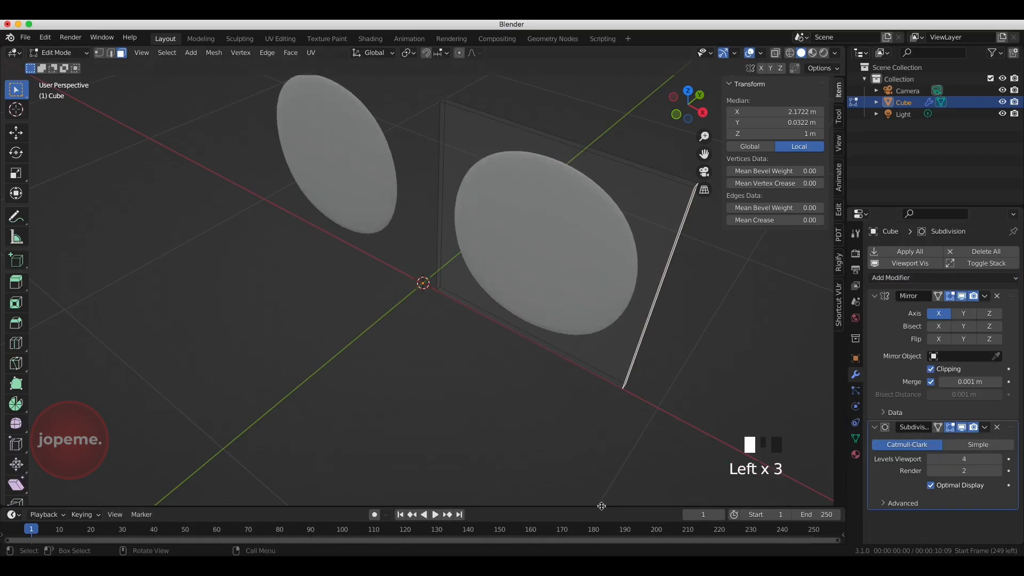
Extrude the front face of the flattened cube and move it along Y to about -0.061 m.
mouse_move(679, 114)
left_mouse_down()
mouse_move(614, 103)
mouse_move(680, 114)
left_mouse_up()
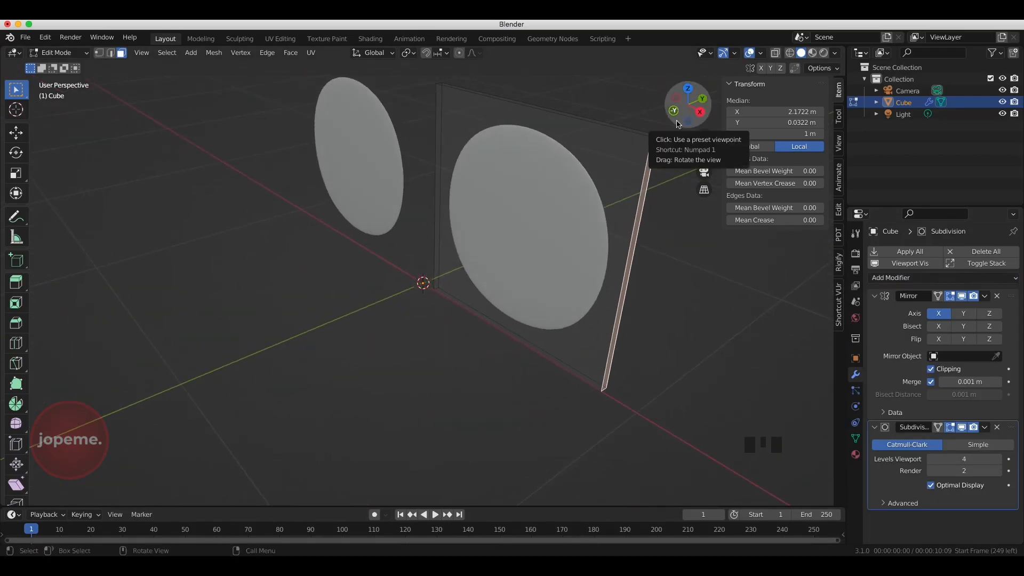
key("e")
left_click(608, 422)
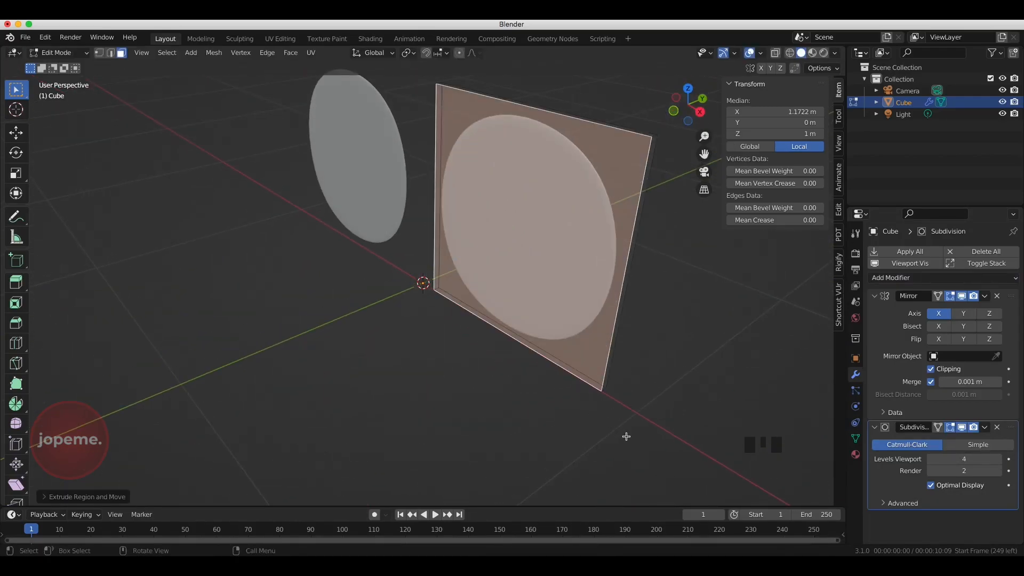
key("g")
key("y")
left_click(616, 438)
Extrude the front face in place, shrink it to a small central square, and pull it along Y to about -0.143 m.
left_click_drag(710, 101, 770, 101)
key("e")
right_click(601, 336)
key("s")
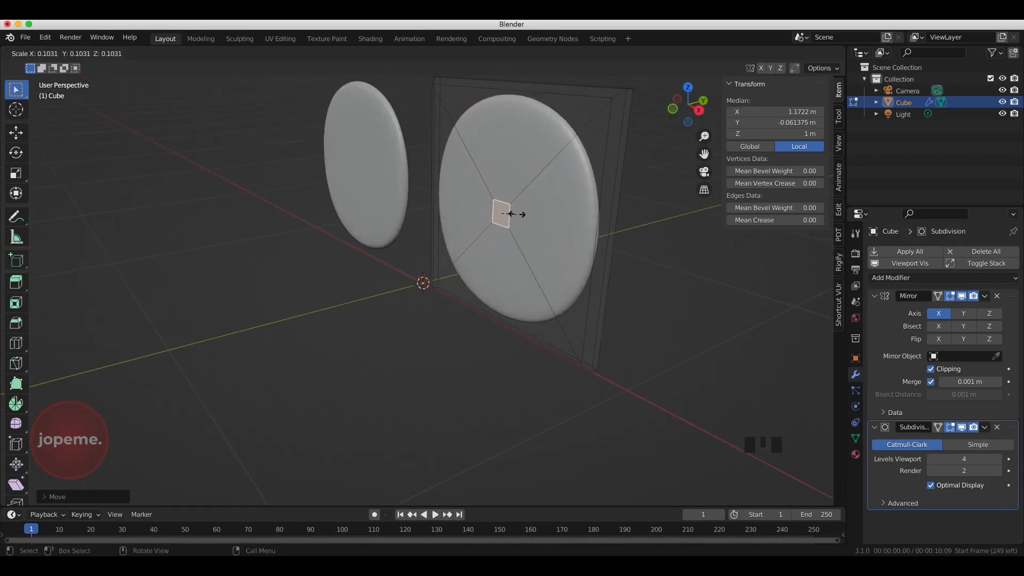
key("s")
left_click(610, 355)
key("g")
key("y")
left_click(602, 357)
Extrude the disc's back face in place, scale it down, and shift it along Y.
left_click_drag(703, 104, 605, 104)
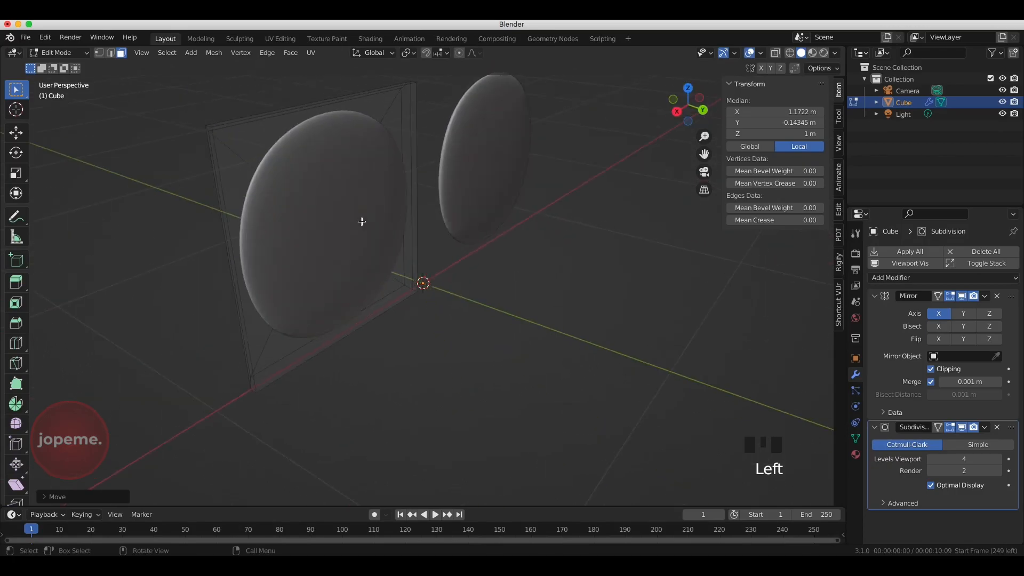
left_click(371, 217)
key("e")
right_click(594, 365)
key("s")
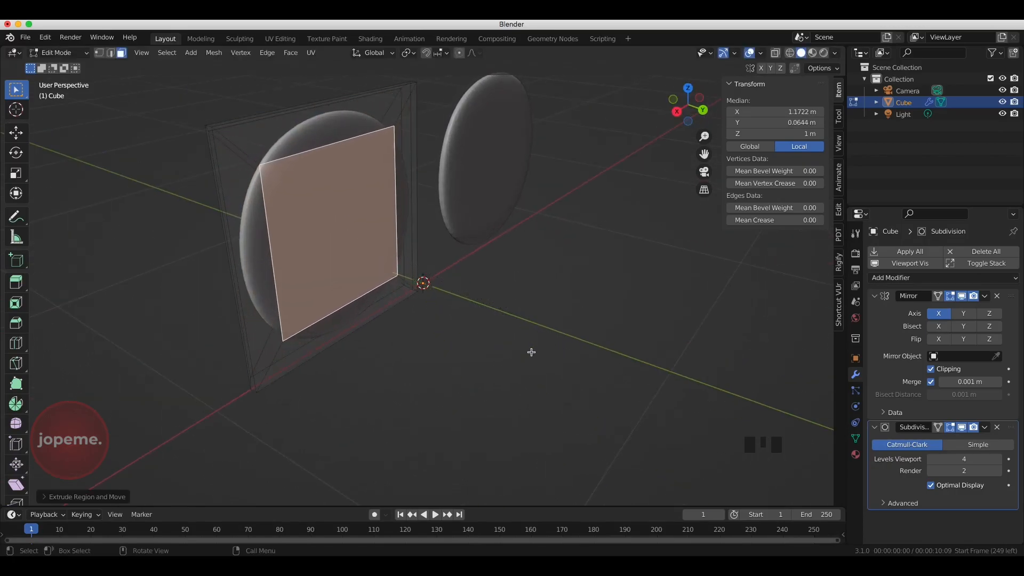
key("g")
key("y")
left_click(525, 359)
Shift the selected loop around the disc's rim along Y.
left_click_drag(701, 104, 773, 92)
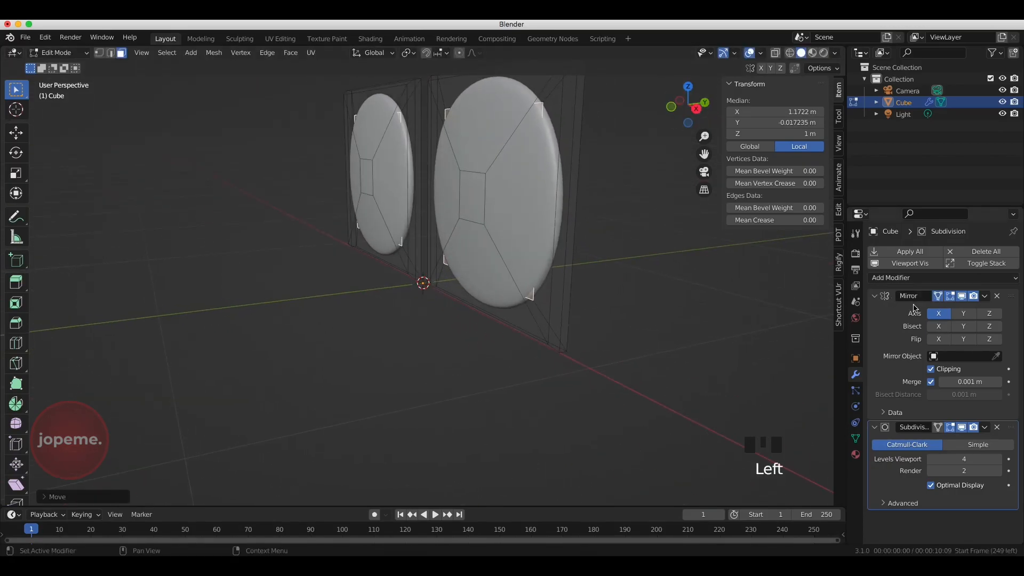
left_click_drag(697, 104, 818, 110)
key("g")
key("y")
left_click(452, 228)
Select the whole linked disc mesh and rotate it slightly as seen from above.
key("l")
key("KP_1")
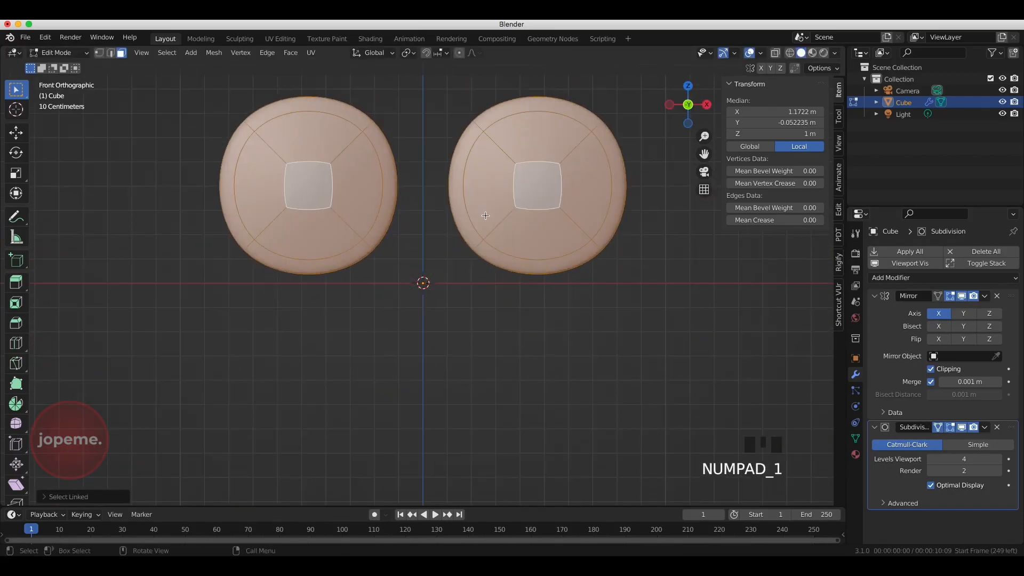
key("KP_7")
key("r")
left_click(603, 349)
Return to Object Mode and apply smooth shading to the mirrored discs.
key("Tab")
left_click_drag(693, 104, 661, 104)
left_click(998, 459)
left_click(932, 459)
scroll(561, 241, "up", 4)
right_click(561, 241)
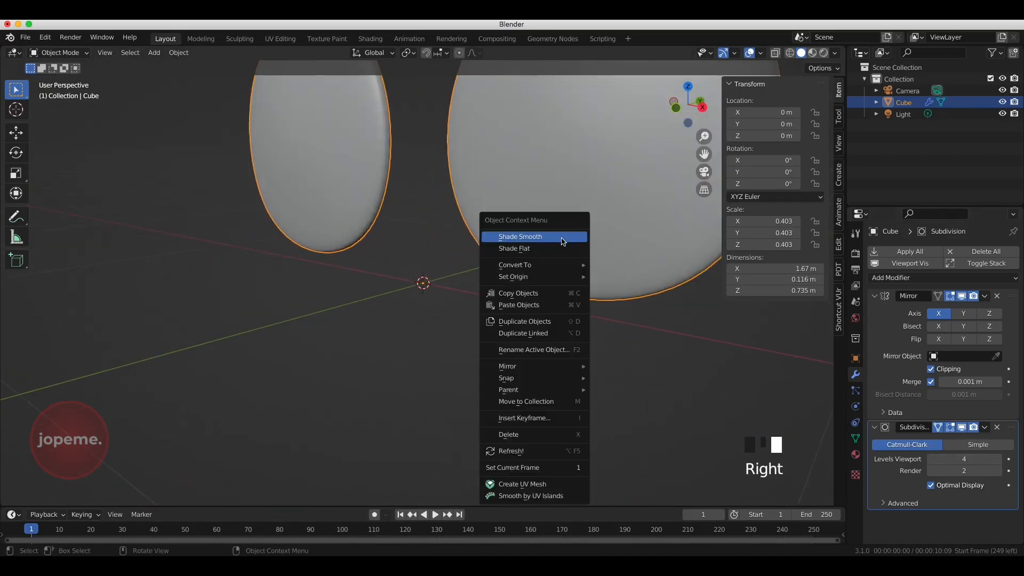
left_click(561, 239)
Put the disc mesh back into Edit Mode in the front view.
left_click_drag(704, 154, 562, 294)
left_click_drag(693, 105, 757, 96)
key("KP_1")
key("Tab")
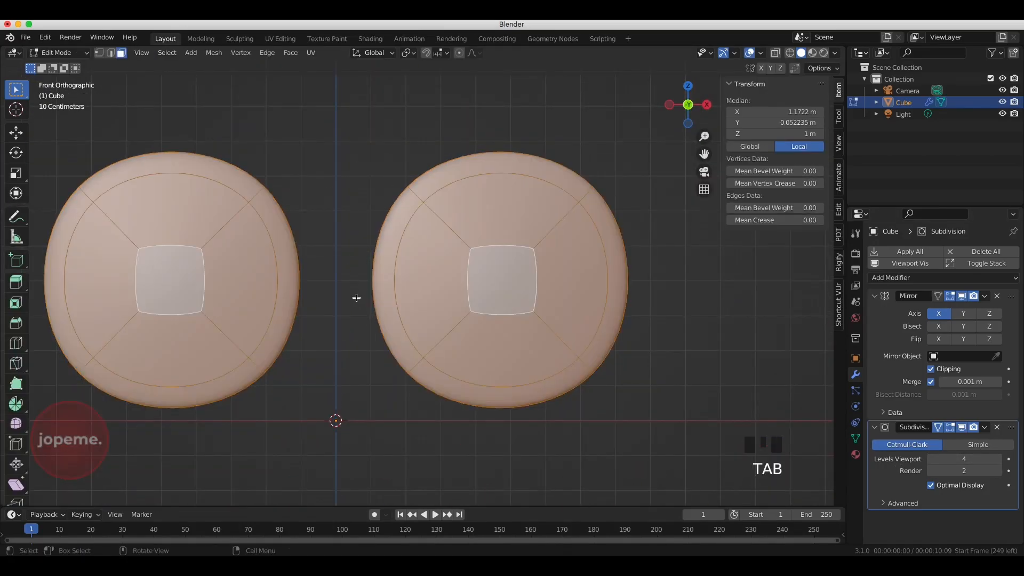
left_click(386, 261)
key("shift+d")
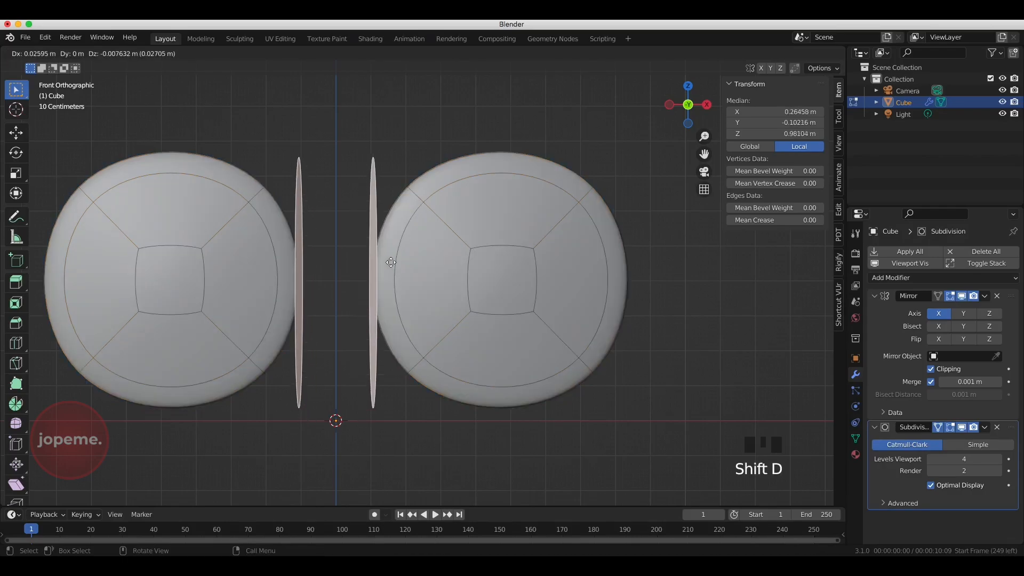
right_click(390, 217)
key("super+z")
key("super+z")
Select the rim faces over the disc's top and along both sides, and duplicate them as an arched strip.
left_click(386, 236)
left_click(602, 208, "ctrl")
left_click(392, 229)
left_click(496, 163, "shift")
left_click(604, 211, "shift")
middle_click_drag(603, 211, 319, 320)
left_click(318, 336, "shift")
left_click(301, 220, "shift")
middle_click_drag(301, 219, 240, 240)
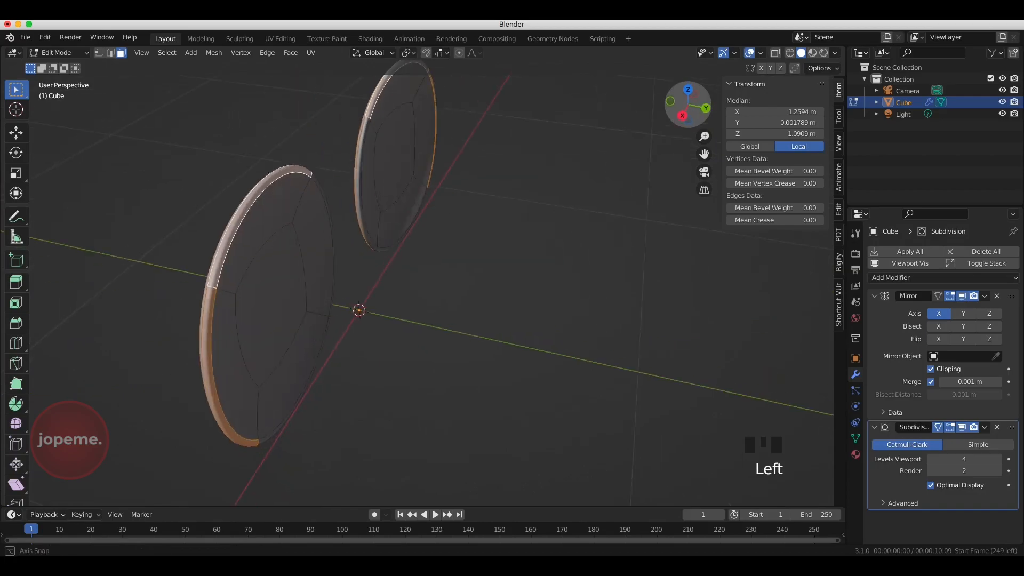
key("KP_1")
key("shift+d")
middle_click_drag(593, 192, 634, 447)
Raise the lower end of the arched strip's outer side along Z.
left_click(582, 395)
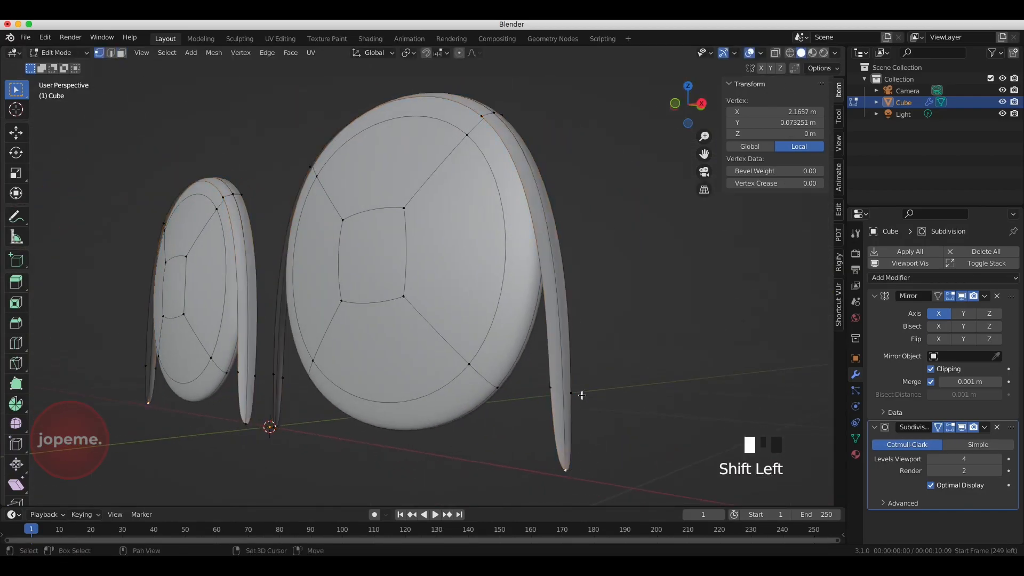
key("g")
key("z")
left_click(483, 315)
Separate the linked arched strip into its own object and open it in Edit Mode.
key("KP_1")
key("l")
key("p")
left_click(652, 262)
key("Tab")
left_click(365, 339)
key("Tab")
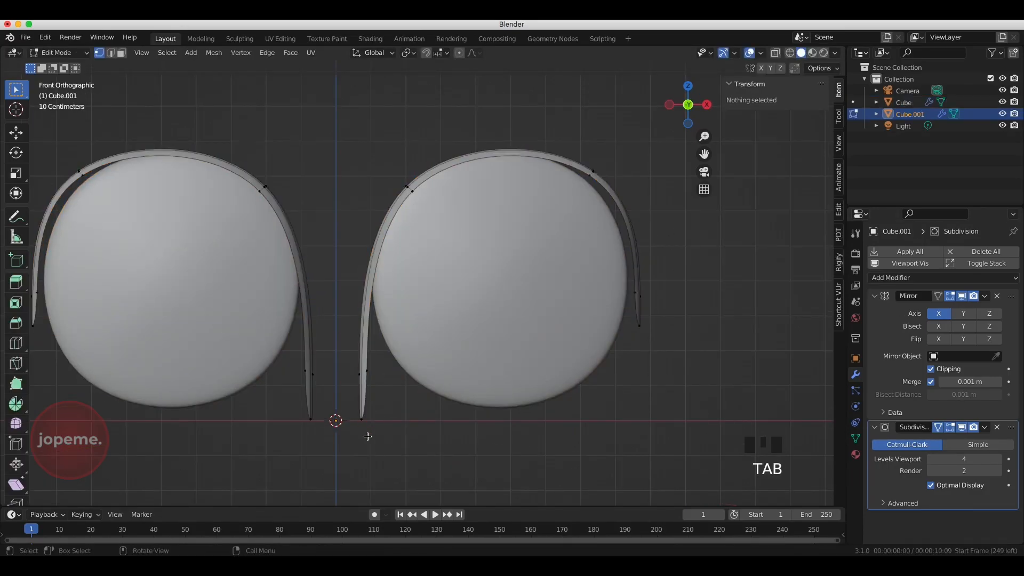
With X-ray on, circle-select the strip's inner lower end and move it up along the disc's edge.
left_click(365, 424)
left_click(775, 53)
key("c")
left_click_drag(363, 374, 361, 421)
right_click(352, 475)
key("g")
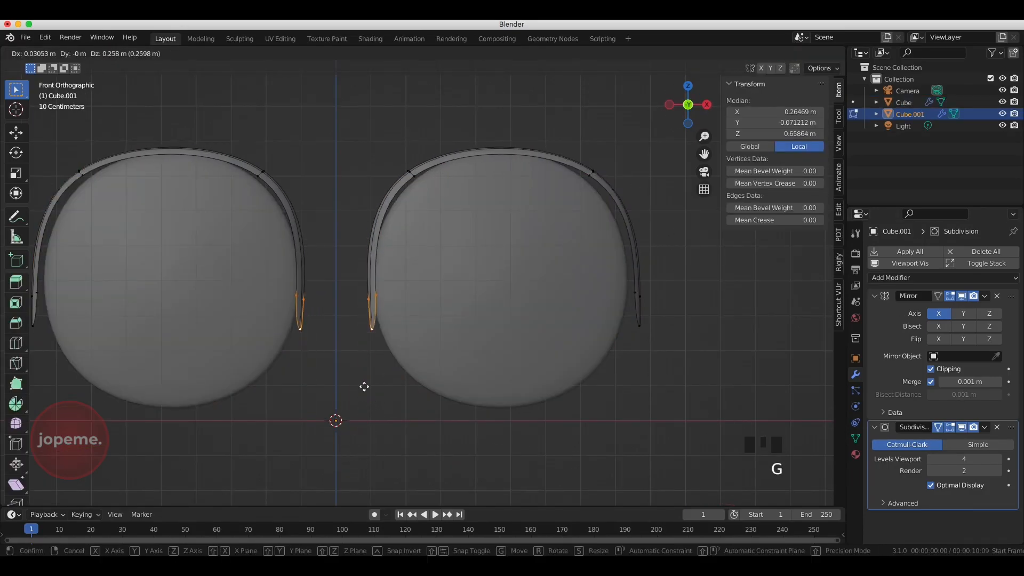
left_click(364, 352)
key("g")
left_click(401, 301)
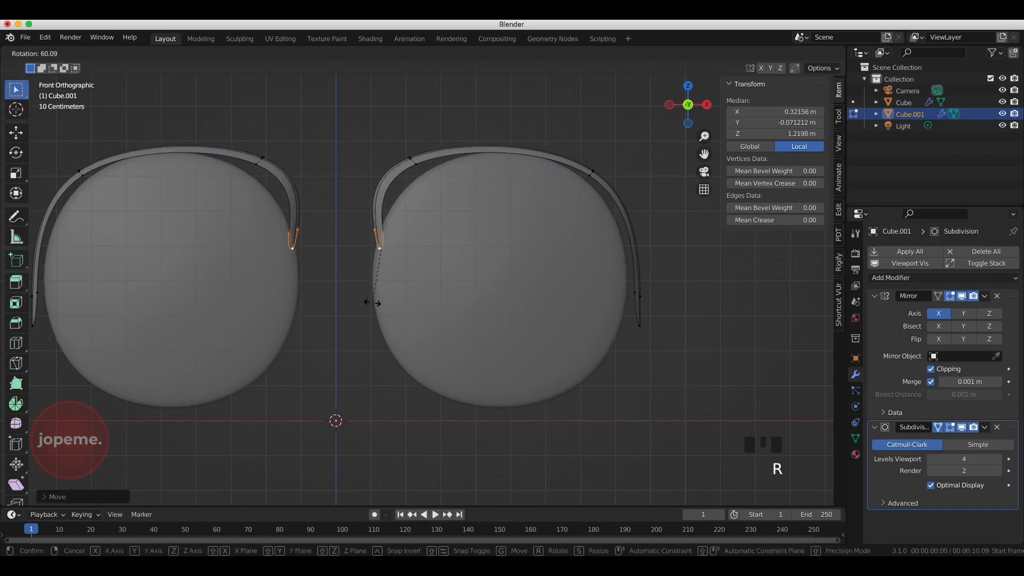
Move the strip's inner tip vertex along X to meet the disc's edge.
left_click(380, 250)
middle_click_drag(382, 252, 473, 292)
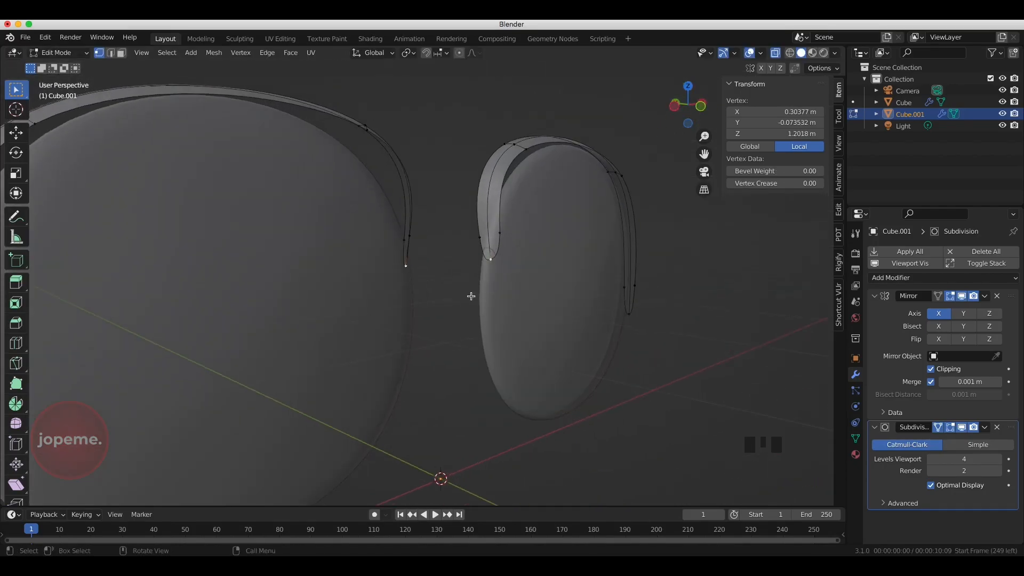
key("KP_1")
key("g")
key("x")
left_click(406, 277)
Circle-select the vertices at the strip's inner upper bend and move them closer to the disc's curve.
left_click(374, 133)
key("c")
left_click(416, 162)
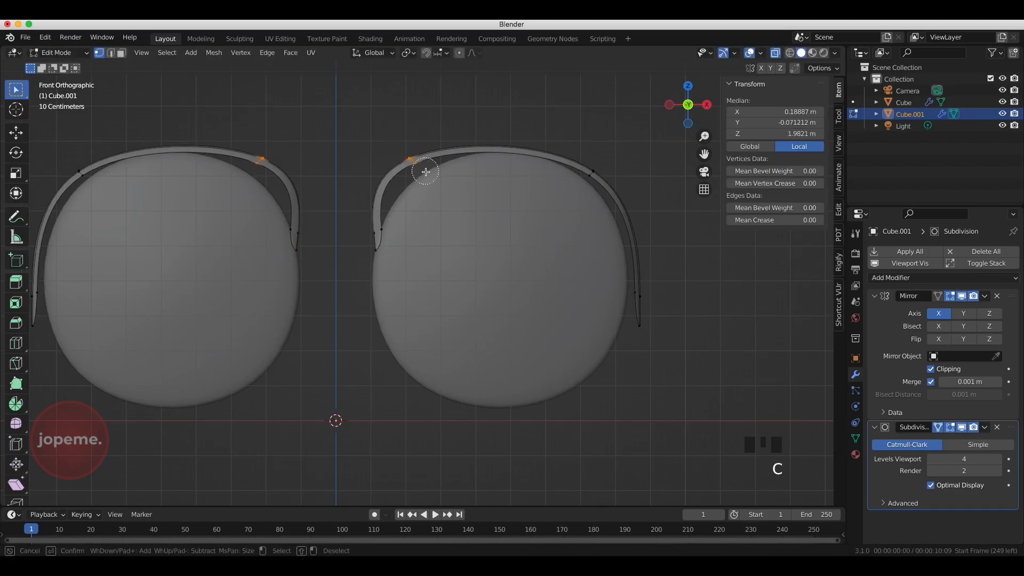
right_click(428, 176)
key("g")
left_click(466, 199)
Circle-select the strip's outer lower end and move it up and inward against the disc.
left_click(642, 144)
key("c")
left_click_drag(638, 309, 640, 361)
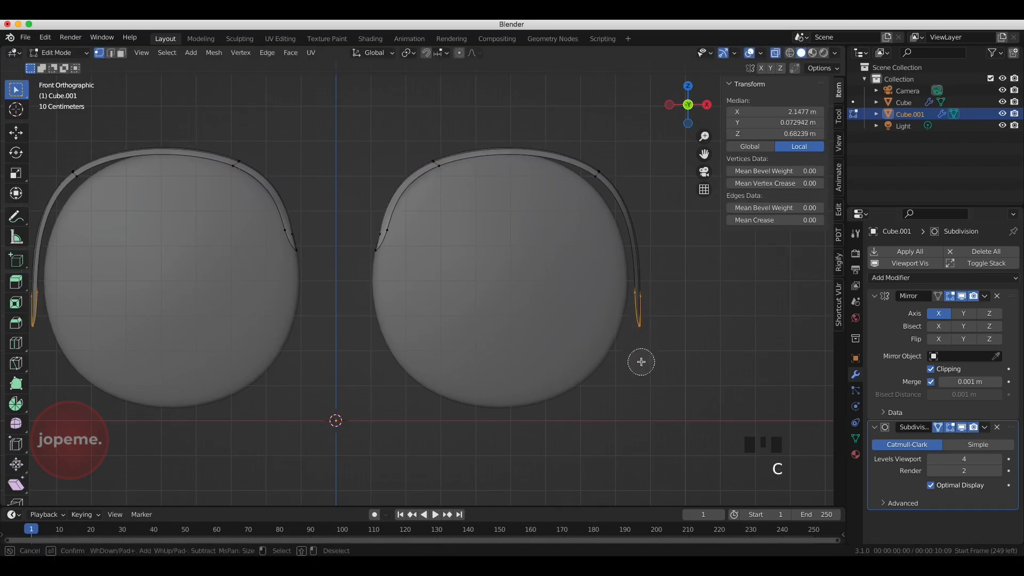
right_click(641, 361)
key("g")
left_click(639, 288)
Circle-select the vertices at the strip's outer upper bend and move them inward to follow the disc.
left_click(674, 277)
key("c")
left_click_drag(596, 163, 575, 188)
right_click(575, 188)
key("g")
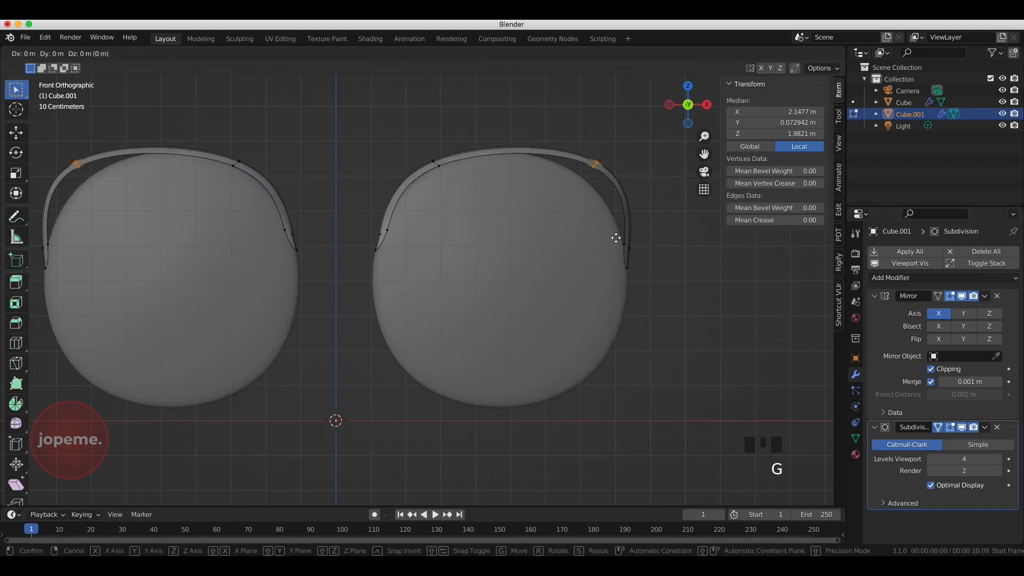
left_click(578, 239)
Refine the strip's inner upper bend by moving its vertices to about X 0.497 m, Z 1.936 m.
scroll(454, 147, "up", 2)
left_click(437, 88)
key("c")
left_click(438, 106)
right_click(453, 133)
key("g")
left_click(480, 166)
Add a Solidify modifier to the arched strip and set its thickness to -0.04 m.
left_click(922, 278)
left_click(789, 472)
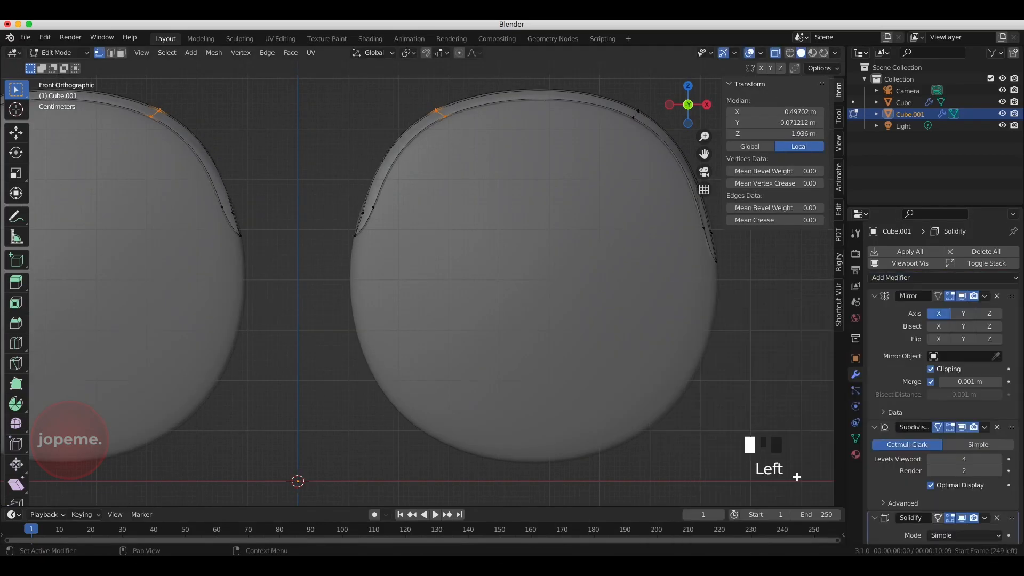
scroll(990, 468, "down", 4)
left_click_drag(688, 106, 661, 109)
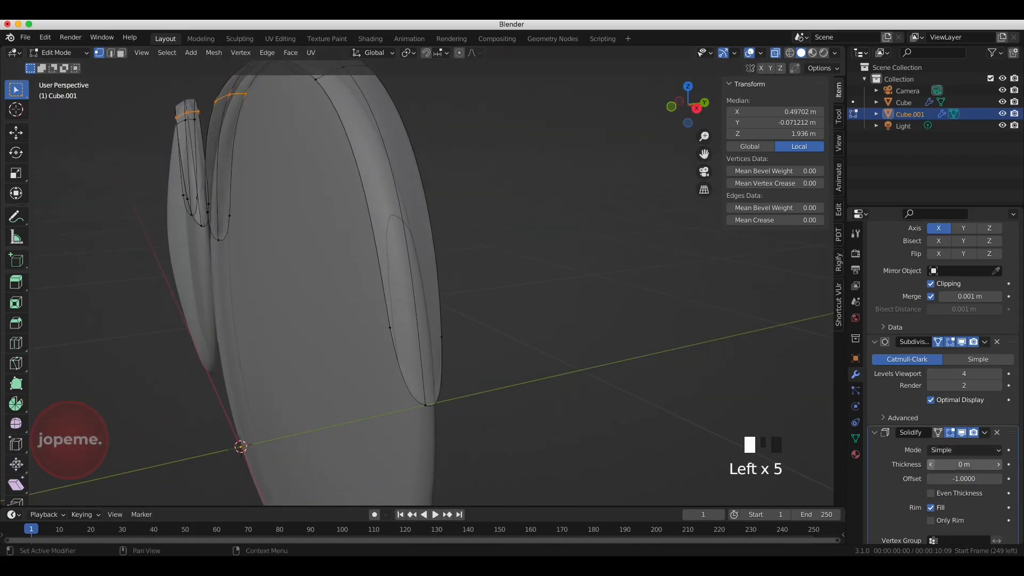
key("KP_1")
left_click_drag(703, 155, 650, 261)
left_click_drag(687, 106, 752, 187)
Turn off X-ray and the Solidify viewport display, and move the strip's outer tip vertex to about X 2.09 m, Z 1.28 m.
left_click(774, 53)
left_click(962, 433)
left_click_drag(688, 105, 805, 40)
key("Left")
key("Left")
key("KP_1")
key("g")
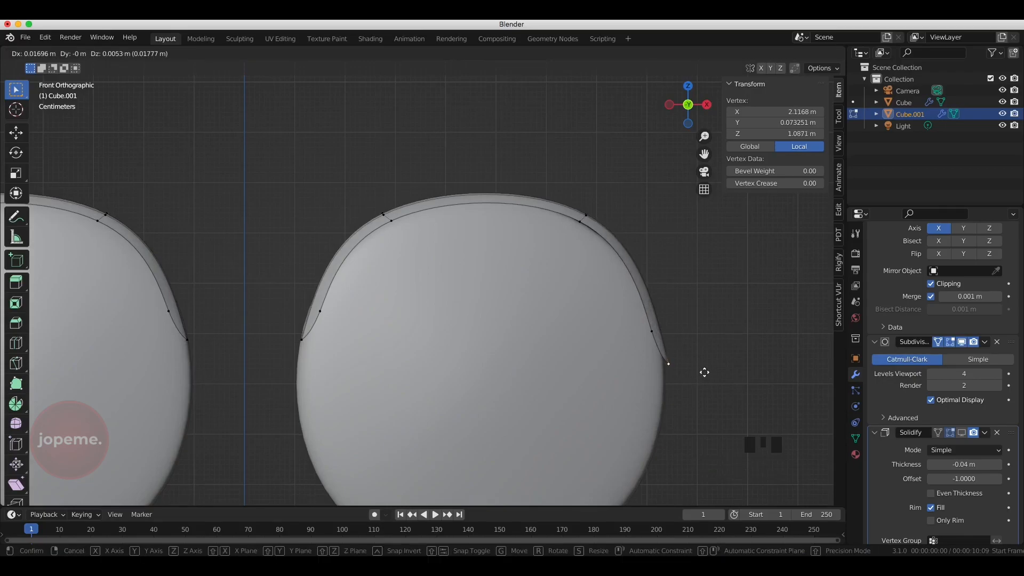
left_click(681, 358)
Show the Solidify effect in Object Mode and set its thickness to -0.03 m.
key("Tab")
key("Left")
key("Left")
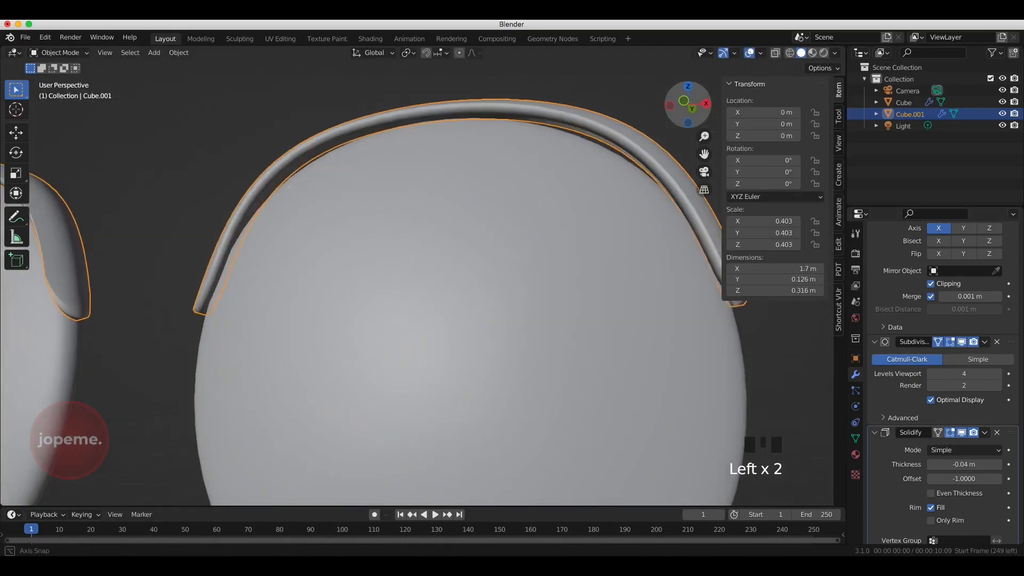
left_click_drag(687, 105, 773, 109)
Examine the strip's outer and inner ends from the side and at an angle, with and without Solidify.
key("Tab")
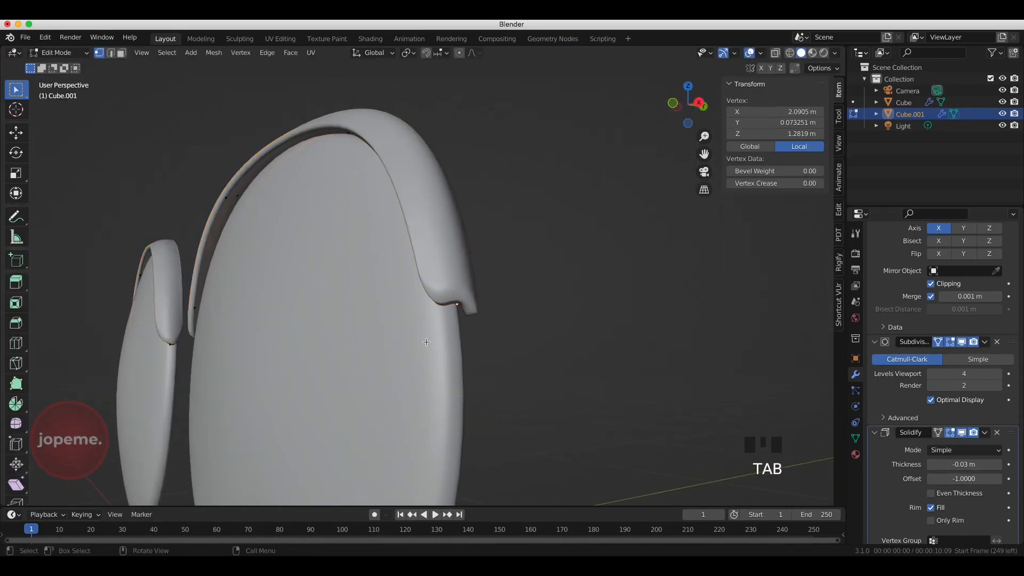
left_click(679, 111)
key("KP_3")
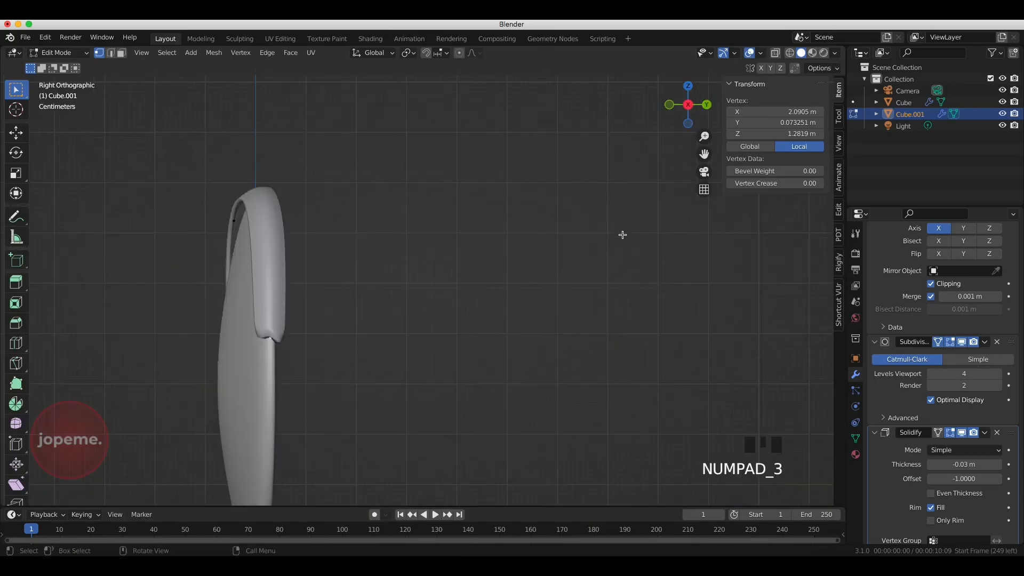
key("Tab")
scroll(115, 368, "up", 4)
key("Tab")
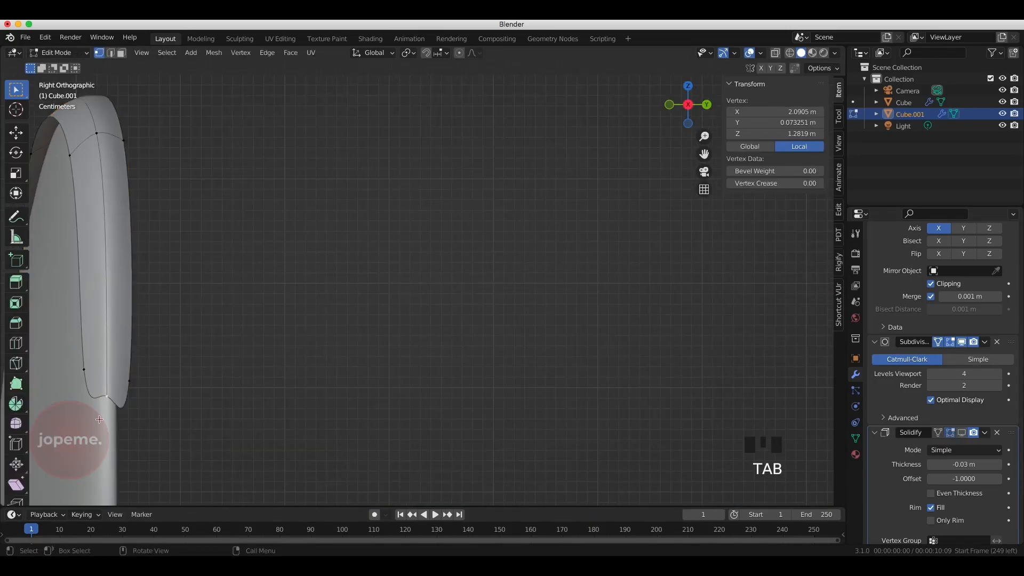
scroll(149, 438, "down", 2)
left_click_drag(688, 106, 768, 106)
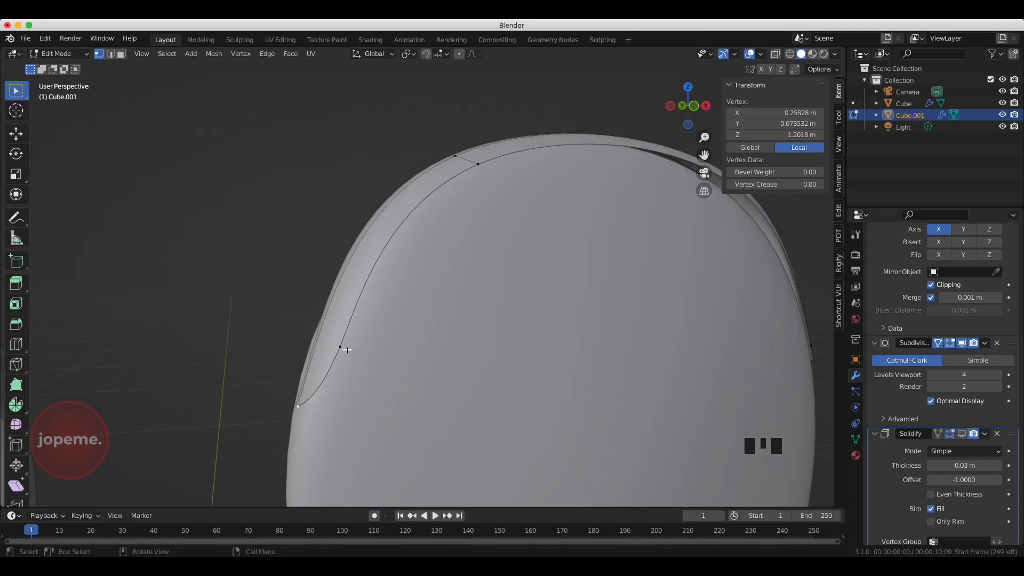
Hide the arched strip object and add a mesh plane at the origin.
key("KP_1")
key("Tab")
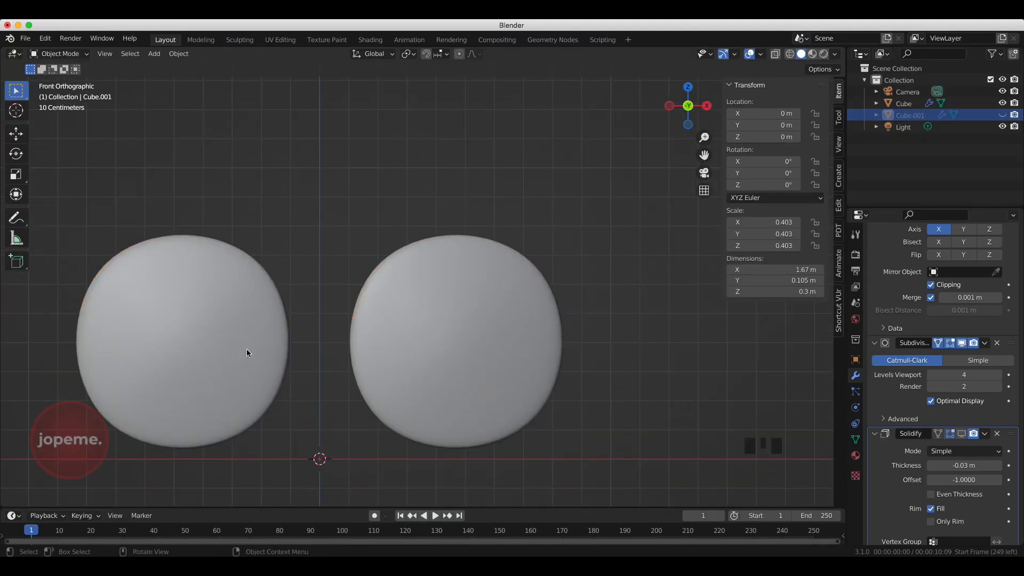
key("shift+a")
mouse_move(256, 309)
left_click(332, 311)
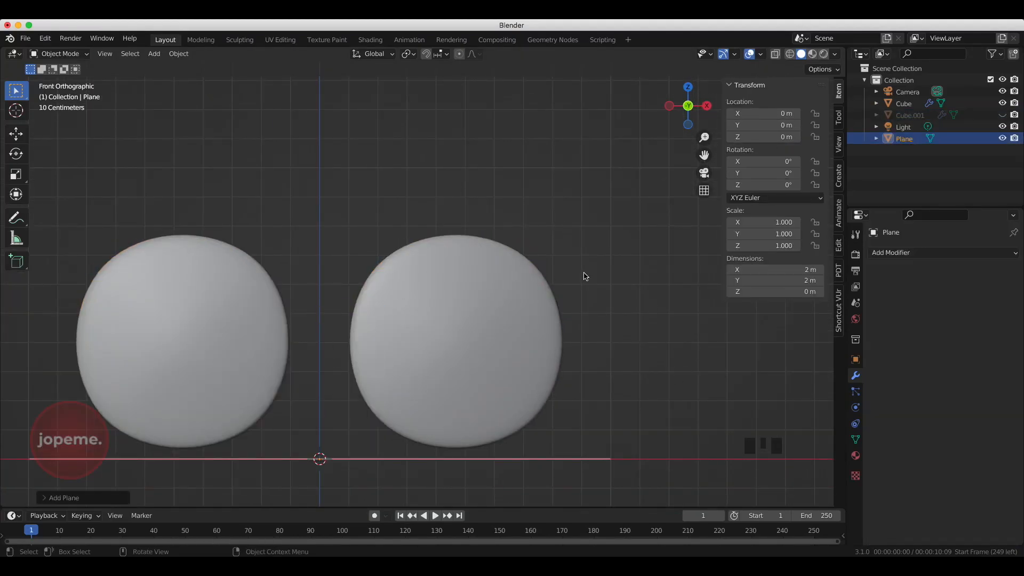
Rotate the plane's mesh 90° in the side view so that it stands upright.
key("Tab")
left_click_drag(688, 106, 615, 174)
key("KP_3")
type("r90")
key("Return")
Move the upright plane object to X 1 m, Y 0 m, Z 1 m and apply all its transforms.
key("KP_1")
scroll(482, 381, "down", 5)
key("Tab")
double_click(769, 131)
type("1")
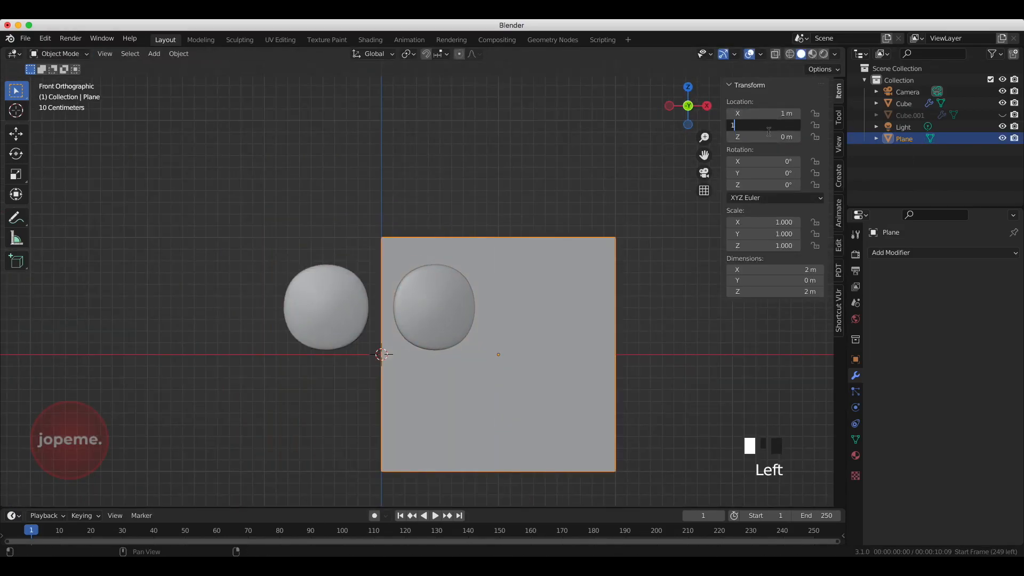
type("0")
key("Return")
left_click(769, 140)
type("1")
key("Return")
key("ctrl+a")
key("a")
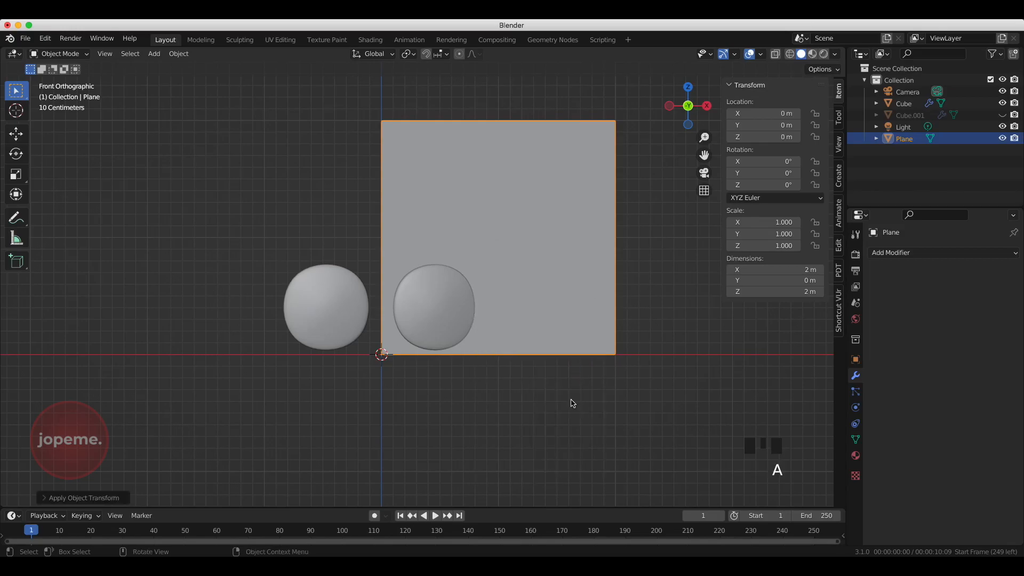
key("Tab")
key("s")
right_click(635, 418)
key("Tab")
Scale the plane object down to about 0.088 and raise it along Z to about 0.378 m, between the discs.
key("s")
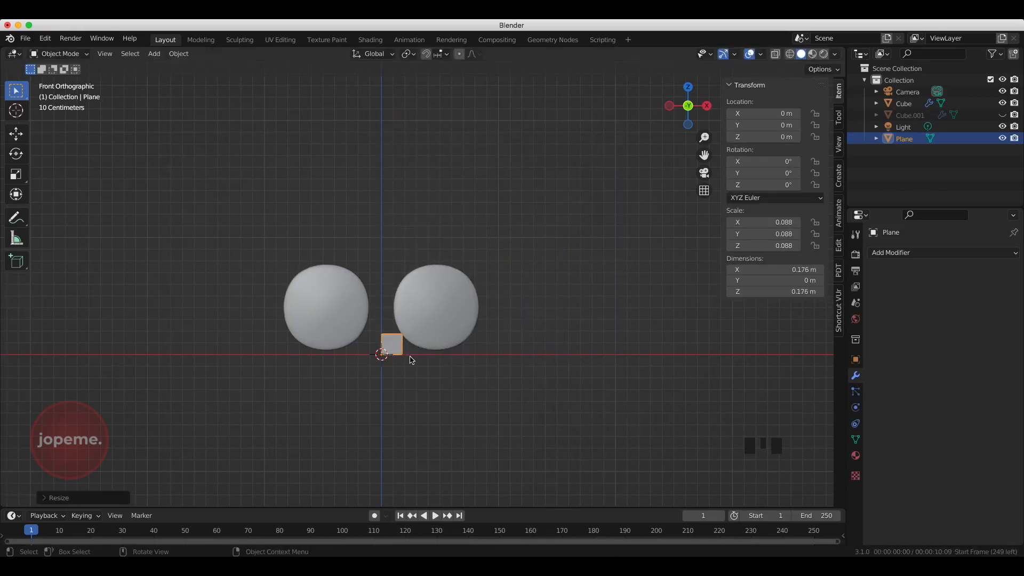
left_click(409, 358)
scroll(413, 438, "up", 4)
key("g")
key("z")
left_click(418, 356)
Add a Mirror modifier on the X axis to the plane with Clipping enabled.
left_click(899, 254)
left_click(779, 387)
left_click(931, 371)
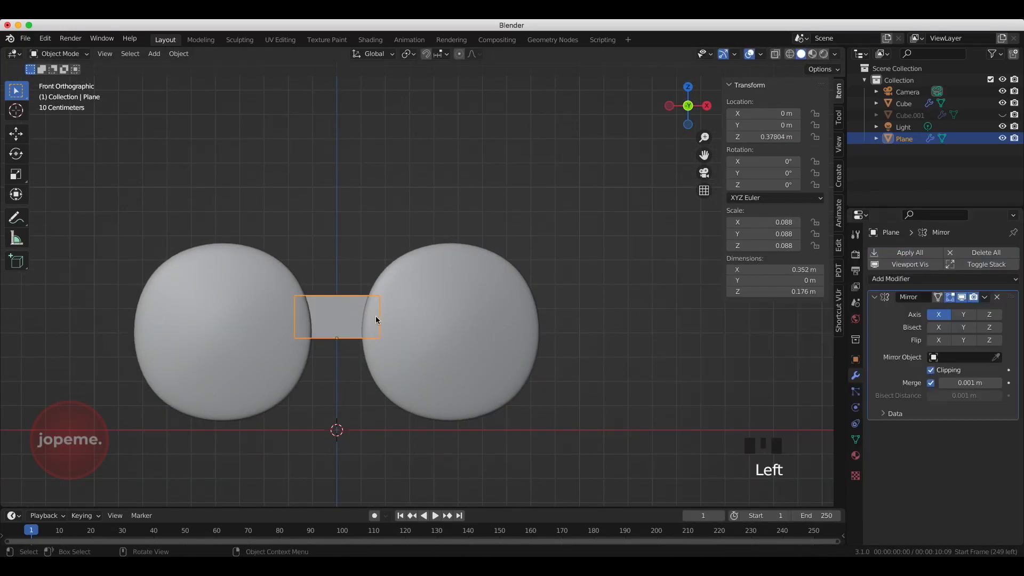
In wireframe display, reshape the plane's outer and lower edges into a shallow bridge between the two discs.
key("Tab")
scroll(346, 340, "up", 2)
left_click(790, 54)
scroll(366, 376, "up", 2)
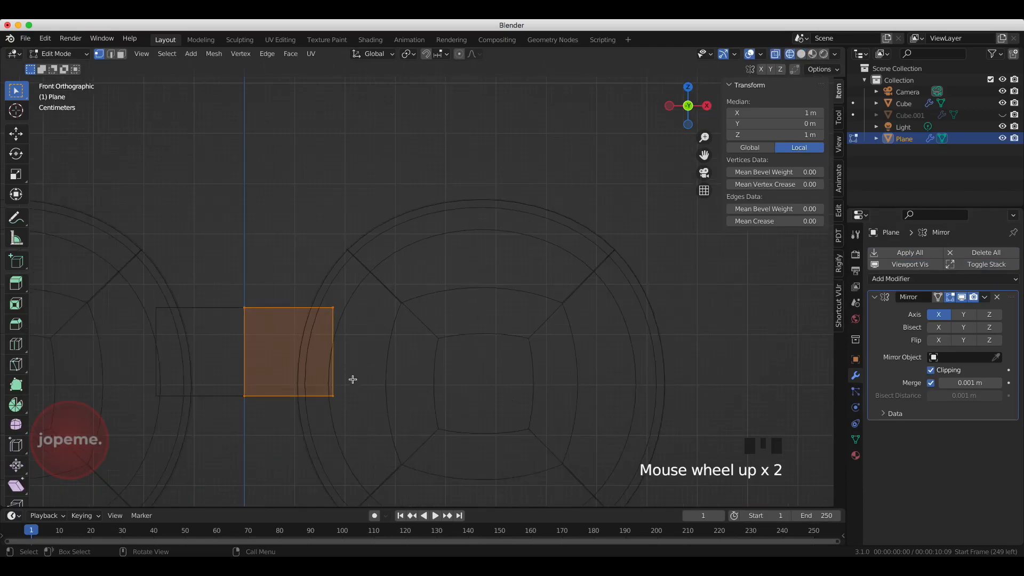
left_click(113, 55)
left_click(335, 354)
key("g")
key("r")
left_click(258, 403)
key("g")
left_click(290, 334)
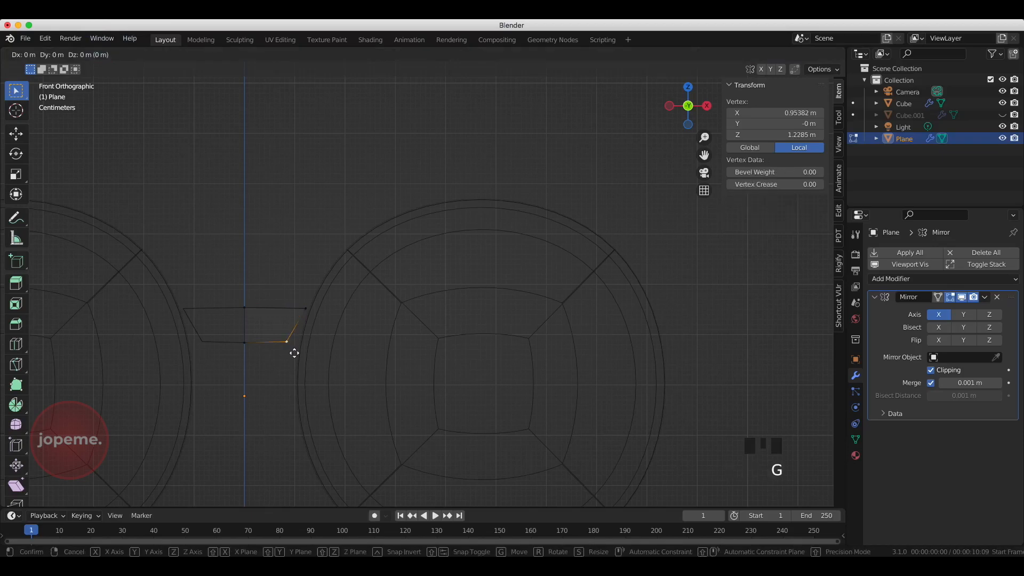
Shift the bridge's outer corners along X to meet the disc's rim and add a loop cut near that end.
key("g")
key("x")
left_click(307, 350)
left_click(314, 307)
key("g")
key("x")
left_click(320, 312)
left_click(281, 329)
right_click(281, 329)
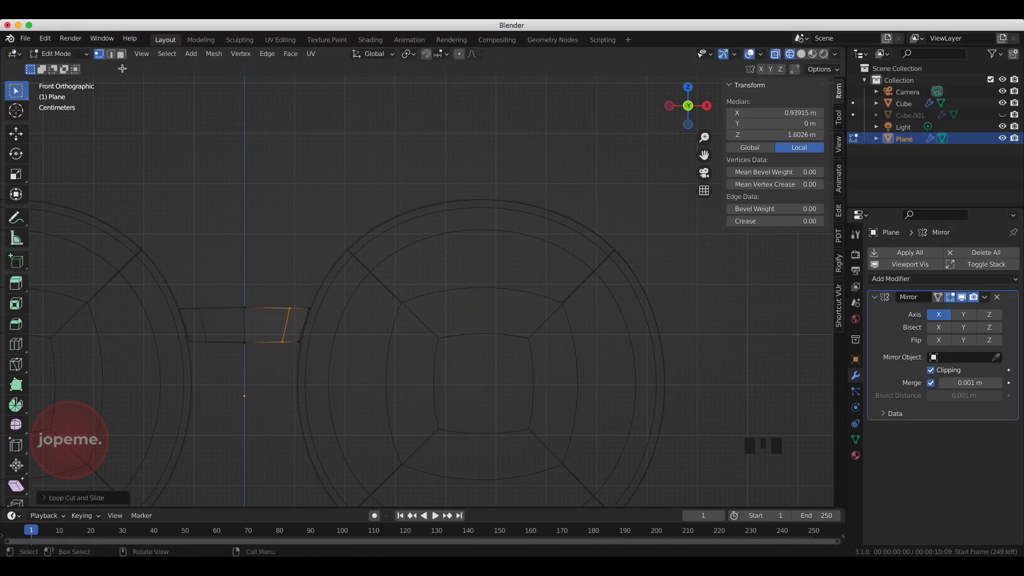
Extrude and rotate the bridge's upper outer edge in segments along the disc's inner rim up to its top.
key("r")
left_click(354, 279)
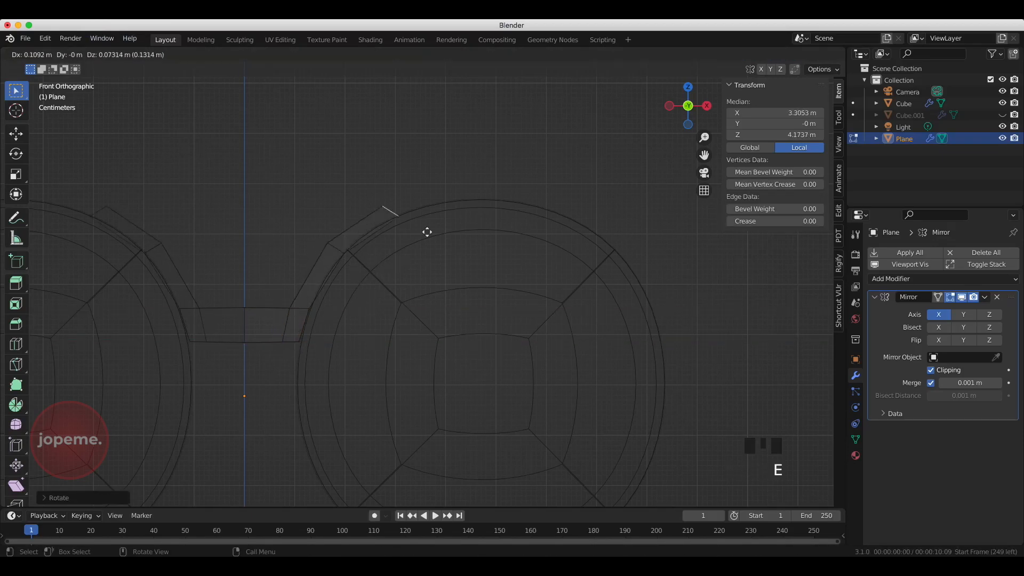
left_click(390, 336)
key("g")
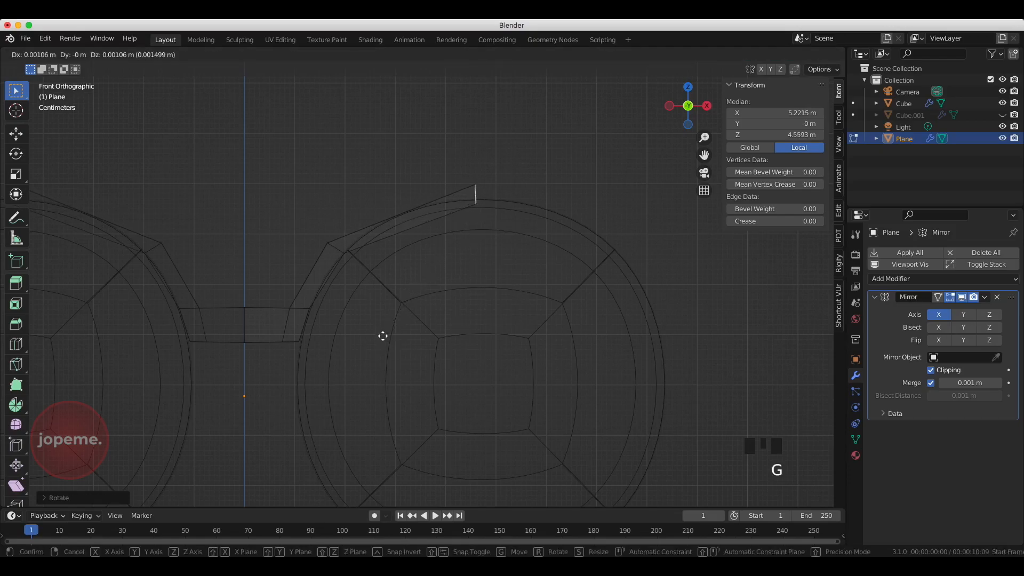
left_click(492, 213)
Continue the strip in angled segments over the disc's top and down its outer side, adjusting edges to follow the rim.
key("r")
left_click(544, 359)
key("g")
left_click(605, 325)
key("g")
left_click(616, 436)
key("g")
left_click(551, 206)
Add a loop cut to the strip's inner upper segment and move it outward to round the arch.
key("ctrl+r")
left_click(404, 221)
left_click(393, 208)
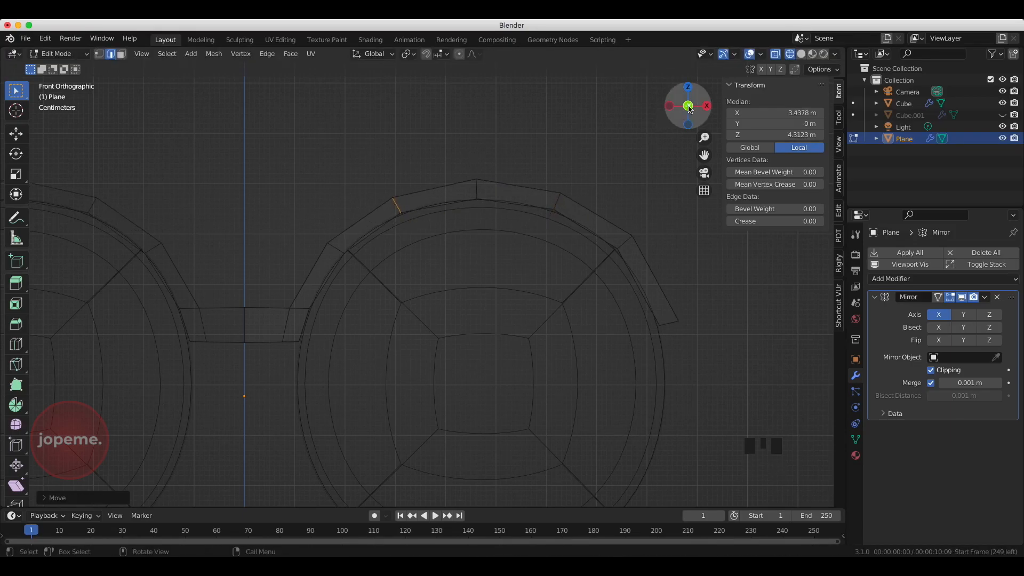
left_click_drag(688, 105, 647, 107)
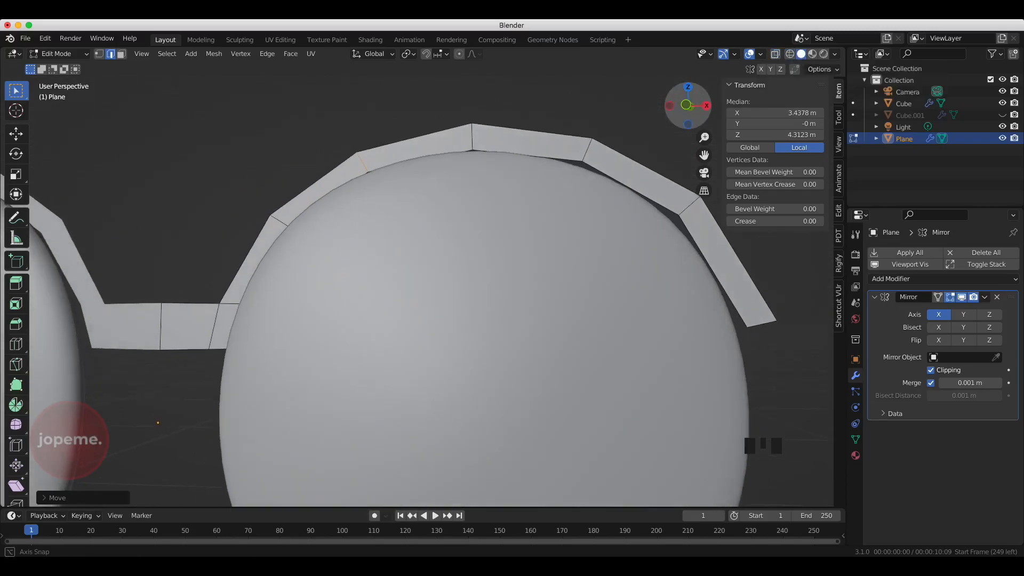
Add a Subdivision Surface modifier to the frame strip.
key("KP_1")
left_click(927, 280)
left_click(804, 491)
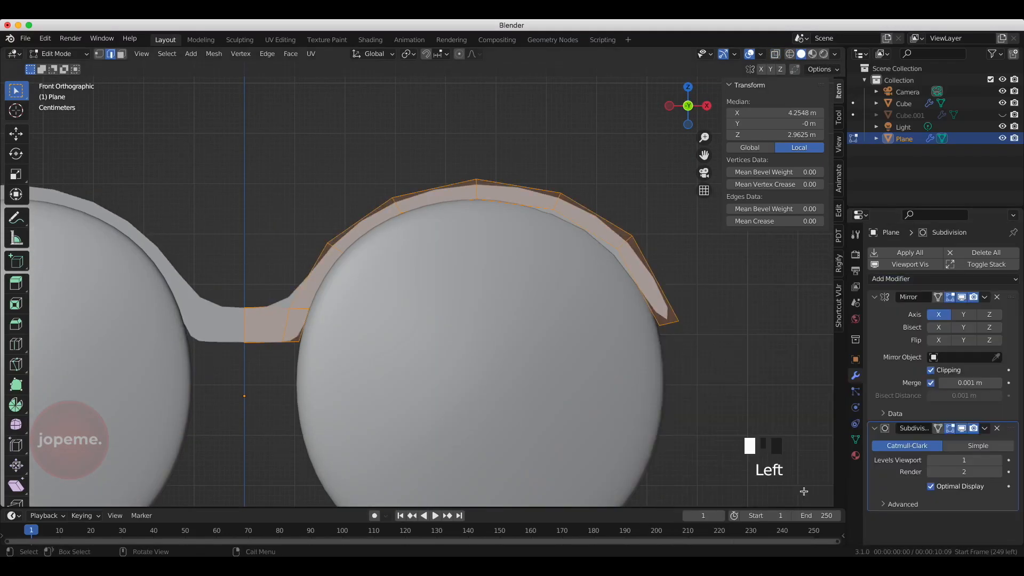
Extrude the whole frame strip along Y to thicken it, with the subdivision effect hidden.
left_click_drag(688, 106, 565, 102)
key("e")
key("y")
left_click(338, 321)
Extrude the end face at the strip's outer tip downward into a short block and adjust its position.
left_click_drag(688, 106, 746, 64)
left_click(122, 53)
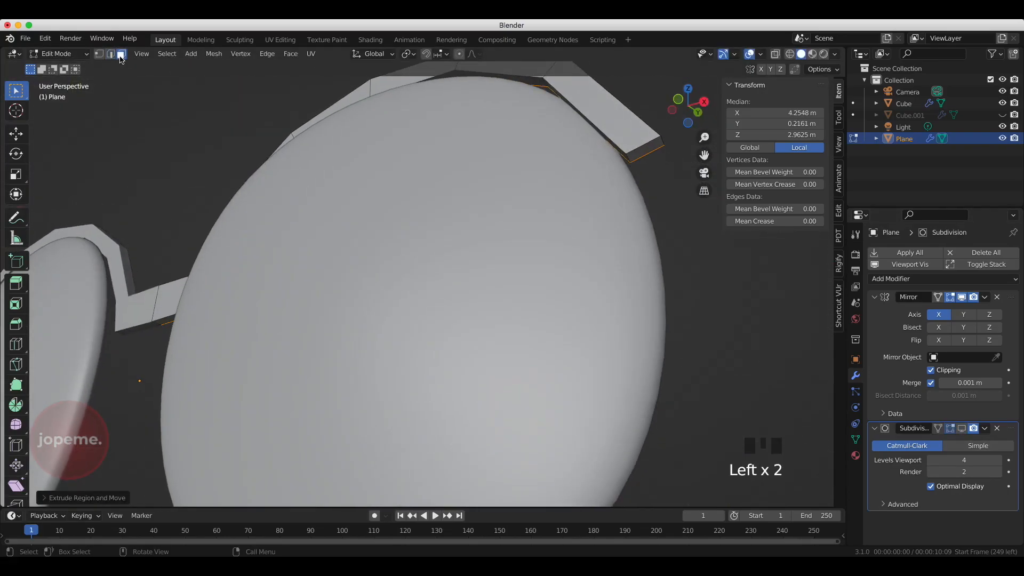
left_click(640, 150)
key("KP_1")
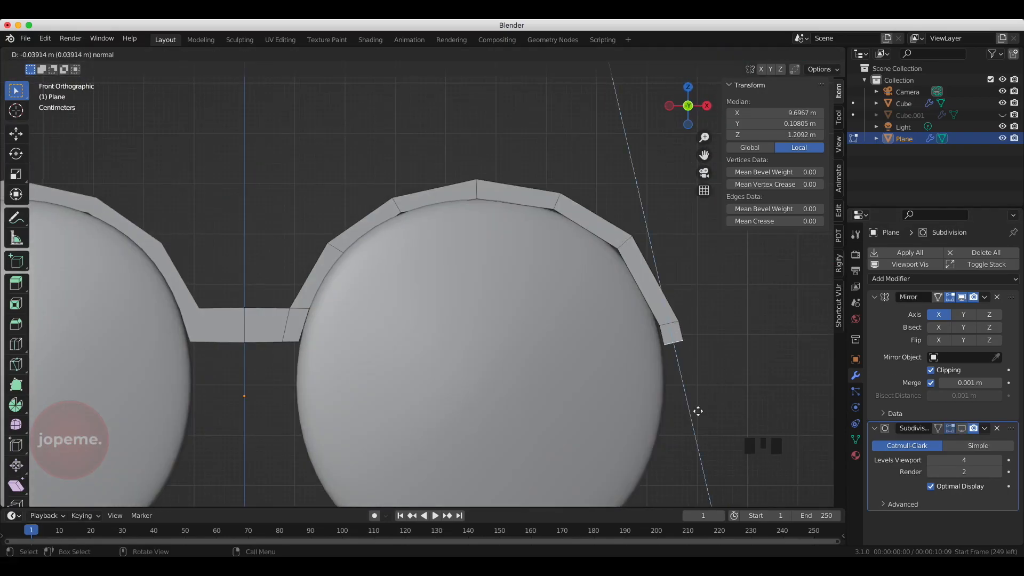
key("g")
left_click(676, 418)
Extrude the end block's rear face backward, first a short segment and then a long straight temple arm.
key("KP_3")
scroll(639, 414, "down", 3)
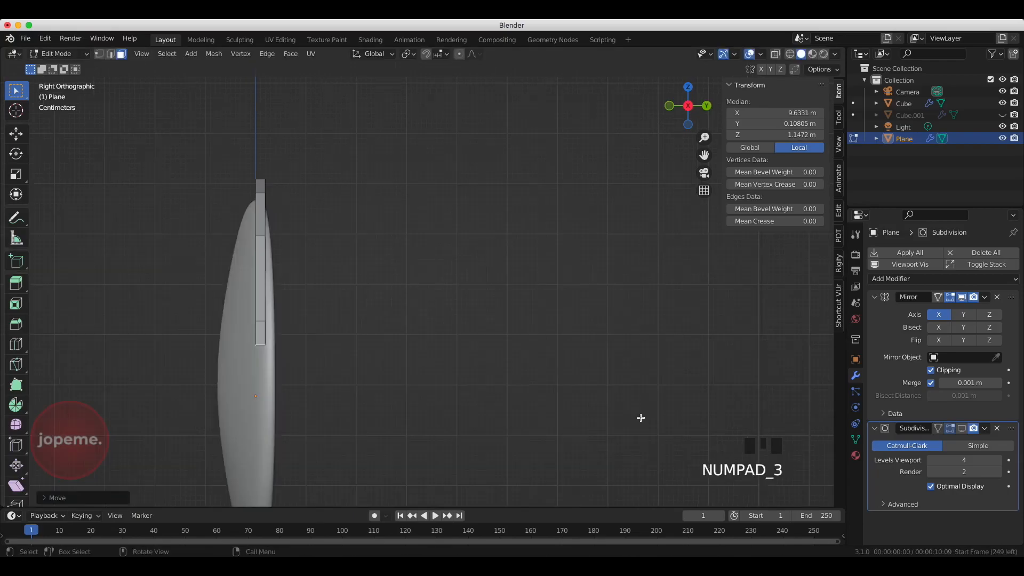
left_click_drag(687, 120, 261, 323)
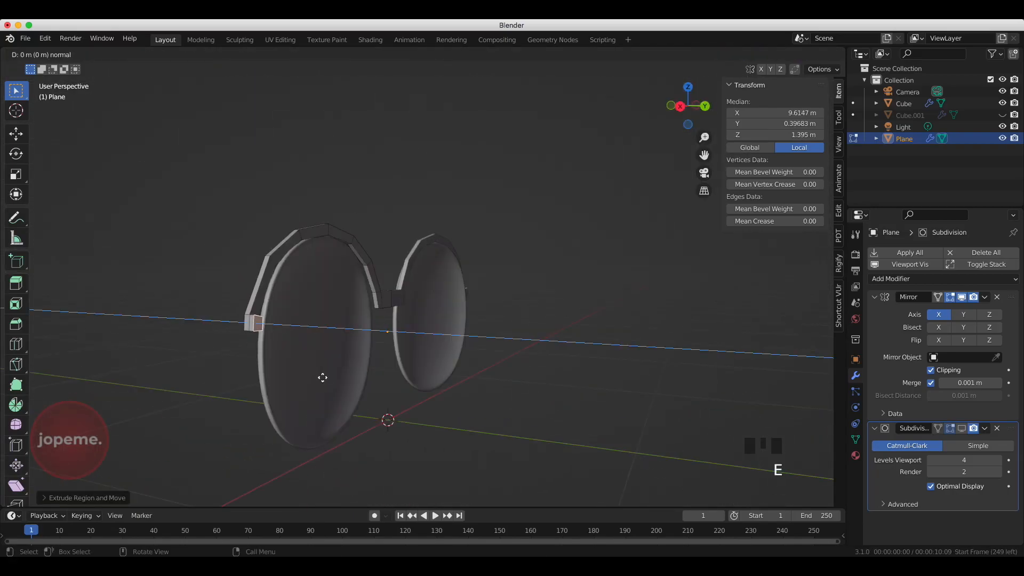
key("KP_3")
scroll(316, 362, "up", 6)
key("e")
left_click(373, 463)
scroll(372, 464, "down", 7)
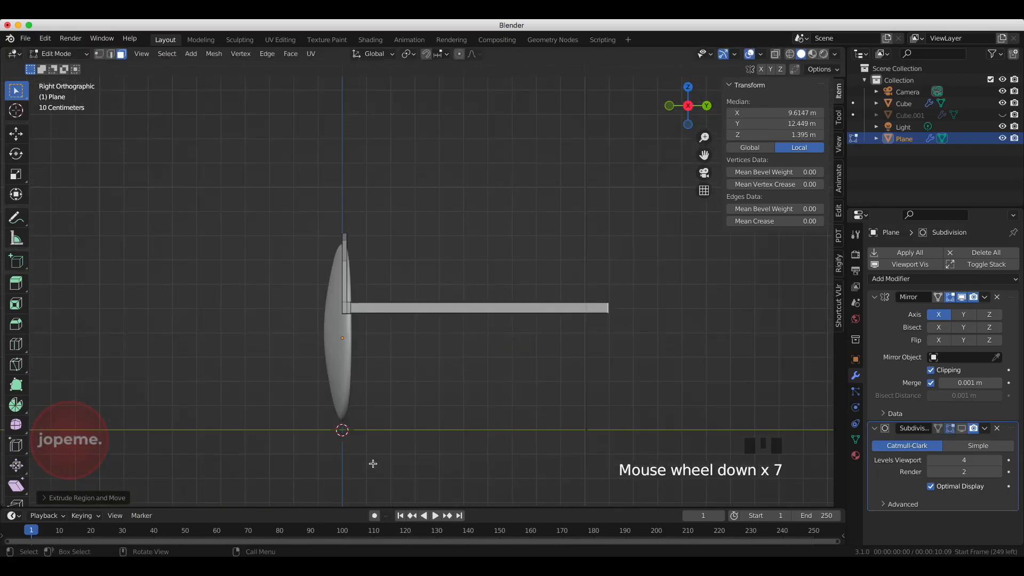
Extrude a short segment from the arm's rear end and rotate its end face to bend it downward.
key("g")
key("z")
key("z")
key("r")
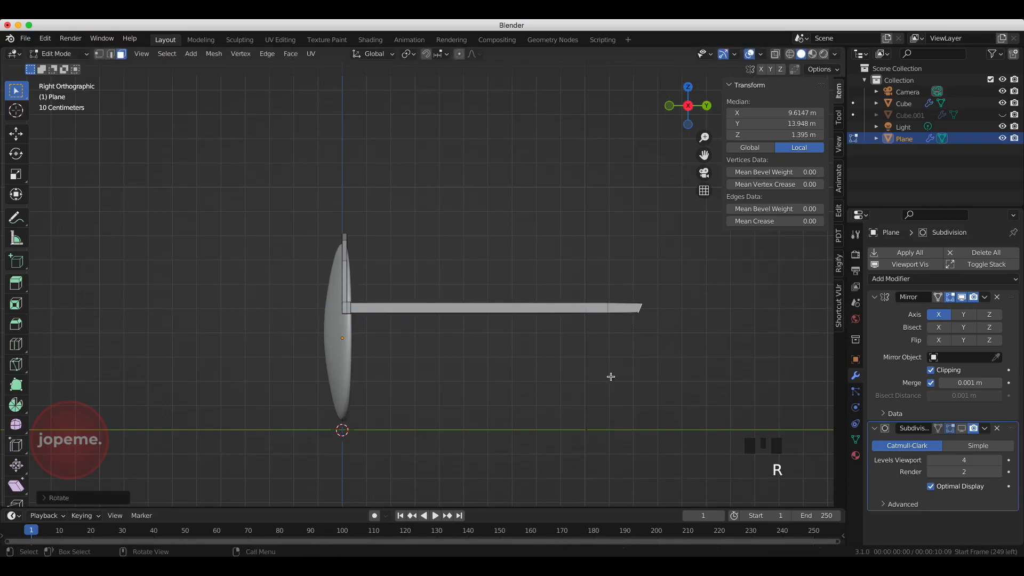
left_click(619, 399)
key("r")
left_click(604, 401)
Extrude two more segments angled increasingly downward from the arm's end and enlarge the tip face.
key("e")
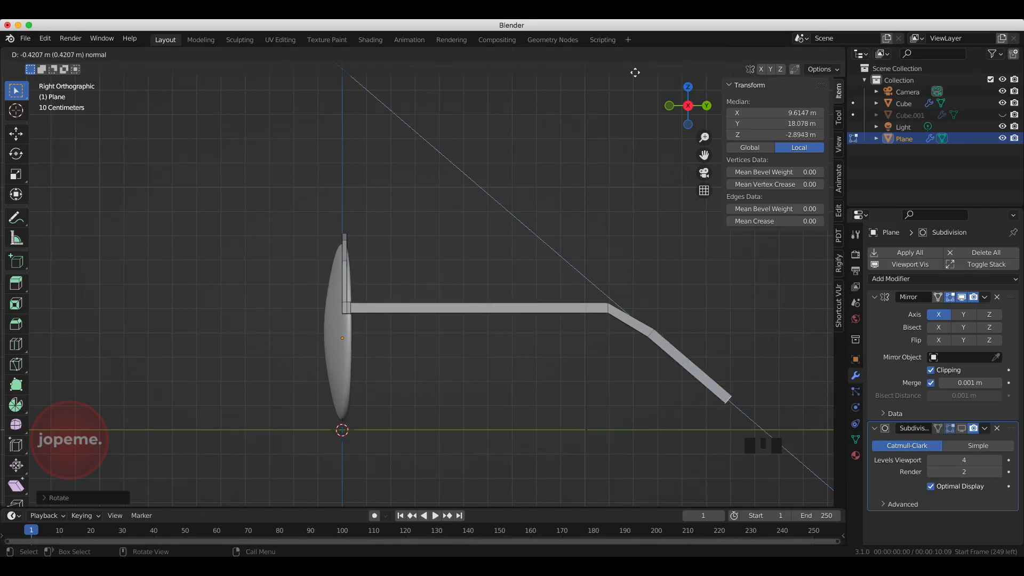
key("r")
left_click(637, 421)
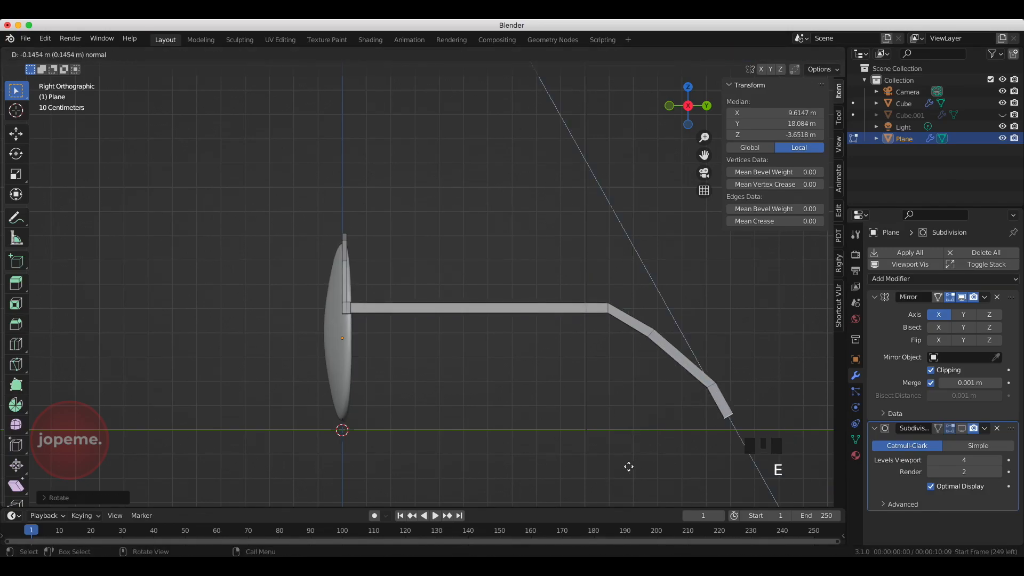
key("s")
left_click(587, 62)
In the top view, move the arm's tip and the sections behind the bend inward along X.
key("KP_7")
scroll(599, 66, "down", 4)
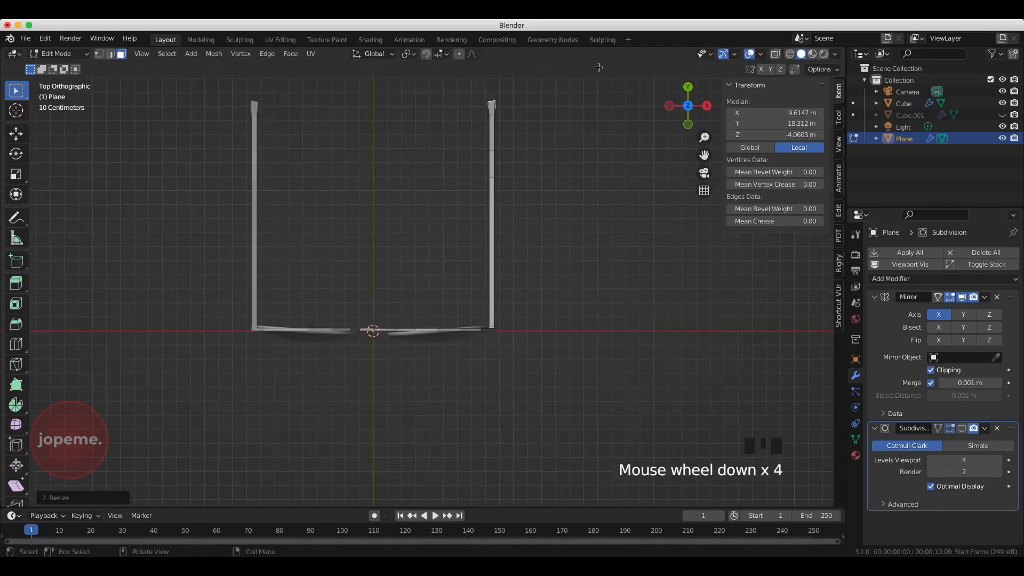
left_click_drag(711, 152, 731, 277)
scroll(658, 192, "up", 2)
key("g")
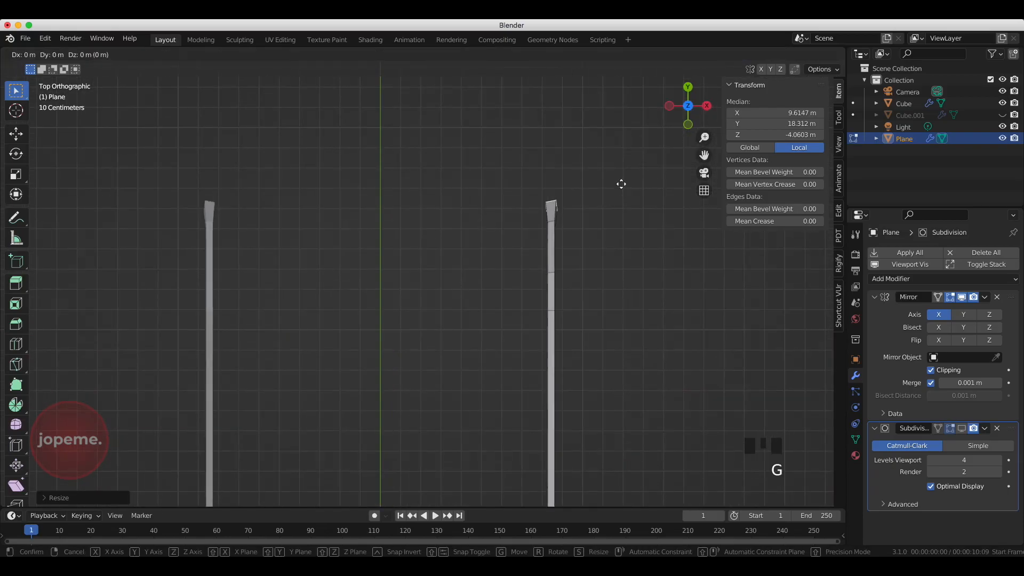
left_click(609, 183)
key("g")
left_click(552, 274)
key("g")
key("x")
left_click(601, 279)
Show the Subdivision effect in the viewport and check the smoothed frame in Object Mode.
key("Tab")
left_click_drag(949, 429, 961, 428)
left_click_drag(687, 106, 651, 45)
key("KP_3")
Enlarge the arm's tip face in the side view and adjust its width along X in the top view.
key("Tab")
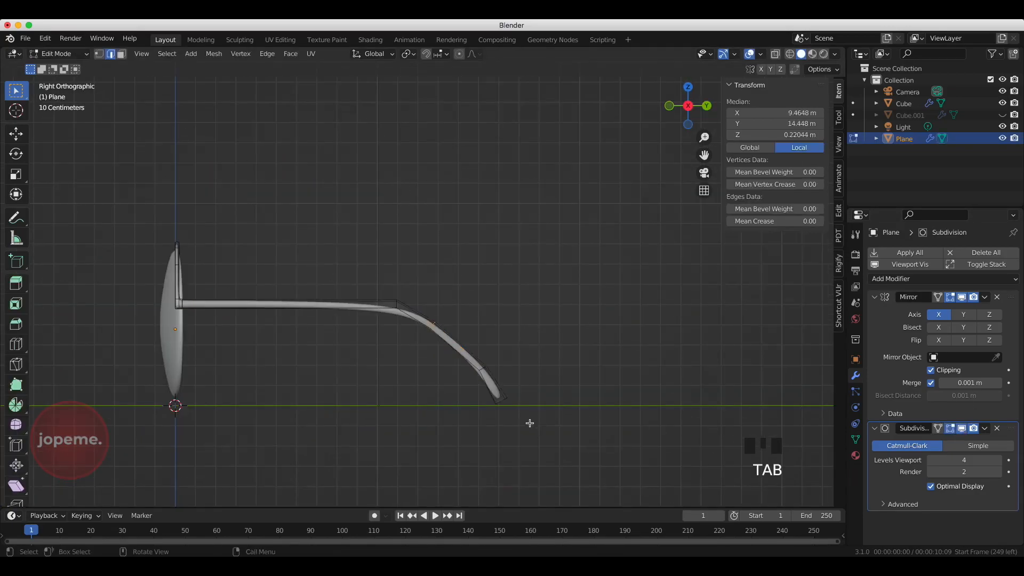
scroll(531, 423, "up", 5)
left_click_drag(400, 393, 325, 323, "alt+shift")
left_click(121, 55)
left_click(276, 281)
key("KP_3")
key("s")
left_click(533, 193)
key("KP_7")
scroll(587, 225, "down", 2)
key("s")
key("x")
left_click(758, 377)
Enable the Subdivision modifier's On Cage display and move the arm's loop behind the bend inward in the top view.
left_click_drag(687, 106, 635, 150)
left_click(938, 428)
key("KP_7")
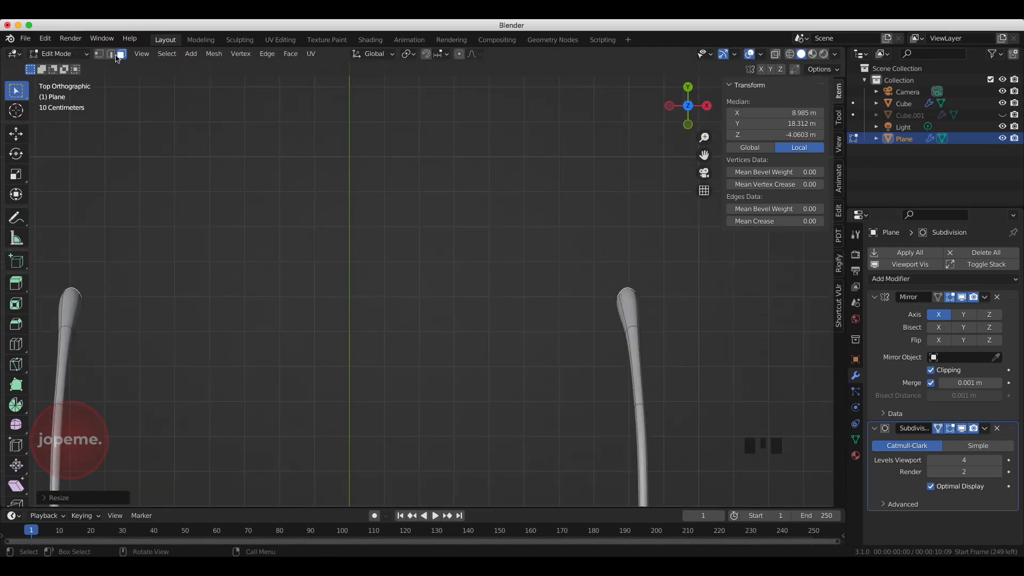
scroll(682, 335, "down", 6)
scroll(676, 334, "up", 2)
key("g")
left_click(566, 345)
Examine the arm's shape from above, at an angle and from the side, and select the edge loop at its bend.
scroll(555, 253, "down", 4)
key("KP_7")
left_click_drag(688, 105, 575, 32)
scroll(467, 264, "up", 4)
key("KP_3")
scroll(208, 260, "up", 4)
left_click_drag(475, 251, 526, 254, "alt+shift")
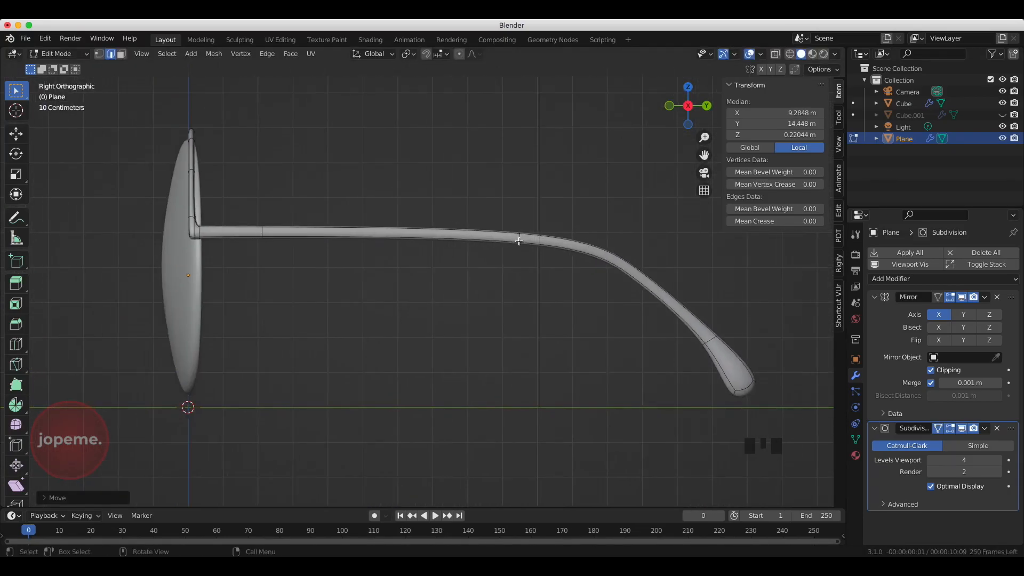
scroll(512, 237, "down", 1)
scroll(541, 236, "up", 2)
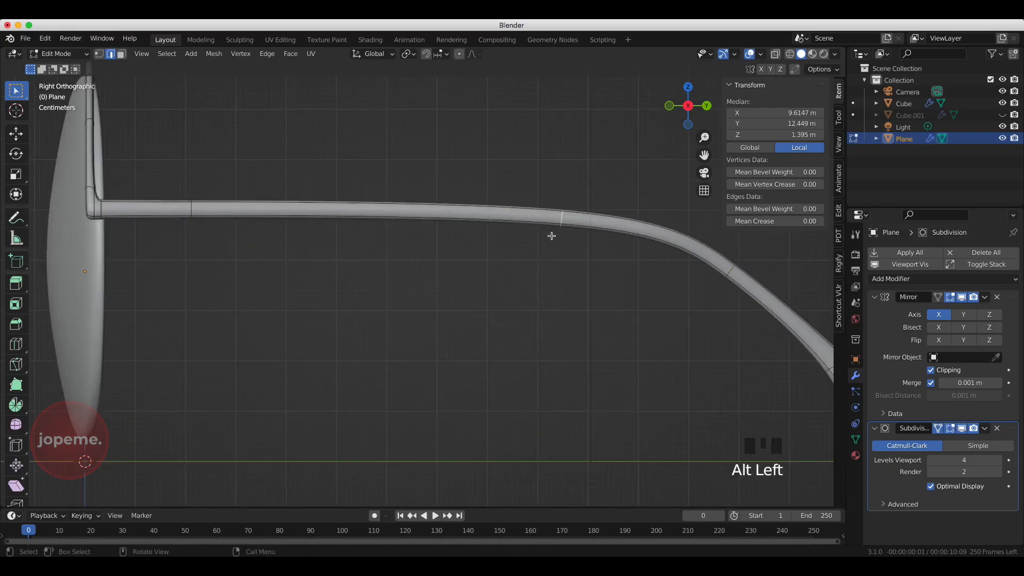
In face select mode, select the faces of the arm's rear section from the bend to the tip.
left_click(122, 55)
scroll(663, 336, "down", 3)
left_click(697, 378)
key("e")
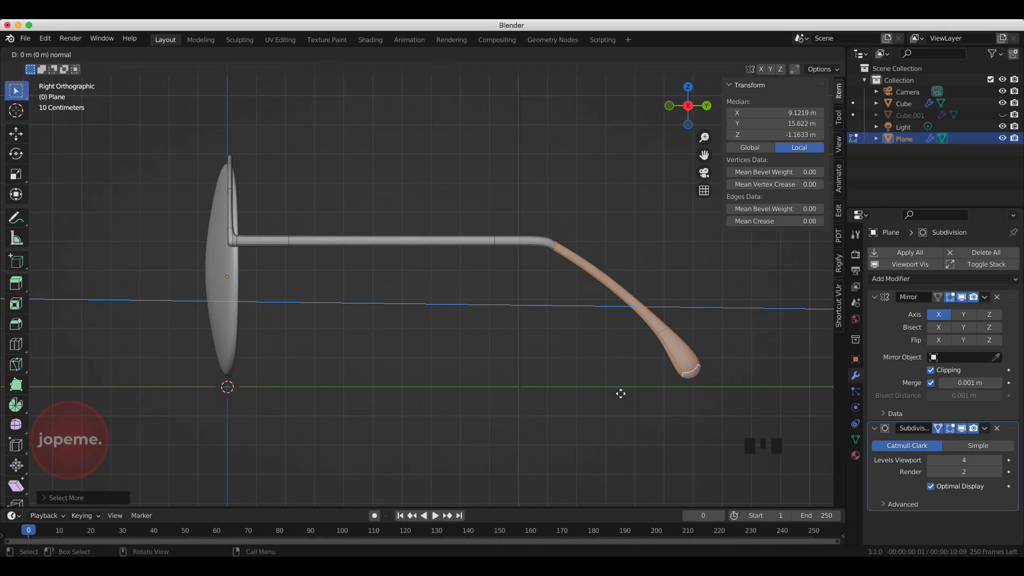
right_click(621, 394)
key("s")
right_click(623, 399)
Change the transform pivot point, scale the arm's rear section in the side view, and disable the Subdivision modifier's On Cage display.
left_click_drag(688, 106, 614, 113)
left_click(409, 54)
left_click(436, 96)
key("KP_3")
key("s")
left_click(604, 417)
left_click_drag(688, 106, 727, 113)
scroll(487, 251, "up", 3)
scroll(369, 326, "down", 3)
left_click(937, 428)
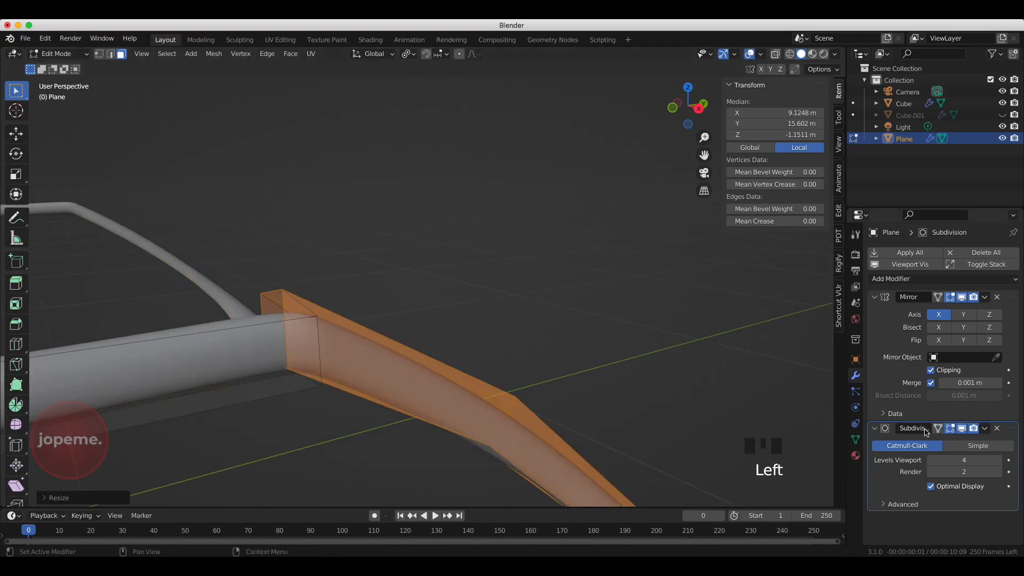
Select the edge loop at the arm's bend, then move and scale it in the side view.
key("2")
left_click(285, 341, "alt")
key("KP_3")
key("g")
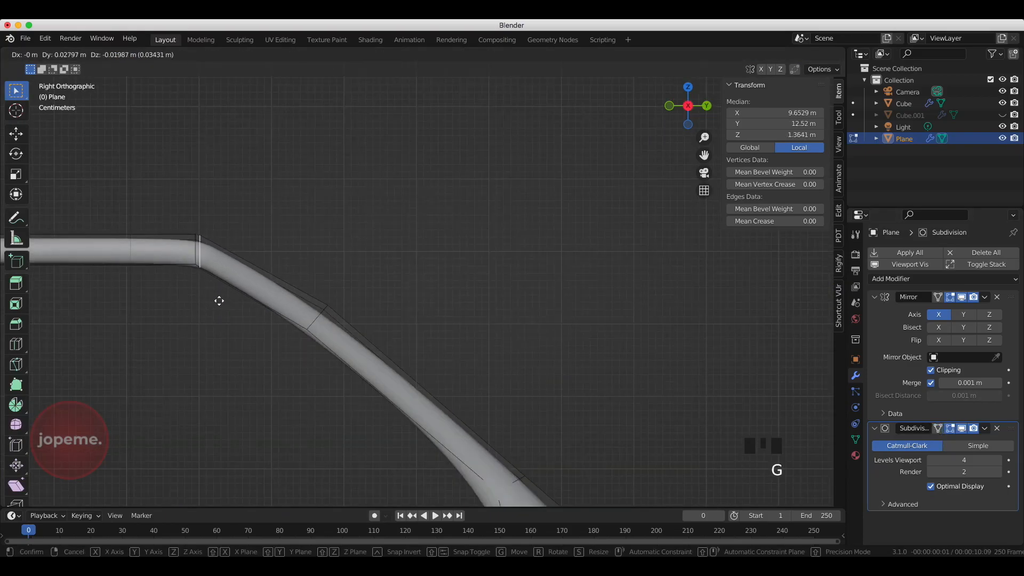
left_click(214, 302)
key("s")
left_click(210, 320)
Reposition the edge loop just ahead of the bend in the side view and slide it forward along the arm.
left_click(196, 251, "alt")
left_click_drag(687, 106, 727, 105)
key("KP_3")
key("g")
left_click(80, 245)
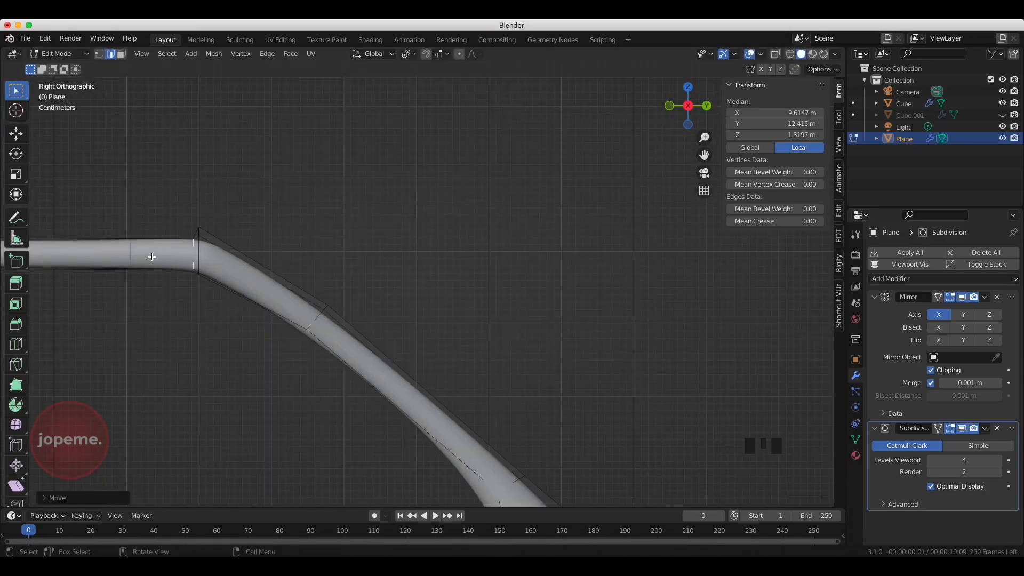
scroll(80, 245, "up", 2)
key("g")
key("g")
left_click(82, 246)
Insert an edge loop just ahead of the bend and slide it along the arm.
key("ctrl+r")
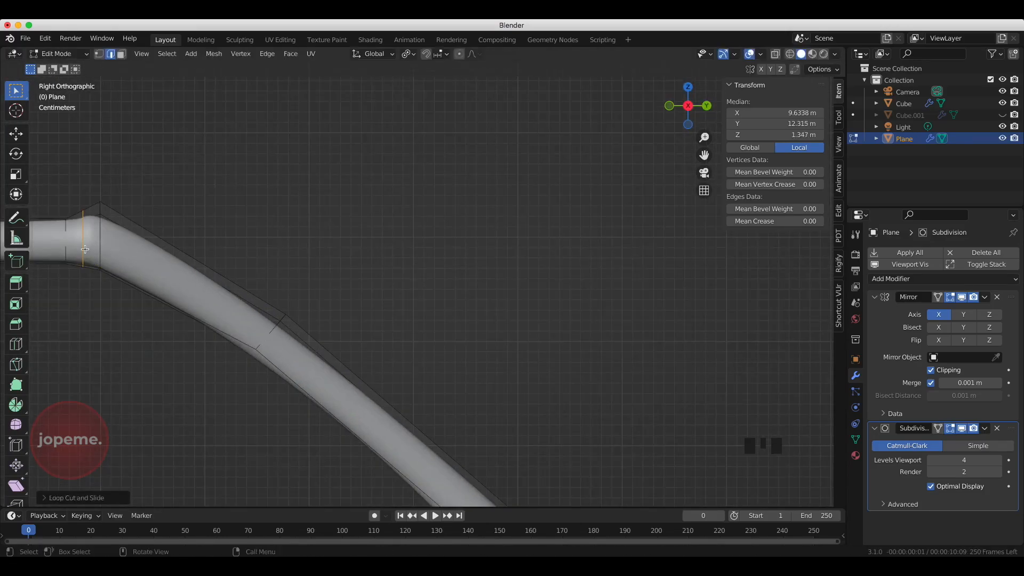
key("g")
key("g")
key("y")
left_click(94, 258)
Scale the inserted edge loop in the side view and shift it along the Y axis.
scroll(576, 187, "down", 4)
left_click_drag(686, 109, 714, 131)
key("KP_3")
key("s")
left_click(197, 321)
key("g")
key("y")
left_click(176, 328)
Move the edge loop behind the bend slightly in the side view to smooth the arm's downward curve.
scroll(183, 332, "up", 4)
key("g")
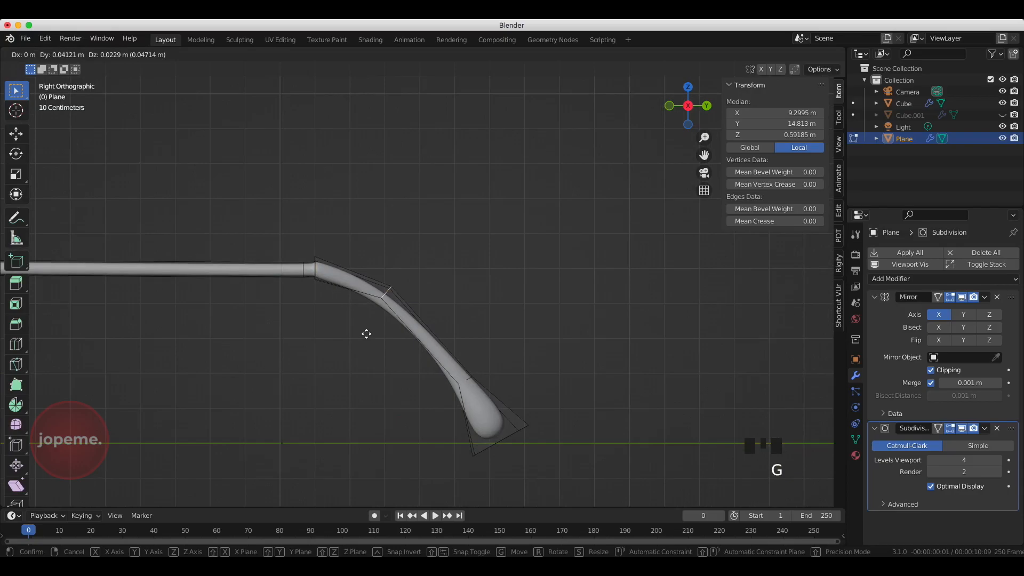
left_click(366, 334)
Select the edge loops around the arm's bend in the top view and adjust their position.
left_click_drag(688, 105, 694, 109)
key("KP_7")
scroll(533, 220, "down", 6)
scroll(525, 224, "up", 7)
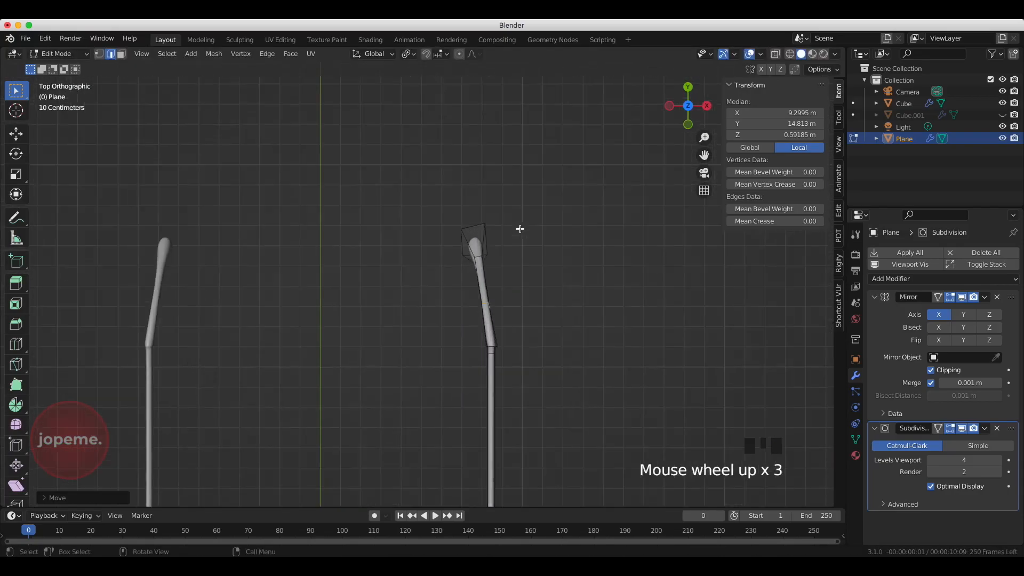
left_click(624, 413)
left_click(568, 414, "alt+shift")
left_click(569, 415, "alt+shift")
left_click(571, 428, "alt+shift")
left_click(573, 429, "alt+shift")
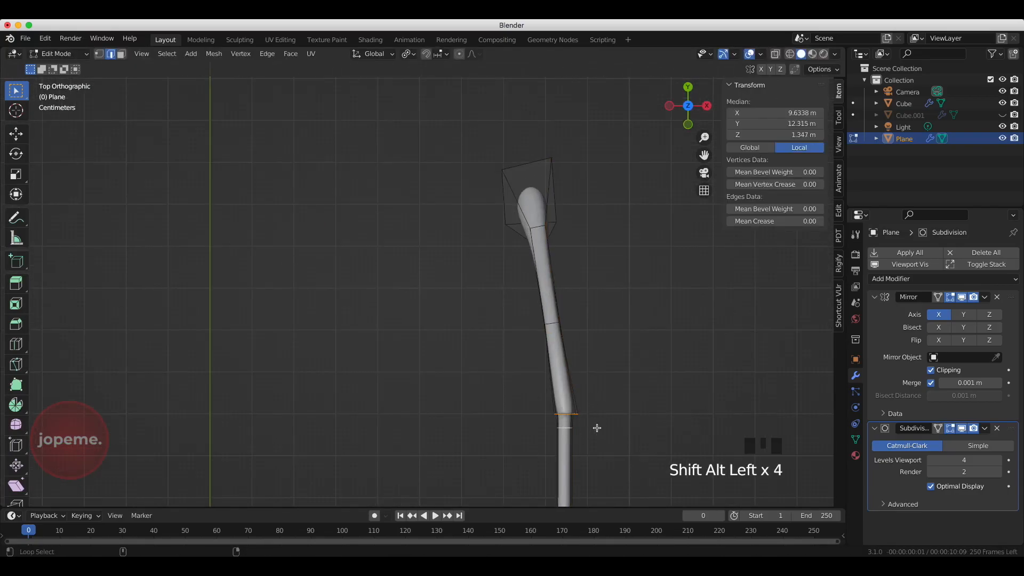
scroll(603, 451, "up", 2)
middle_click_drag(628, 474, 527, 375, "shift")
scroll(589, 445, "up", 2)
left_click_drag(688, 105, 694, 112)
key("KP_7")
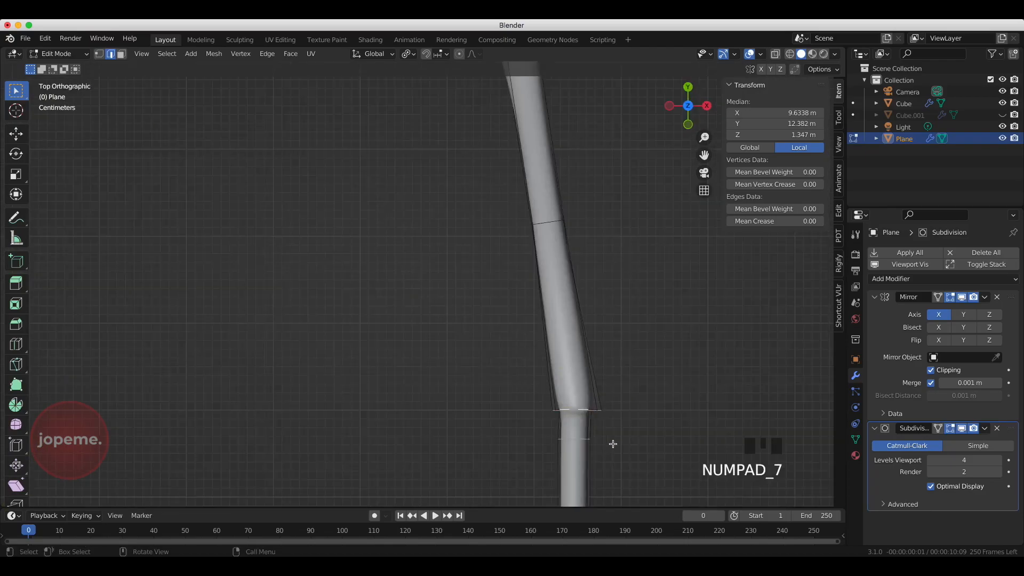
scroll(587, 405, "down", 9)
key("g")
left_click(537, 318)
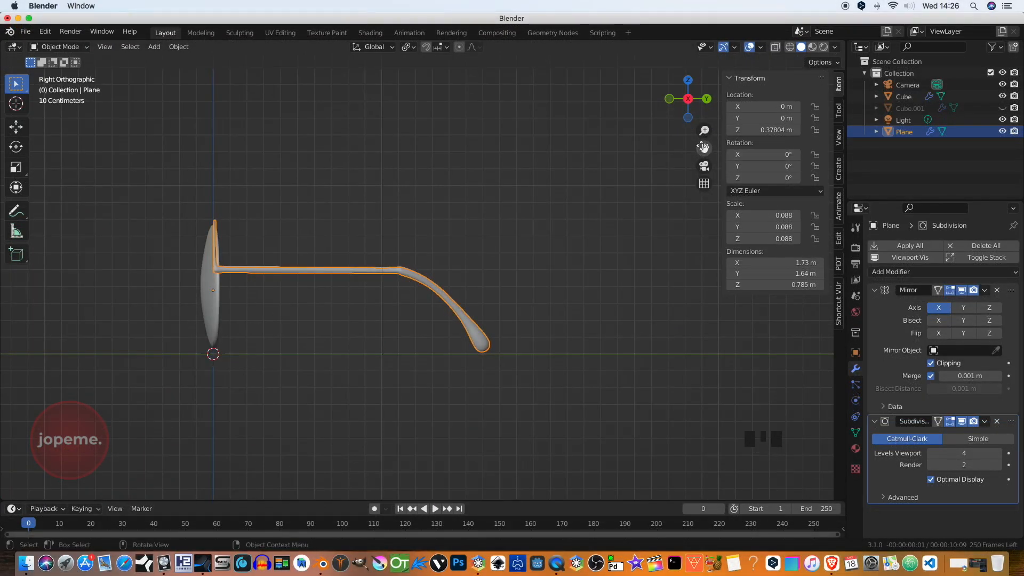
Examine the smoothed frame and arm in Object Mode from the side and at an angle.
left_click_drag(692, 106, 653, 110)
key("KP_3")
scroll(226, 275, "up", 3)
left_click_drag(704, 148, 863, 148)
scroll(549, 198, "up", 1)
scroll(206, 272, "down", 1)
left_click_drag(692, 104, 763, 105)
scroll(389, 208, "up", 3)
key("Tab")
Add an edge loop at the arm's front end beside the frame and adjust its height along Z.
left_click_drag(693, 104, 664, 107)
left_click(516, 288)
key("g")
key("g")
right_click(516, 288)
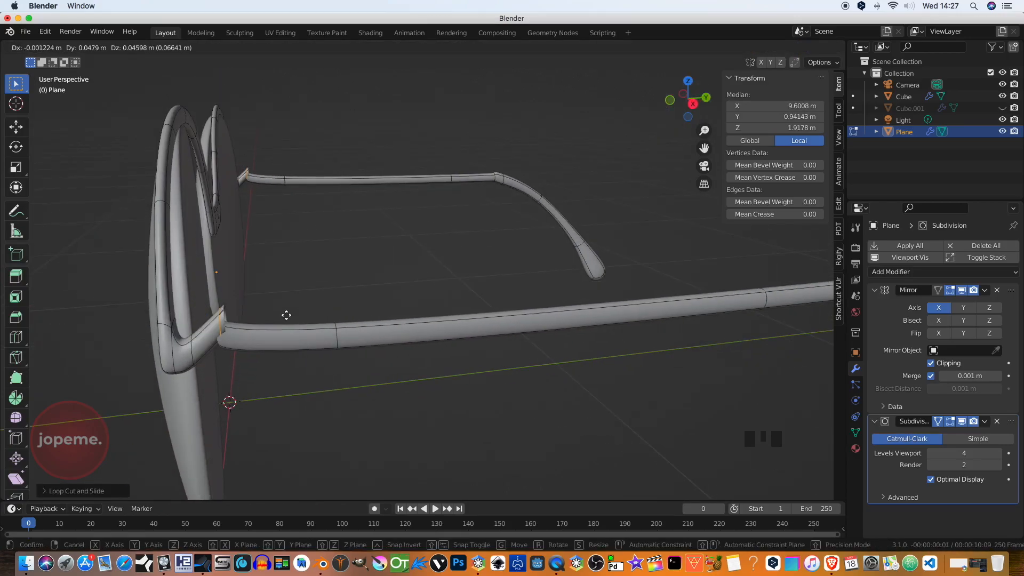
key("z")
left_click(254, 355)
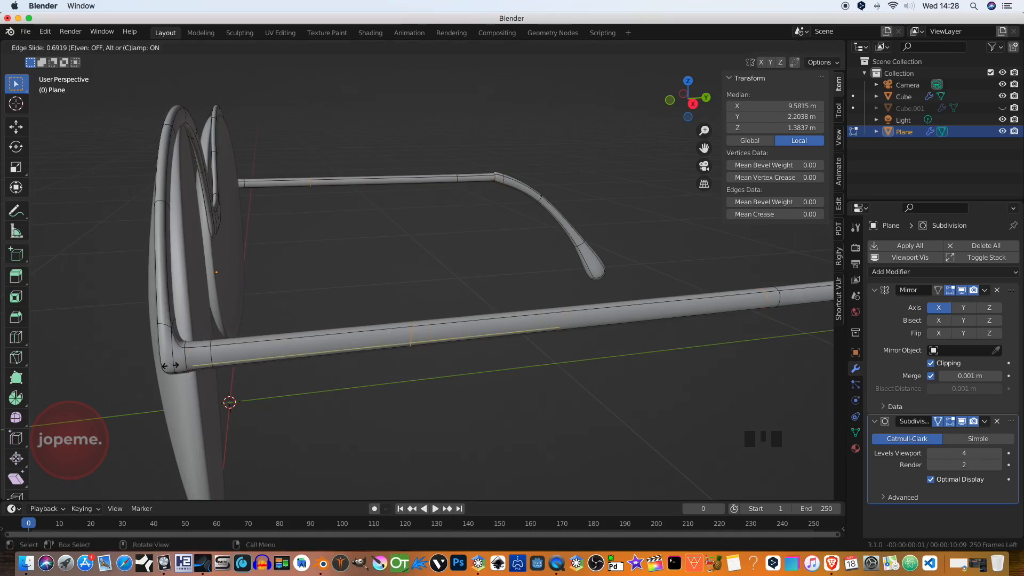
Extrude the ring of faces near the arm's front end in face select mode.
left_click(121, 46)
left_click(328, 388, "alt")
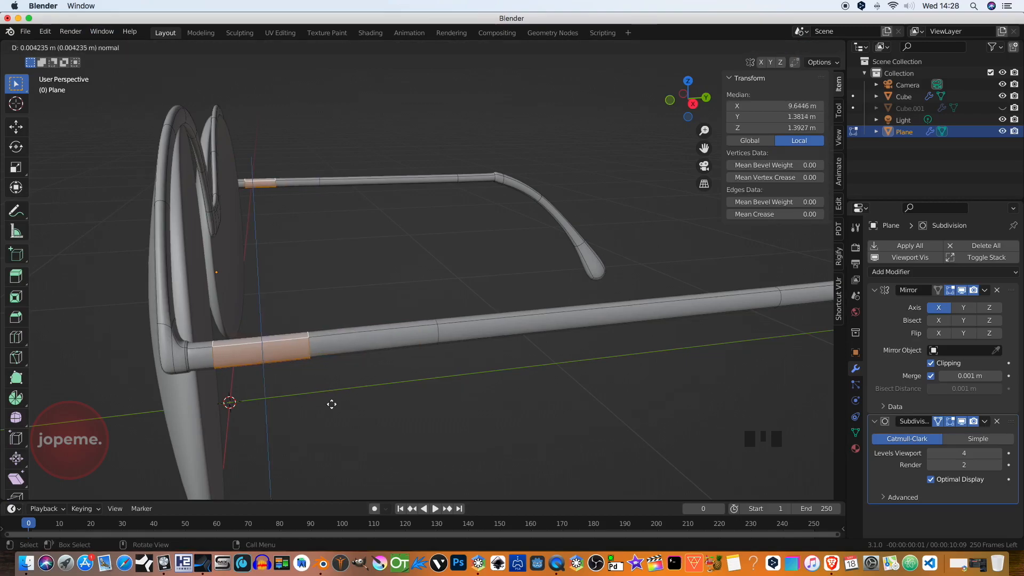
left_click(349, 429)
key("g")
key("g")
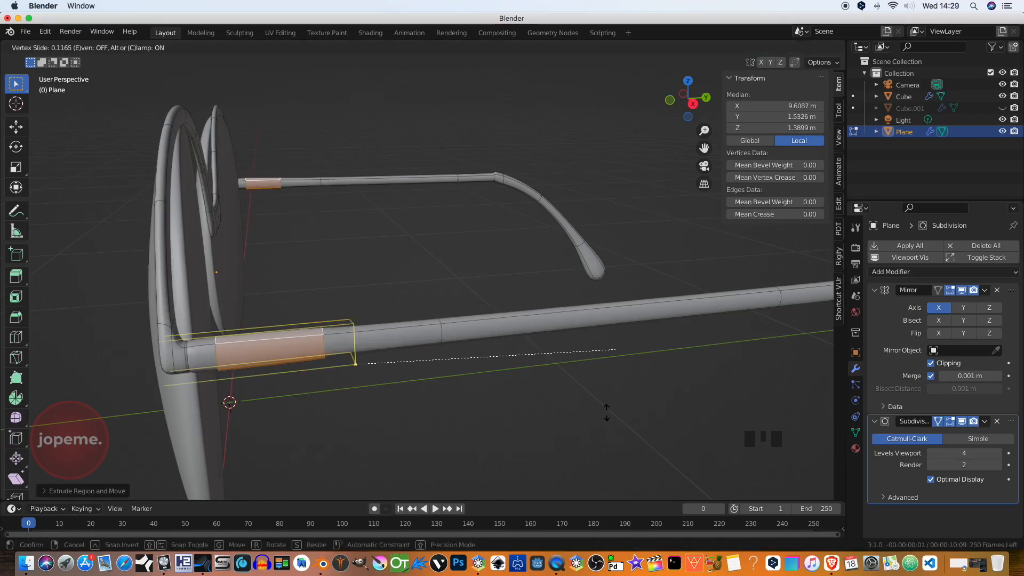
key("Escape")
Move the extruded section backward along the Y axis in the side view.
key("KP_7")
key("KP_3")
key("g")
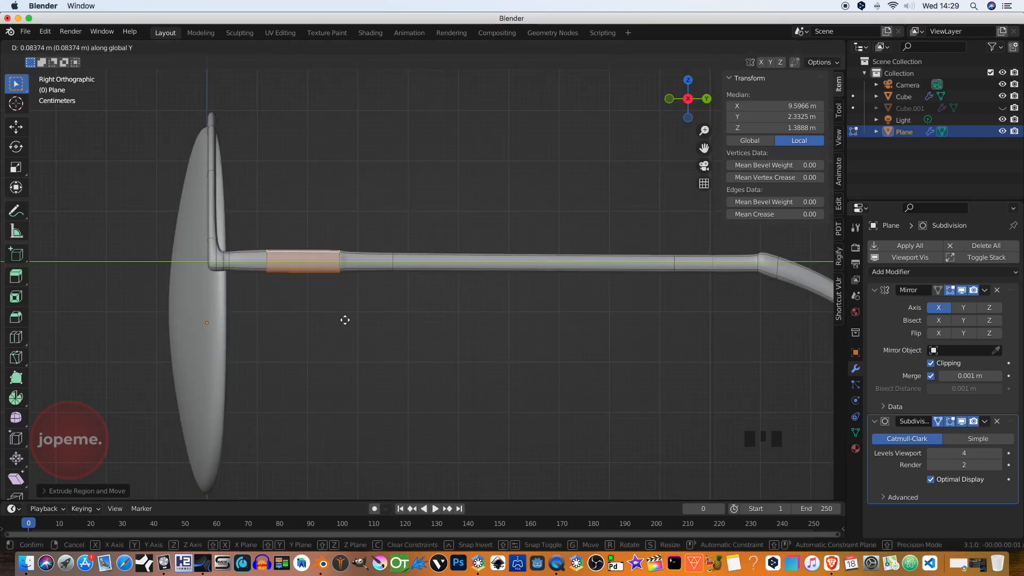
left_click(345, 320)
Stretch the extruded section lengthwise along Y and shift it further back along the arm.
middle_click_drag(345, 320, 336, 320)
key("KP_3")
key("s")
key("y")
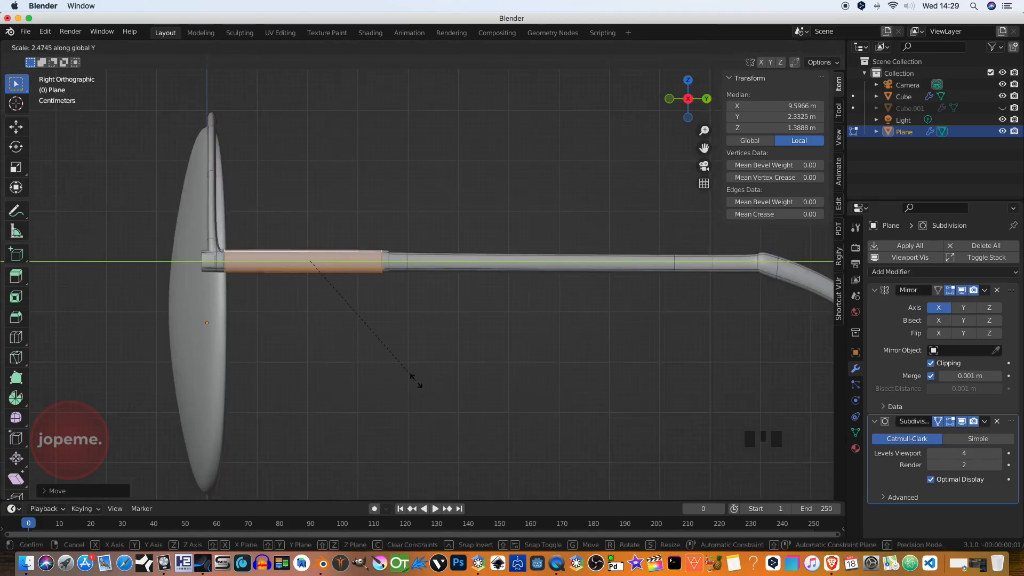
left_click(374, 357)
key("g")
key("y")
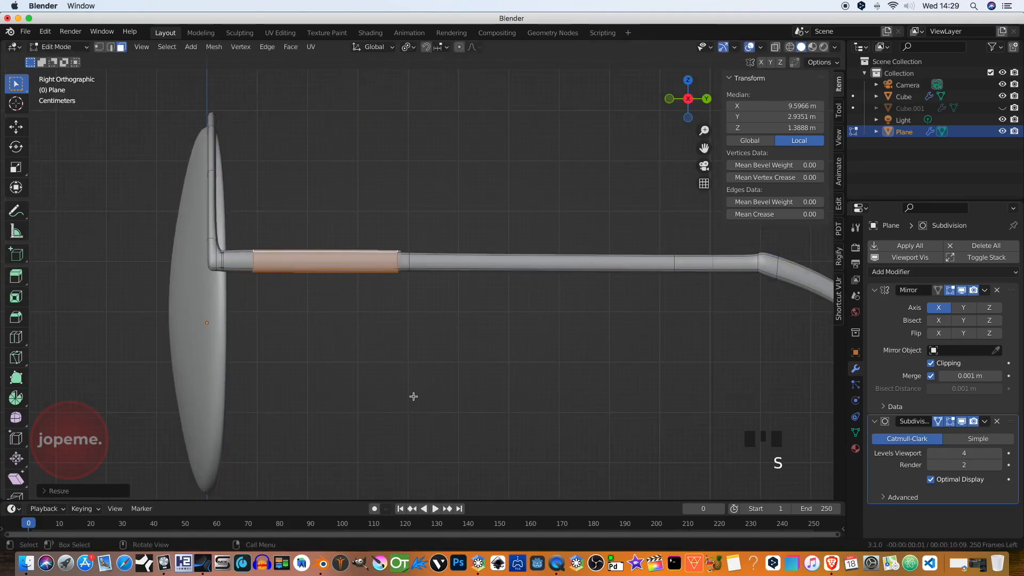
left_click(399, 397)
Slide the edge loop in the arm's thickened section lengthwise in X-ray, and turn X-ray off.
left_click_drag(688, 98, 688, 100)
key("KP_3")
key("5")
scroll(388, 343, "up", 4)
left_click(117, 278, "alt")
key("KP_3")
scroll(480, 296, "down", 5)
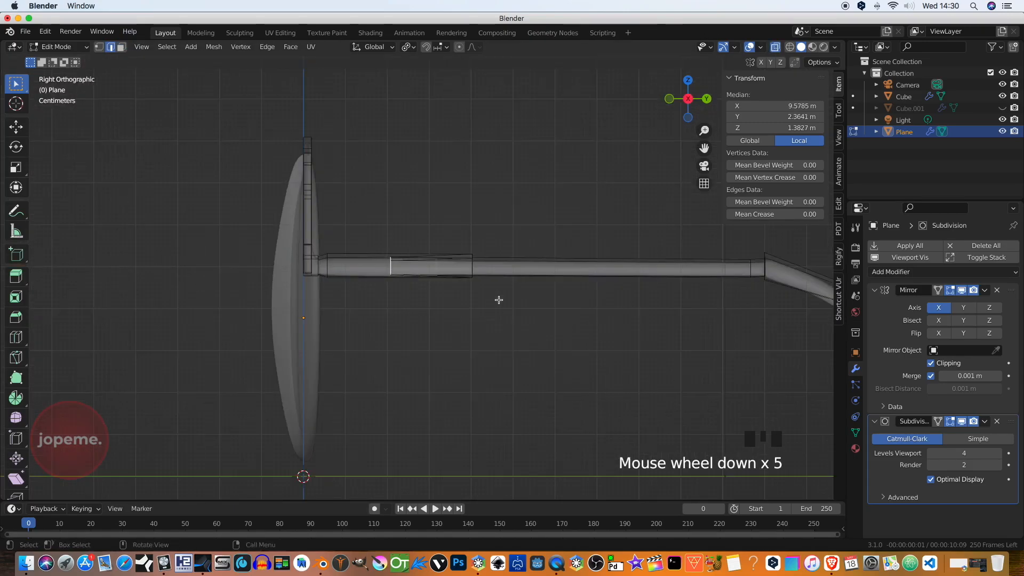
key("g")
key("g")
left_click(532, 309)
scroll(494, 318, "up", 6)
scroll(494, 317, "down", 3)
left_click_drag(688, 100, 737, 107)
left_click(777, 49)
Extrude the rim's inner top face along X to the centre line, forming an upper bridge between the lenses.
scroll(374, 225, "down", 4)
left_click(121, 48)
left_click(498, 191)
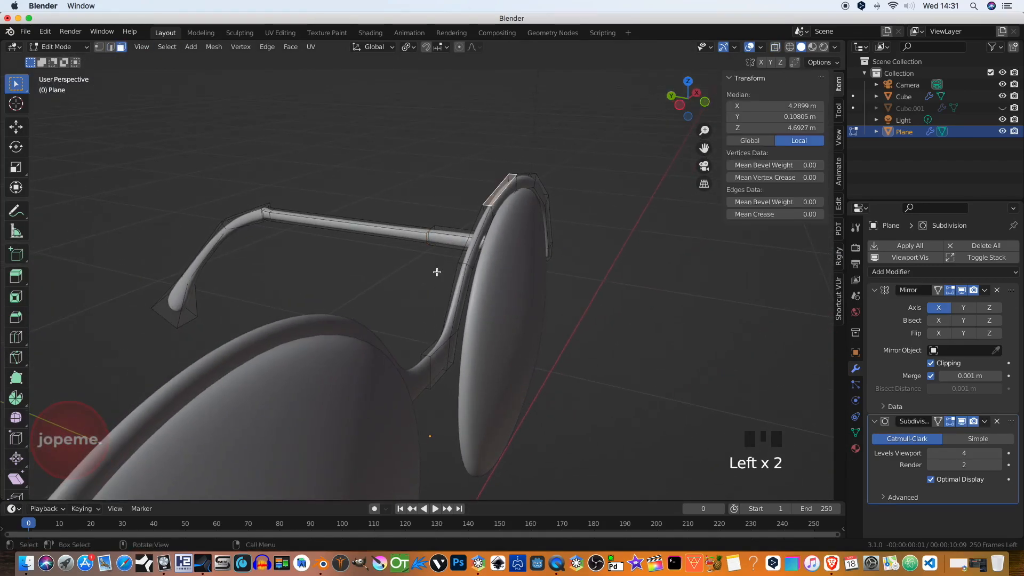
key("KP_1")
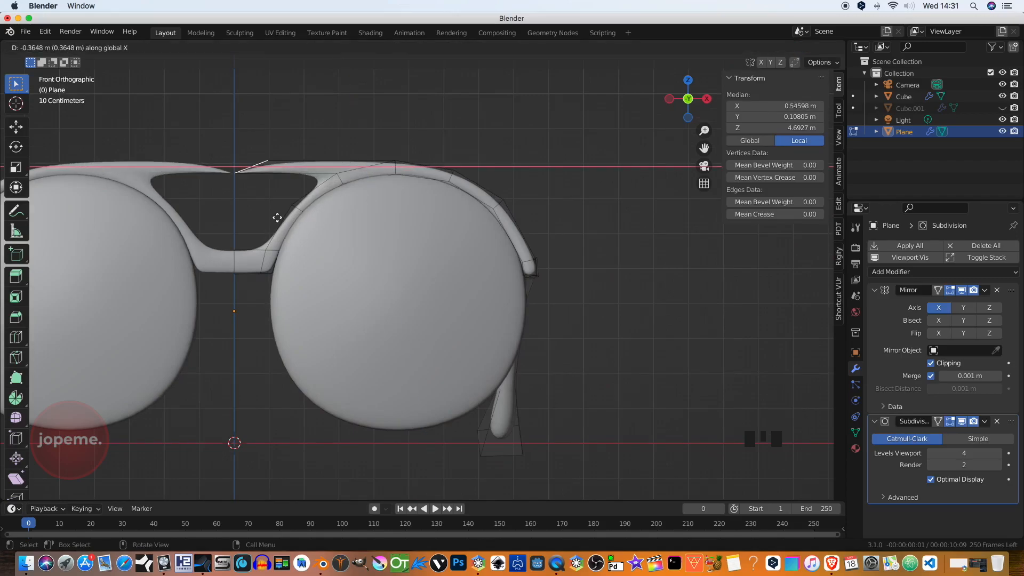
mouse_move(688, 100)
left_mouse_down()
mouse_move(533, 128)
mouse_move(703, 108)
mouse_move(669, 106)
left_mouse_up()
scroll(306, 320, "down", 3)
scroll(302, 317, "up", 1)
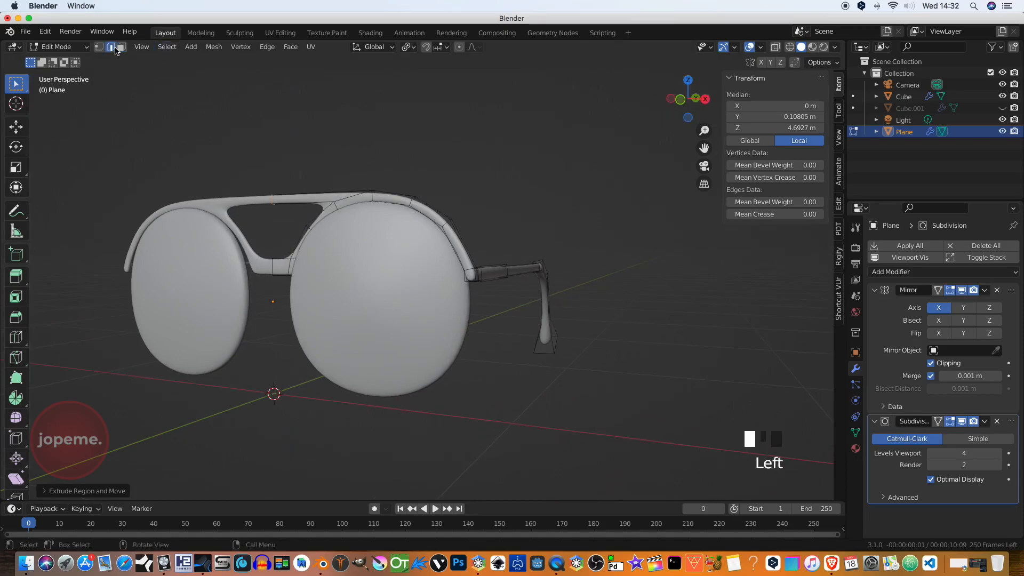
Move the rim's outer corner edge up and outward in the front view to square off the frame.
scroll(434, 228, "up", 4)
key("KP_1")
key("g")
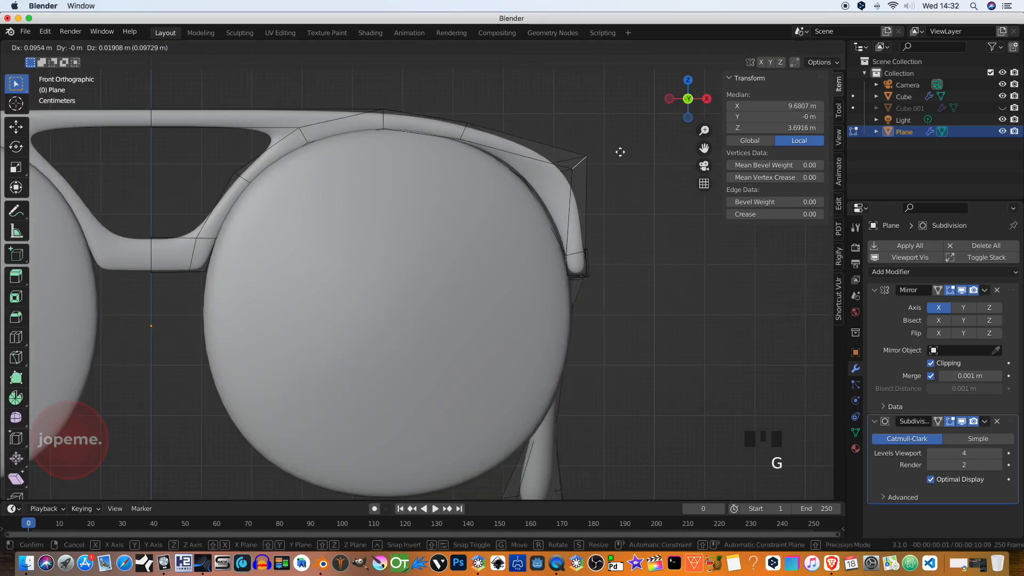
left_click(521, 108)
Adjust the height of the neighbouring top rim edge along Z in the front view.
left_click_drag(687, 99, 473, 179)
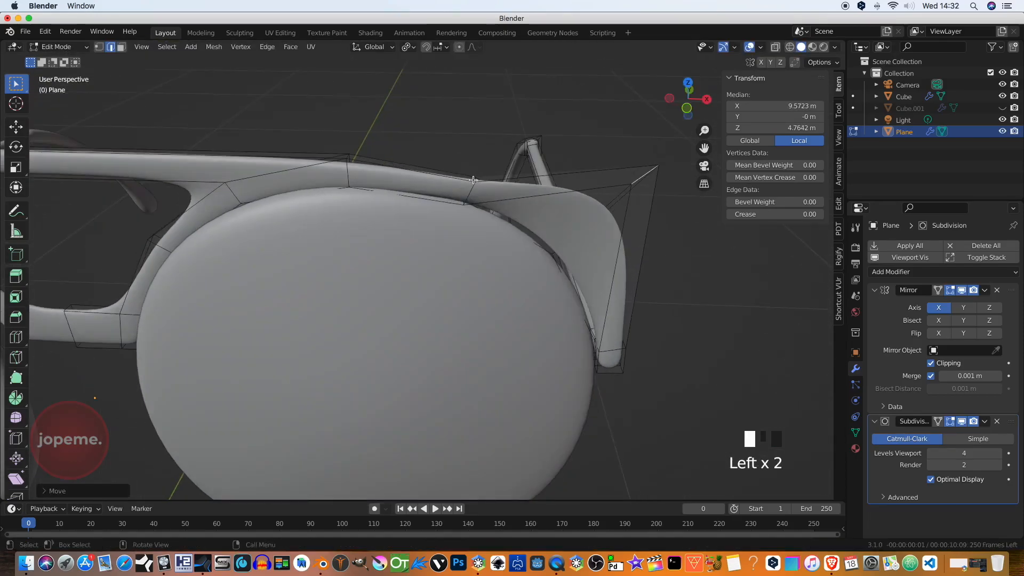
key("KP_1")
key("g")
key("z")
left_click(471, 173)
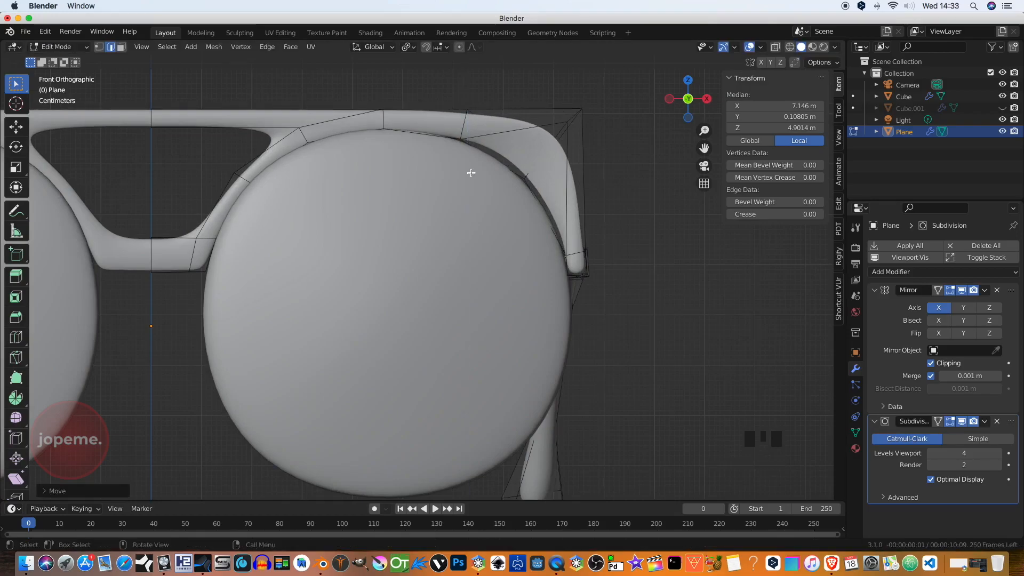
Using X-ray, select the rear inner edge at the rim's outer corner and reposition it in the front view.
left_click_drag(686, 97, 730, 91)
left_click(576, 128)
key("alt+z")
scroll(581, 160, "down", 2)
left_click_drag(704, 148, 661, 222)
left_click(565, 197)
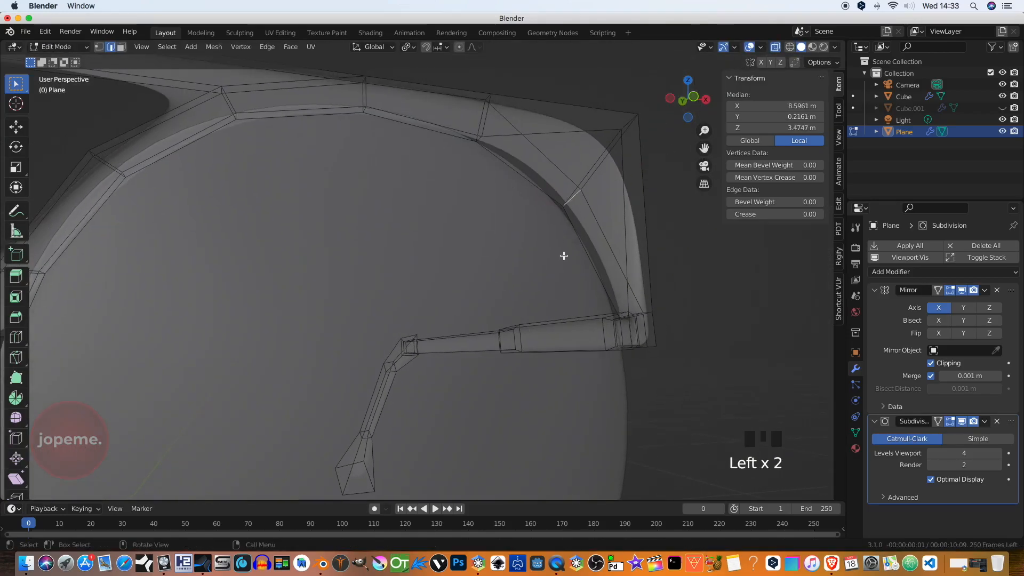
key("KP_1")
key("g")
left_click(567, 249)
Turn off X-ray and enable the Subdivision modifier's On Cage display.
scroll(400, 274, "down", 4)
scroll(256, 327, "up", 2)
scroll(624, 149, "down", 3)
left_click_drag(688, 99, 739, 68)
left_click(774, 47)
scroll(688, 110, "up", 7)
left_click_drag(689, 99, 757, 102)
left_click(939, 421)
Try to add an edge loop running lengthwise around the rim's outer side, then undo it.
left_click_drag(688, 99, 655, 90)
key("ctrl+r")
left_click(196, 394)
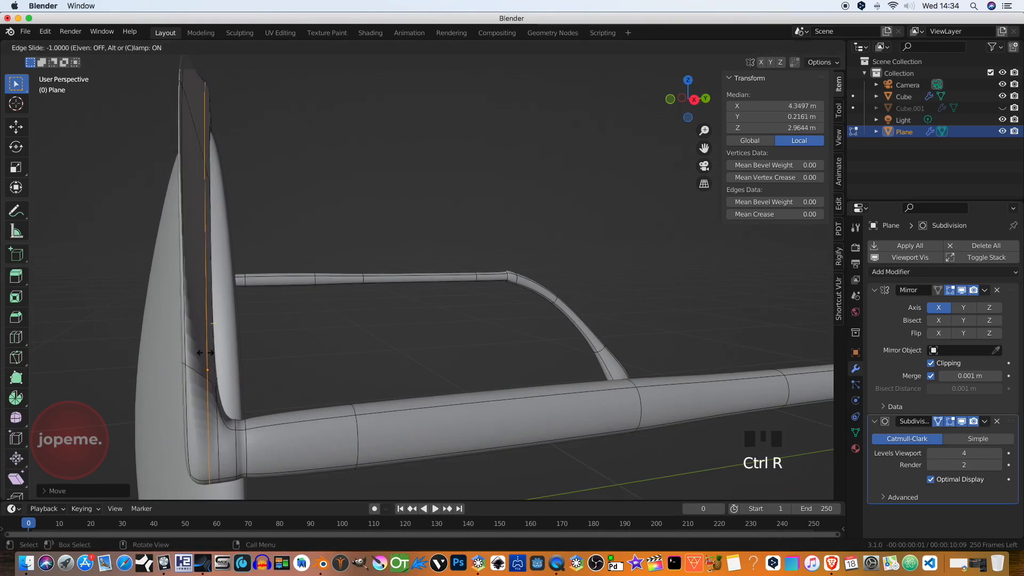
left_click(191, 380)
middle_click_drag(164, 246, 150, 297)
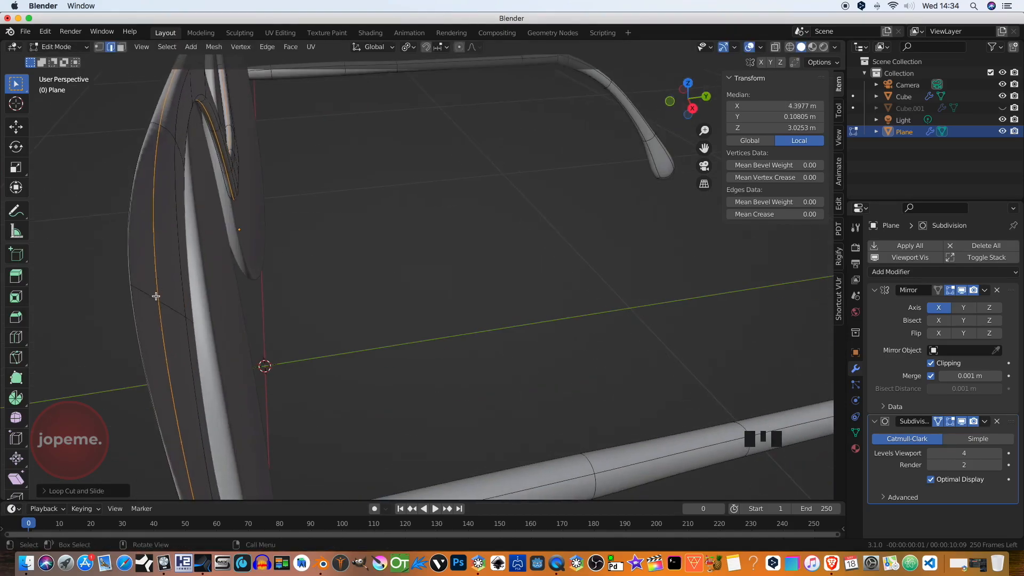
key("KP_3")
middle_click_drag(322, 278, 346, 289)
key("ctrl+z")
Select a vertex on the rim's outer side and reposition it in the side view.
middle_click_drag(224, 220, 160, 178)
left_click(160, 178)
key("KP_3")
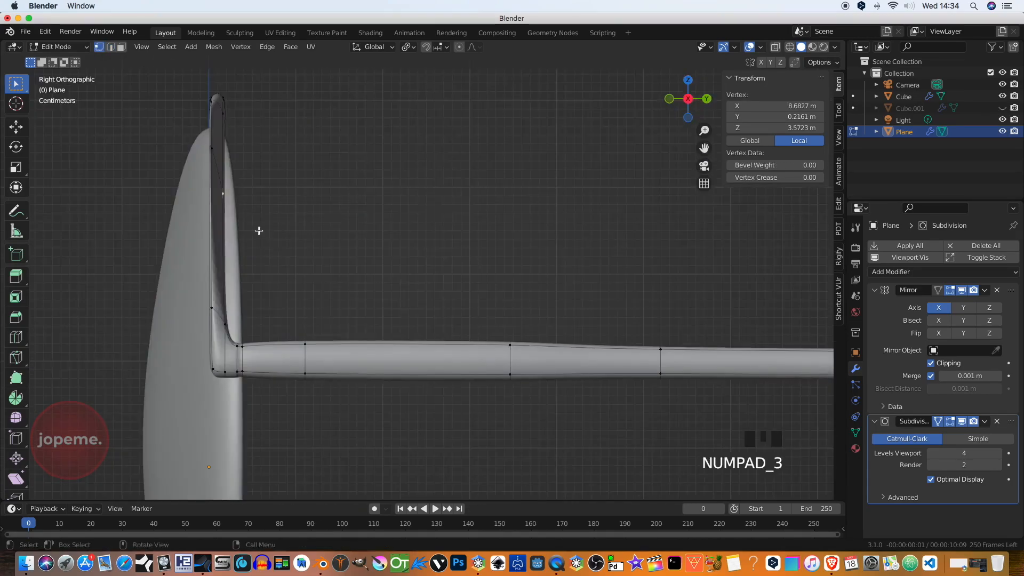
key("g")
left_click(270, 111)
Move the upper vertex at the rim's outer corner along Y in the side view.
middle_click_drag(270, 111, 515, 178)
key("KP_3")
key("g")
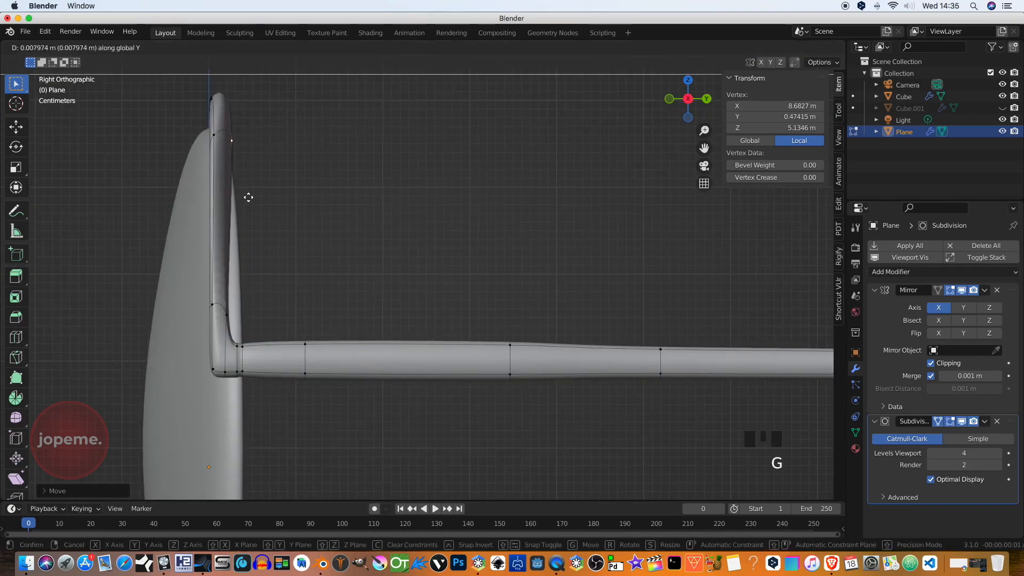
left_click(247, 194)
Select the edge loop along the rim's outer border and crease it.
middle_click_drag(247, 195, 494, 222)
left_click(111, 47)
left_click(154, 161, "alt")
key("shift+e")
left_click(509, 356)
Reposition the rim's inner vertex at the upper outer corner of the lens, working in the back and front views.
left_click_drag(688, 102, 773, 106)
left_click(100, 47)
left_click(165, 93)
key("ctrl+KP_1")
key("g")
left_click(273, 160)
key("KP_1")
key("g")
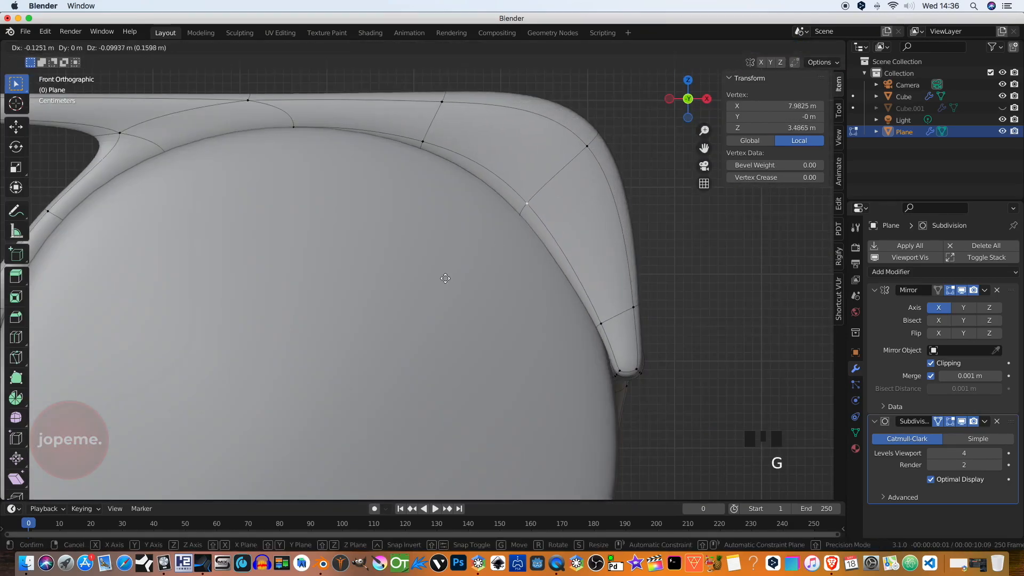
left_click(447, 281)
Using X-ray, crease the rim's inner edge loop around the lens, and return to the normal display.
left_click(567, 270, "alt")
left_click(776, 47)
scroll(567, 213, "down", 3)
key("shift+e")
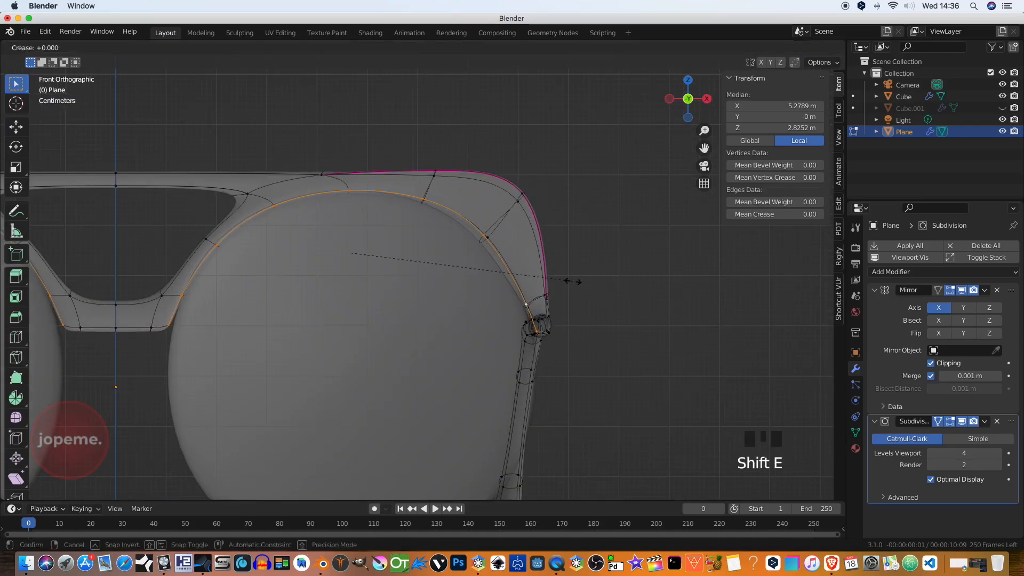
left_click(771, 407)
left_click(776, 47)
Inspect the creased frame from several angles in both Edit Mode and Object Mode.
left_click_drag(688, 100, 685, 205)
key("KP_1")
scroll(405, 267, "down", 3)
scroll(346, 280, "up", 2)
left_click_drag(688, 100, 608, 119)
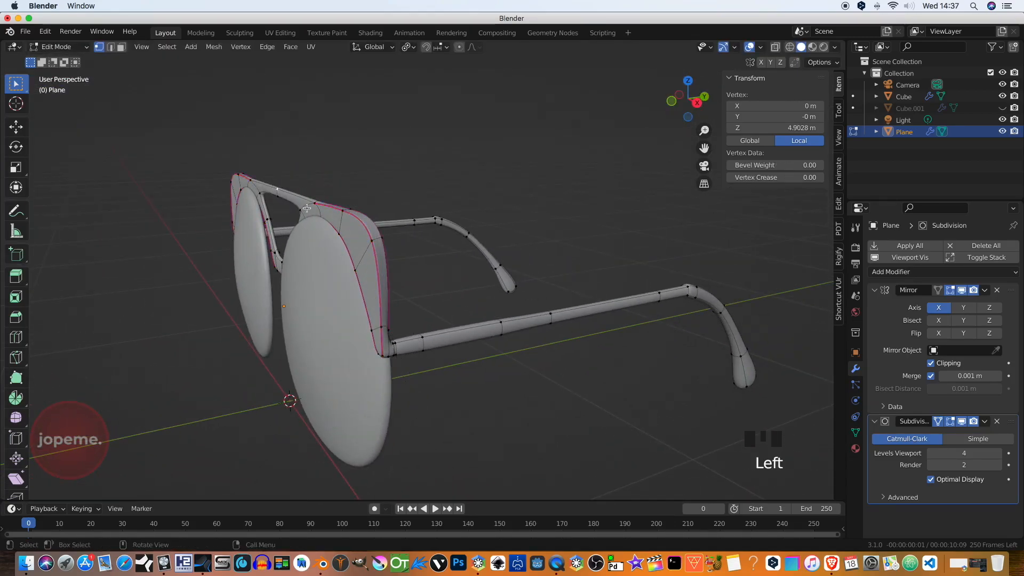
left_click(334, 299)
left_click_drag(687, 99, 784, 104)
scroll(482, 158, "up", 2)
left_click(392, 129)
left_click(618, 309)
scroll(640, 160, "up", 4)
key("Tab")
key("Tab")
Using X-ray, select the bridge section of the frame and move it along Y in the side view.
key("3")
left_click(503, 420, "alt")
key("KP_1")
key("alt+z")
key("c")
key("Escape")
key("KP_3")
key("g")
key("y")
left_click(318, 407)
Extend the selection with an adjoining loop and reposition it in the top view.
left_click_drag(686, 101, 766, 133)
left_click(232, 328, "alt+shift")
key("KP_7")
key("g")
left_click(178, 293)
Turn off X-ray and move two neighbouring frame vertices near the bridge individually along Y.
left_click_drag(688, 100, 597, 32)
left_click(775, 47)
left_click_drag(688, 100, 807, 120)
left_click(582, 279)
key("g")
key("y")
left_click(571, 331)
left_click(538, 257)
key("g")
key("y")
left_click(535, 286)
Select a further frame vertex from another angle and move it along Y.
left_click_drag(688, 100, 853, 101)
left_click(178, 385)
key("g")
key("y")
left_click(188, 395)
Check the frame in Object Mode, and readjust the selected frame vertex along Y in Edit Mode.
scroll(667, 155, "down", 3)
left_click_drag(688, 99, 685, 105)
key("Tab")
key("Tab")
scroll(482, 241, "up", 2)
left_click(775, 48)
left_click(775, 48)
key("g")
key("y")
left_click(518, 264)
Select the adjacent frame vertex and adjust its depth along Y.
left_click_drag(687, 100, 721, 93)
left_click(535, 252)
key("g")
key("y")
left_click(554, 262)
Select the edges along the side of the nose bridge next to the lens and crease them.
left_click(518, 318)
left_click(602, 264)
left_click(616, 229, "shift")
key("shift+e")
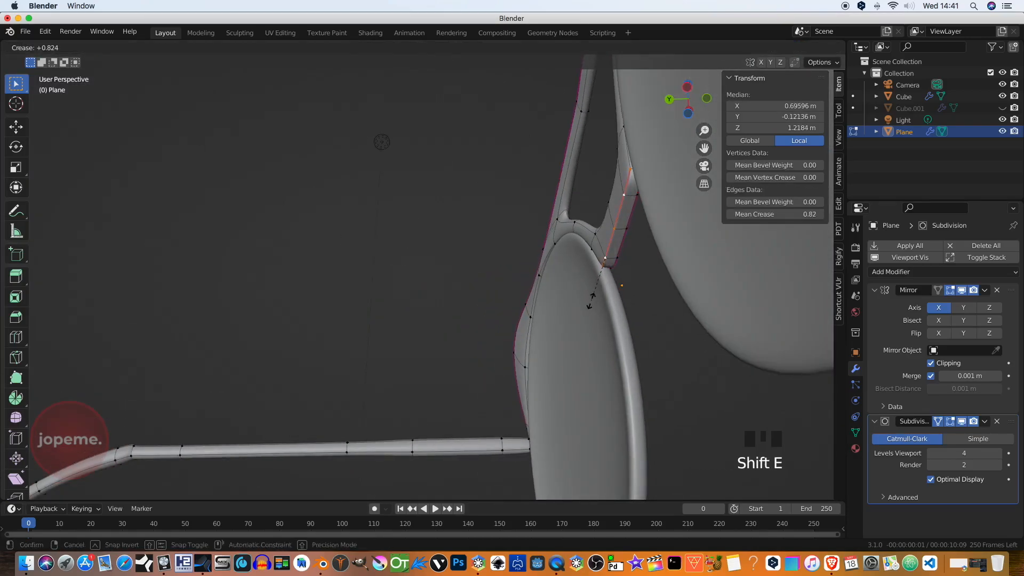
scroll(454, 240, "down", 3)
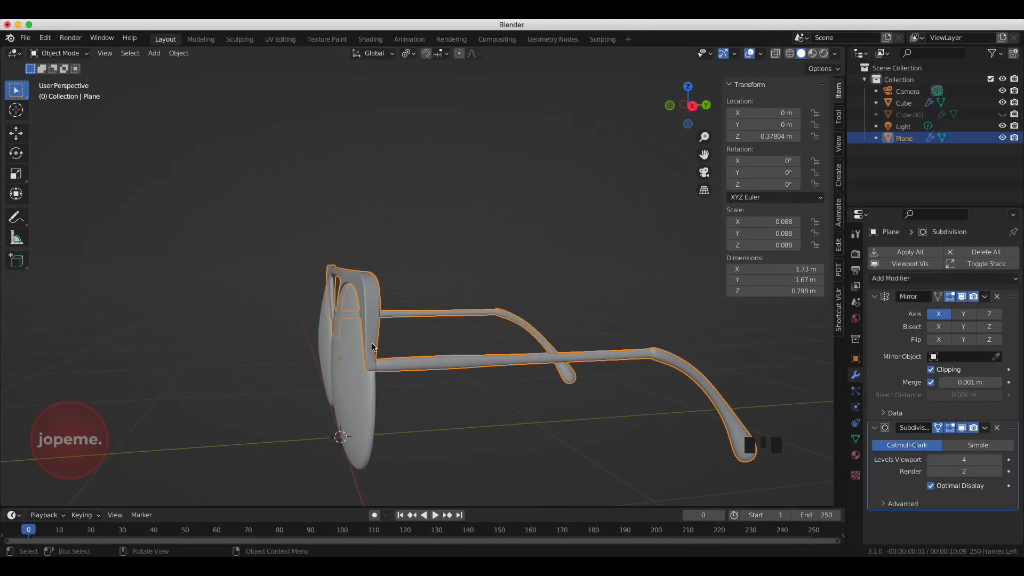
Duplicate a small face from the temple arm in Edit Mode to start a brace piece.
left_click_drag(688, 99, 689, 121)
key("Tab")
scroll(301, 352, "up", 2)
key("Tab")
key("KP_3")
key("Tab")
left_click(122, 53)
left_click(468, 455)
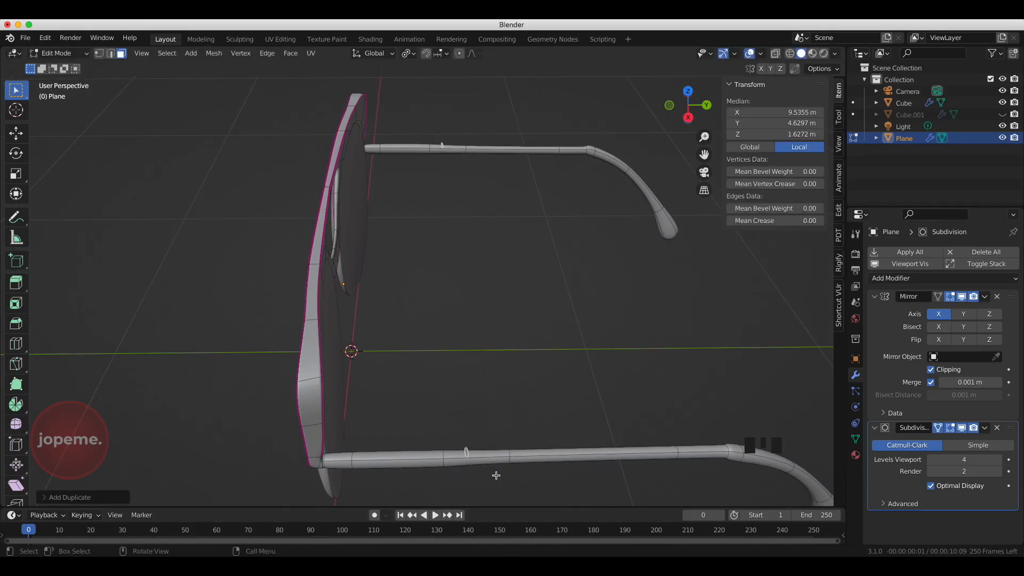
Extrude the duplicated face upward along Z and add an edge loop across the new strip.
left_click(491, 457)
left_click_drag(688, 105, 674, 94)
scroll(260, 389, "up", 2)
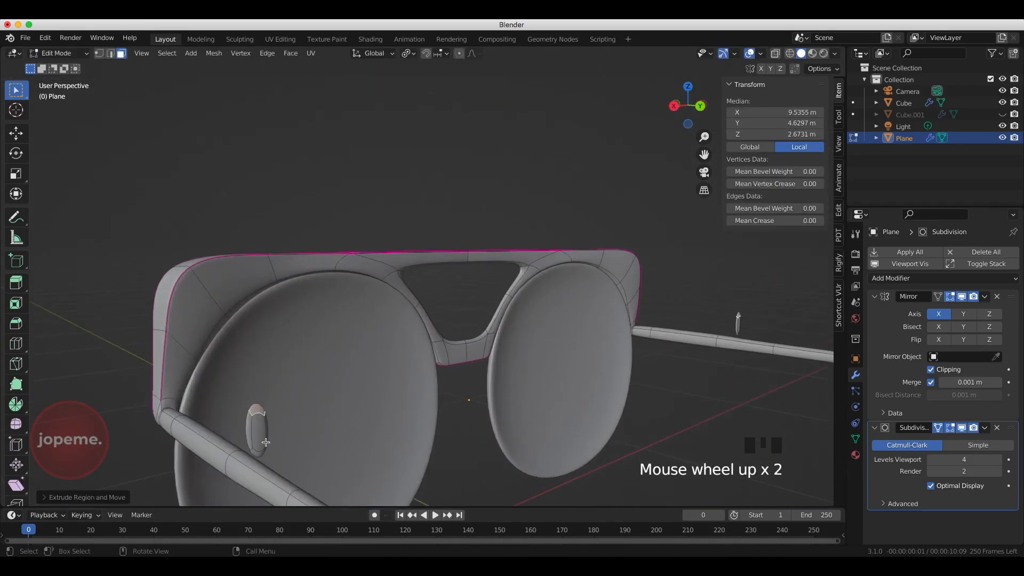
key("KP_3")
scroll(516, 445, "up", 3)
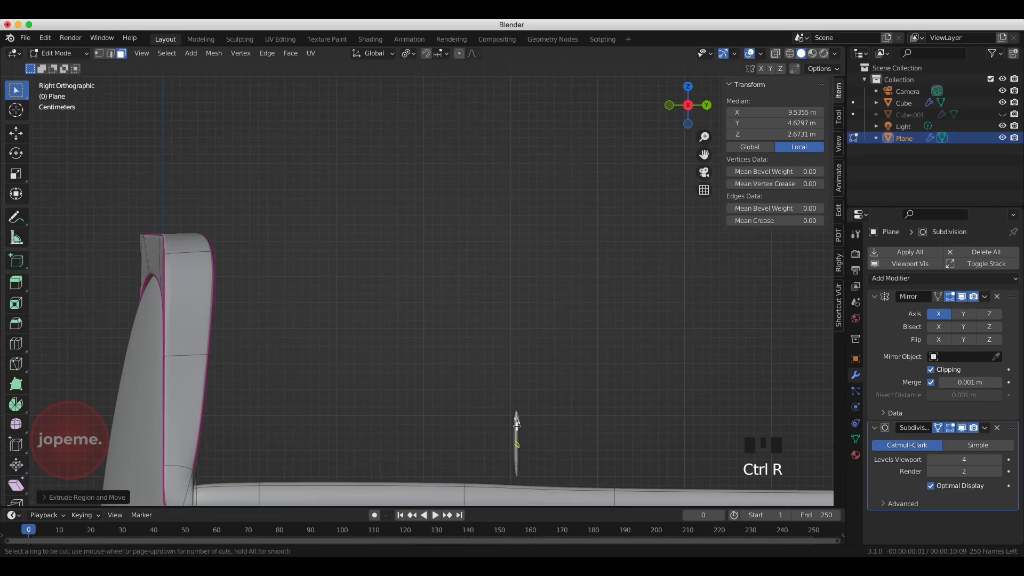
Select the strip's front side face and extrude it along Y in the side view.
left_click_drag(693, 103, 727, 106)
left_click_drag(704, 155, 525, 32)
left_click(121, 54)
left_click(672, 263)
key("KP_3")
key("e")
key("y")
left_click(521, 309)
Select the whole linked brace piece, scale it along Z and position its front end against the rim.
key("ctrl+l")
key("s")
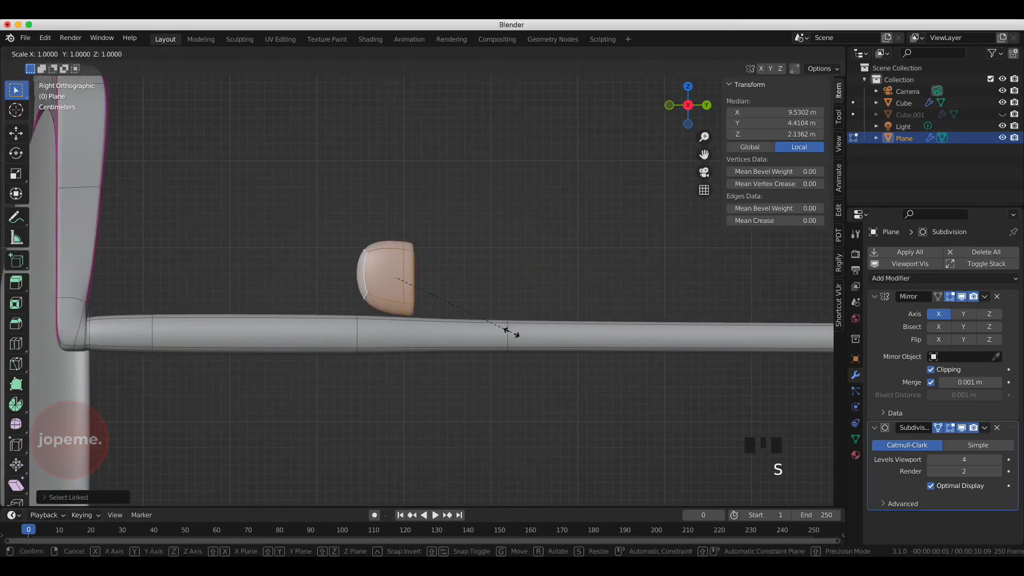
key("z")
left_click(488, 299)
scroll(360, 278, "down", 2)
key("g")
left_click(273, 230)
Add an edge loop across the brace near its front end.
key("ctrl+e")
key("ctrl+r")
left_click(273, 231)
In X-ray wireframe, select the brace's two front loops and reposition them against the rim in the side view.
left_click_drag(674, 124, 306, 175)
key("alt+z")
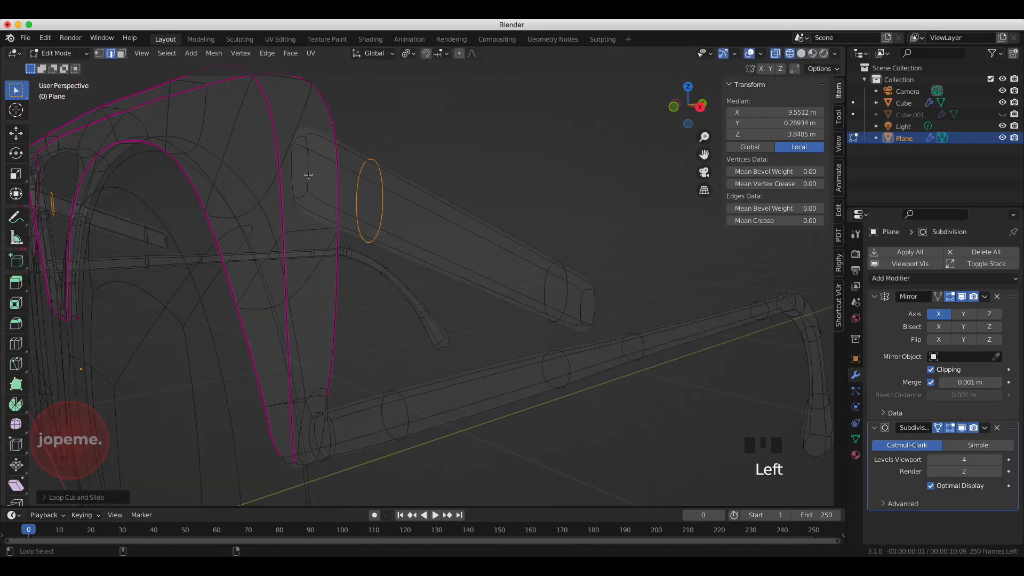
left_click(301, 160, "alt+shift")
key("KP_3")
key("g")
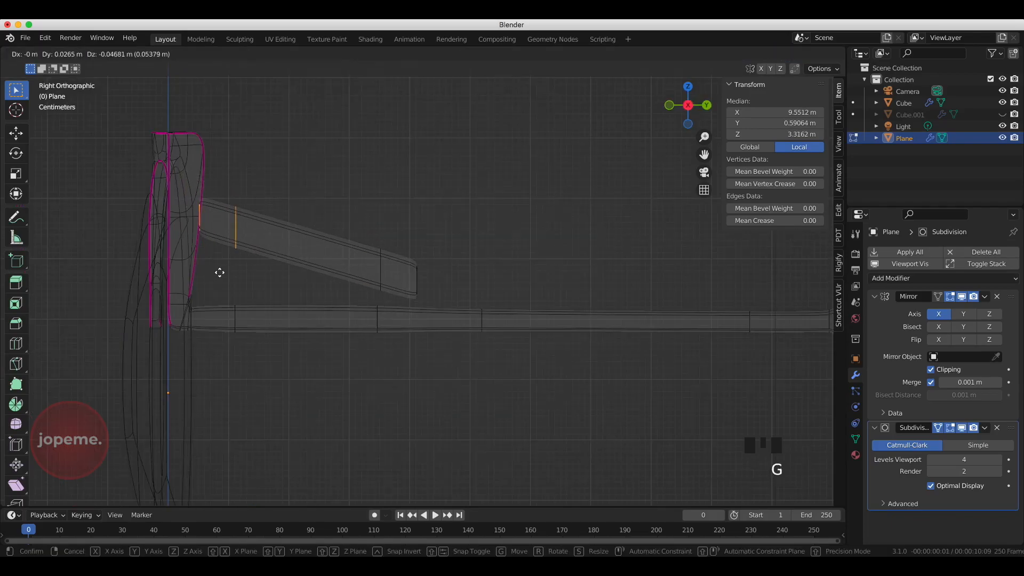
left_click(221, 270)
Select the whole linked brace and move it down along Z onto the temple arm.
key("l")
key("g")
key("z")
left_click(404, 277)
Select the brace's front end face and rotate it about 13° in the side view to follow the rim.
left_click(122, 54)
left_click_drag(685, 109, 664, 112)
left_click(101, 222)
key("KP_3")
key("r")
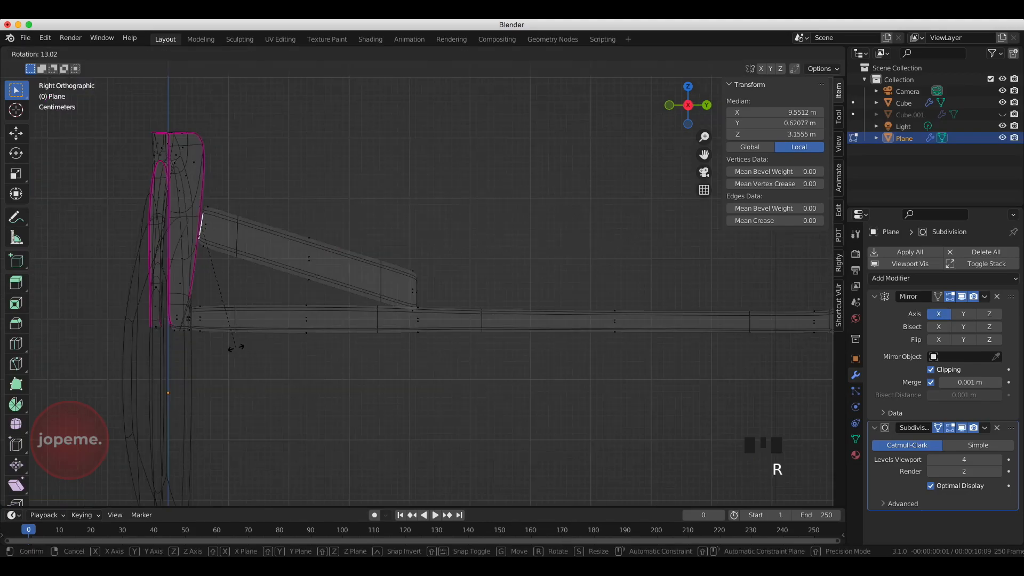
left_click(236, 347)
Rotate the brace's edge loop next to the front end and adjust its position.
key("g")
left_click(253, 199)
key("r")
left_click(234, 306)
key("g")
key("g")
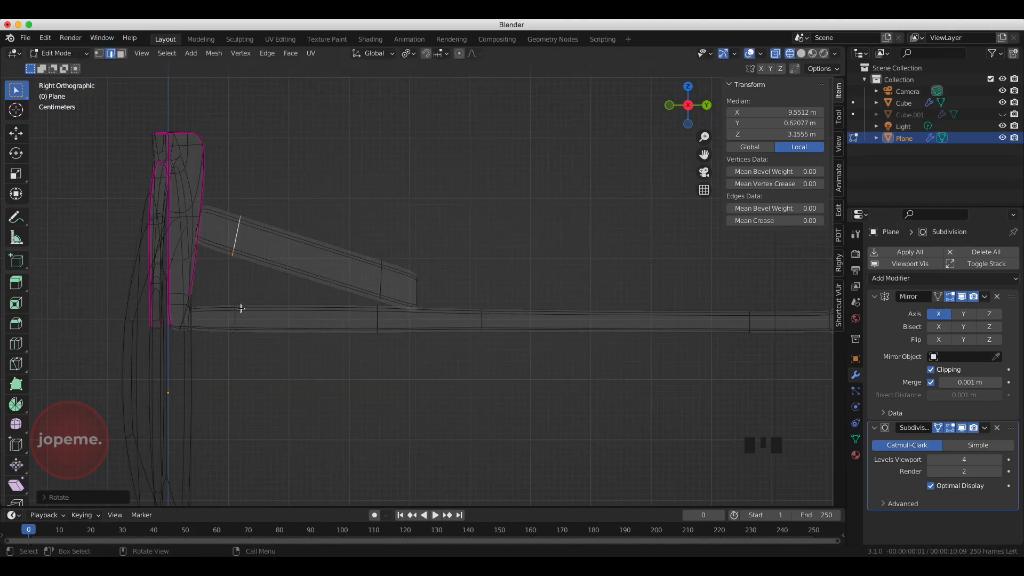
left_click(395, 290)
Extrude the brace's rear end face backward along the temple arm and crease its rear edge loops to 1.00.
left_click_drag(682, 111, 661, 114)
key("3")
left_click(284, 305)
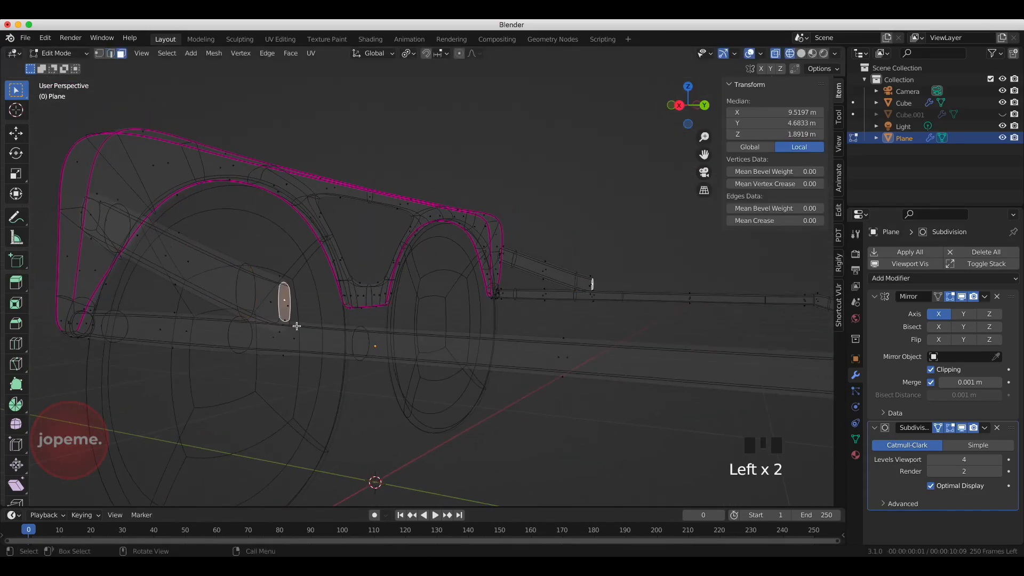
key("KP_3")
key("e")
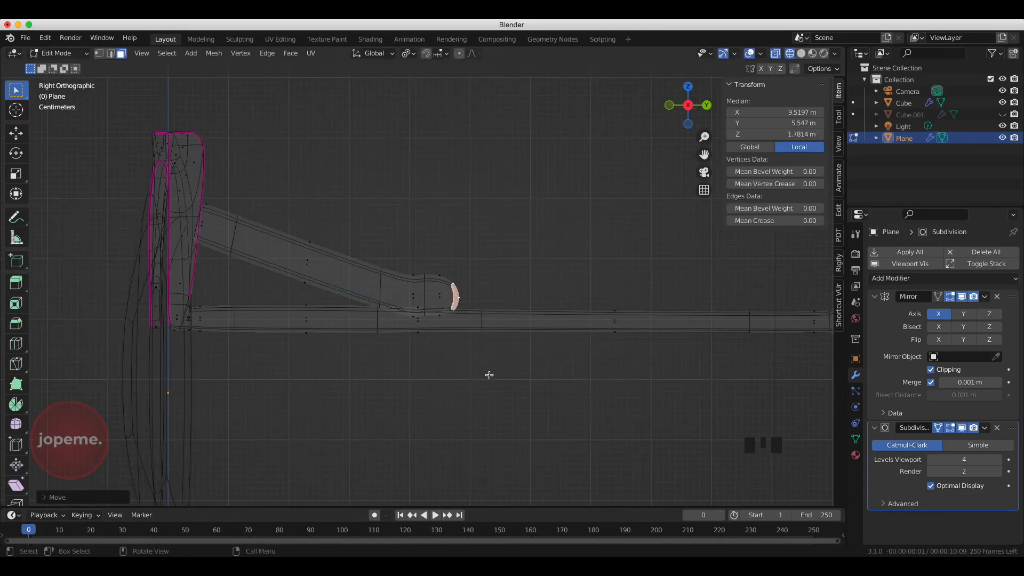
left_click(628, 356)
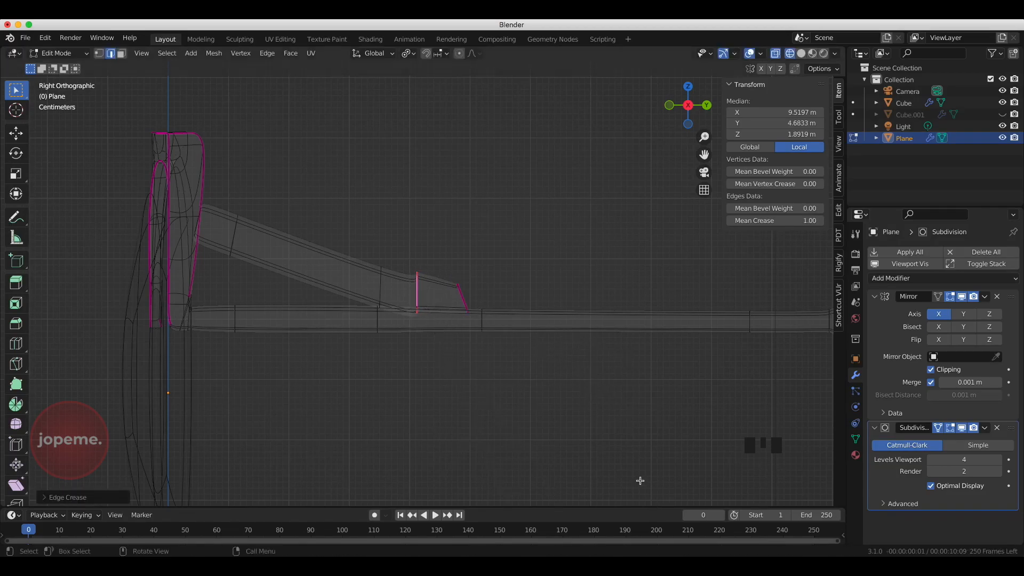
Lower the creased loop at the brace's bend along Z and switch the viewport to solid shading.
key("z")
left_click(536, 387)
mouse_move(687, 105)
left_mouse_down()
mouse_move(613, 170)
mouse_move(608, 154)
mouse_move(677, 61)
mouse_move(619, 64)
left_mouse_up()
left_click(801, 54)
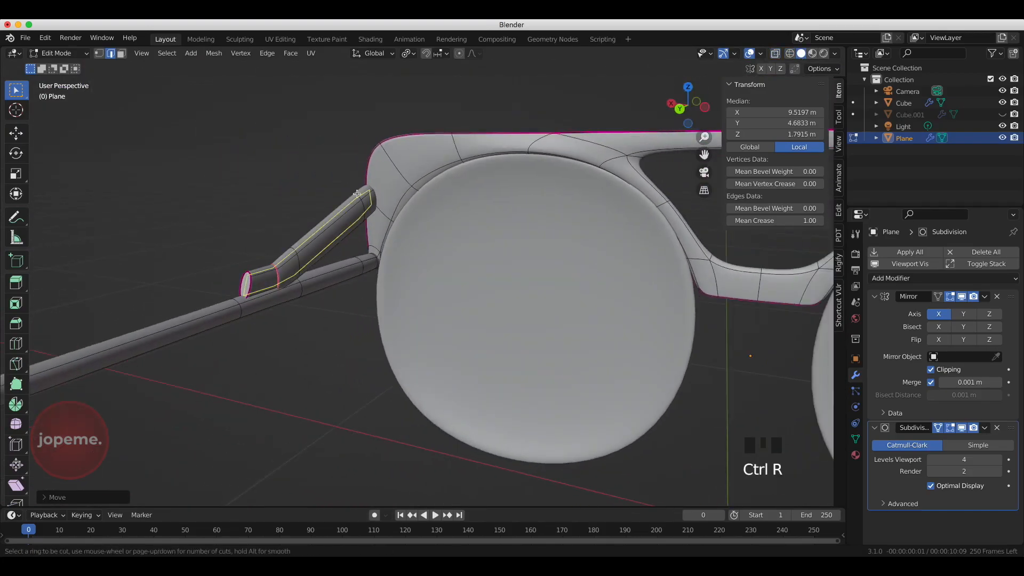
Add lengthwise loop cuts along the brace and slide them close to its long edges.
left_click(379, 208)
middle_click_drag(380, 208, 272, 302)
left_click(215, 287)
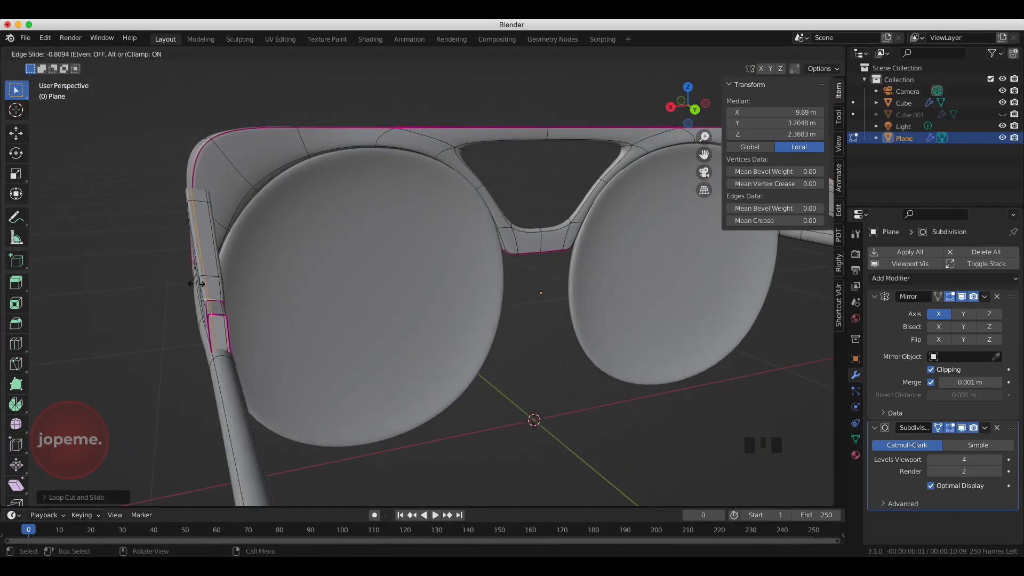
left_click(203, 285)
left_click_drag(683, 108, 845, 100)
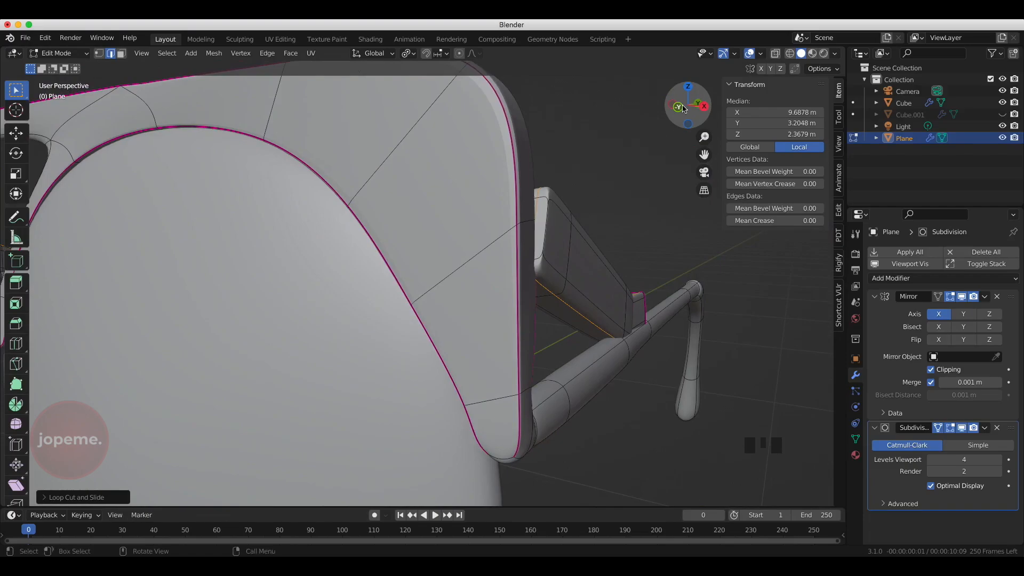
Select all faces of the brace's front end and move them inward along X behind the rim.
left_click(775, 53)
left_click(122, 53)
scroll(512, 203, "down", 2)
left_click(564, 206)
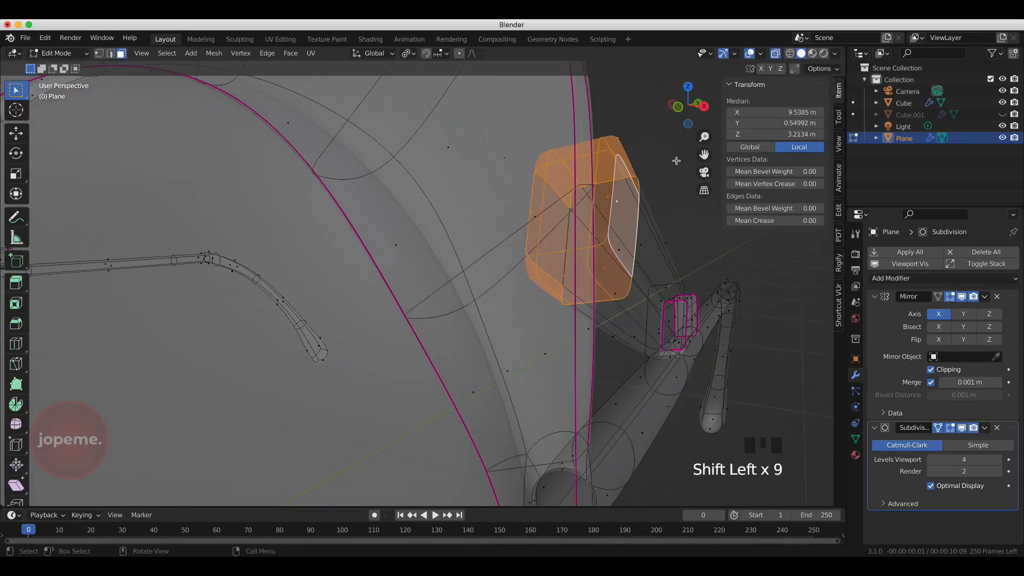
left_click(535, 217, "shift")
key("g")
key("x")
left_click(611, 258)
left_click(776, 53)
left_click_drag(689, 106, 536, 103)
left_click(776, 53)
scroll(108, 159, "up", 3)
Rotate the brace's front end in the right side view to follow the back of the rim.
left_click(108, 159)
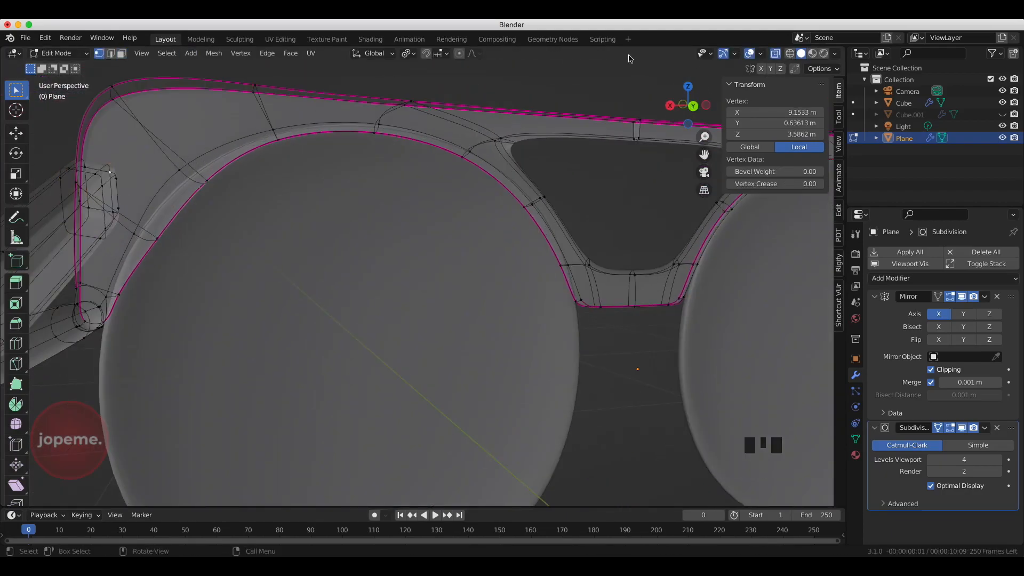
left_click_drag(684, 104, 832, 103)
scroll(386, 231, "down", 4)
key("ctrl+KP_Add")
key("ctrl+KP_Subtract")
key("Tab")
left_click_drag(688, 106, 637, 104)
key("KP_3")
key("Tab")
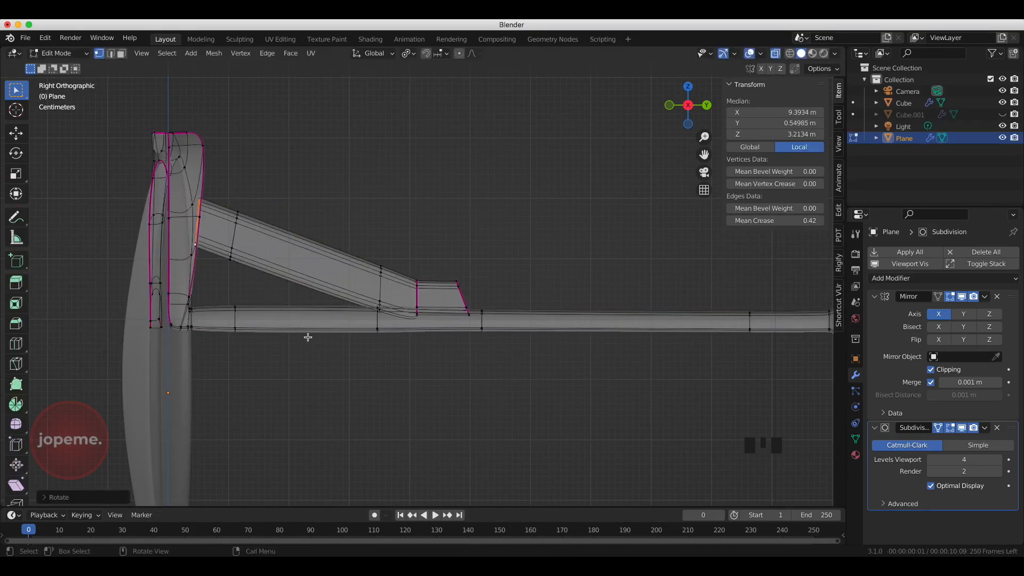
key("Tab")
scroll(427, 274, "down", 3)
left_click(529, 230)
Move the top edges of the brace's rear end down and slightly forward in the side view, sloping them into the temple arm.
left_click(812, 53)
mouse_move(688, 105)
left_mouse_down()
mouse_move(576, 109)
mouse_move(670, 107)
mouse_move(658, 109)
left_mouse_up()
key("Tab")
scroll(242, 242, "up", 8)
left_click(776, 58)
left_click(110, 53)
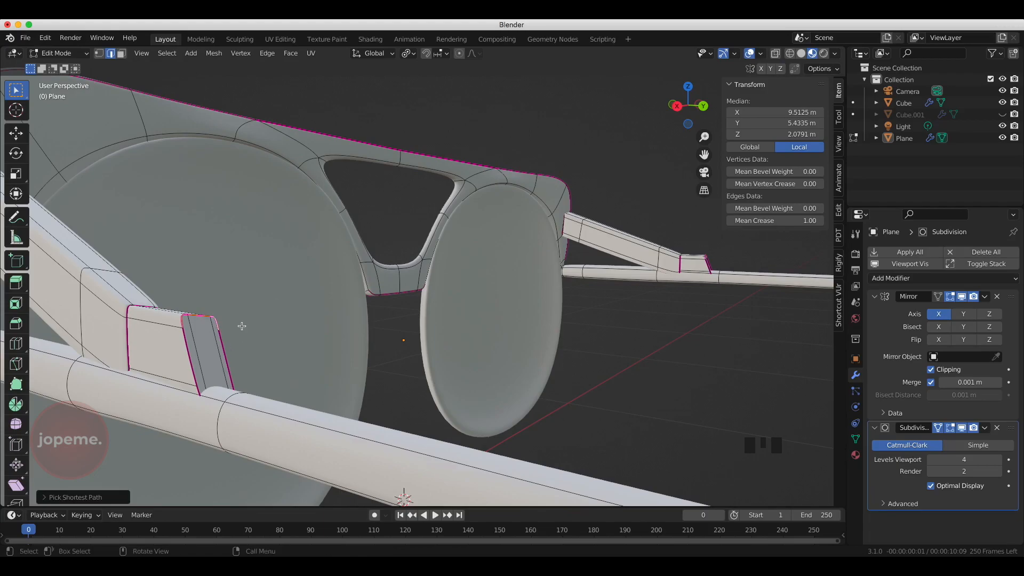
key("KP_3")
key("g")
left_click(479, 365)
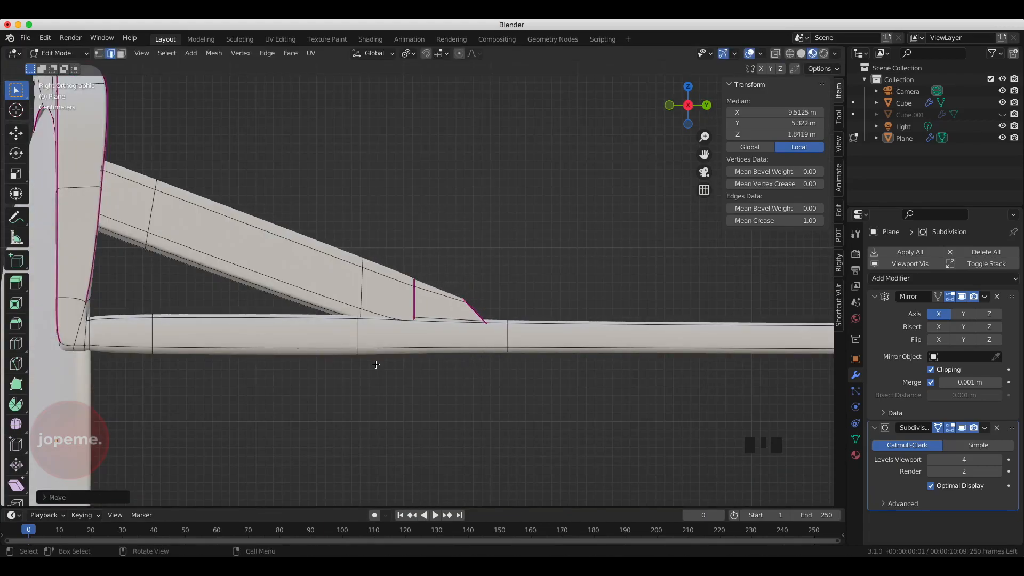
Add a plane beneath the glasses and scale it to about 13.3 as a ground.
key("Tab")
scroll(427, 261, "down", 5)
left_click_drag(688, 105, 725, 111)
key("shift+a")
mouse_move(118, 310)
left_click(190, 309)
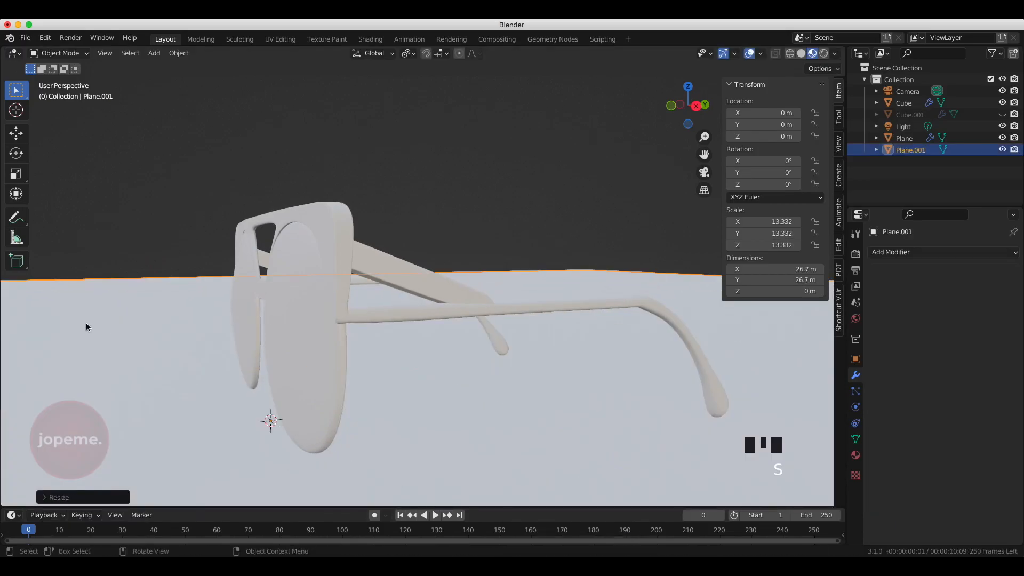
Extrude the ground plane's back edges upward along Z to form backdrop walls.
key("Tab")
left_click(529, 263, "shift")
key("e")
key("z")
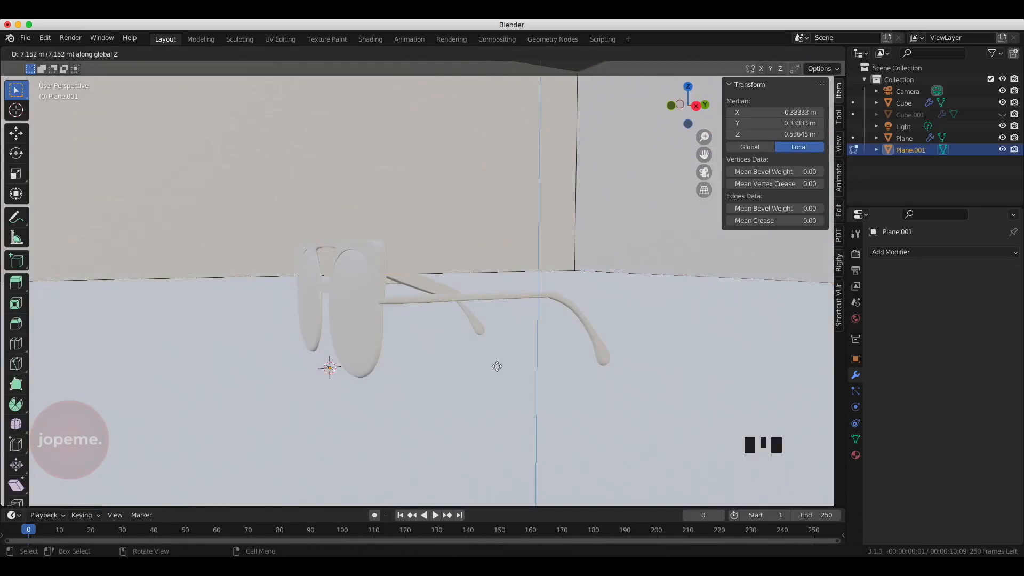
key("Tab")
Give the frame a new material with a golden orange base colour and metallic set to 1.000.
scroll(640, 218, "down", 3)
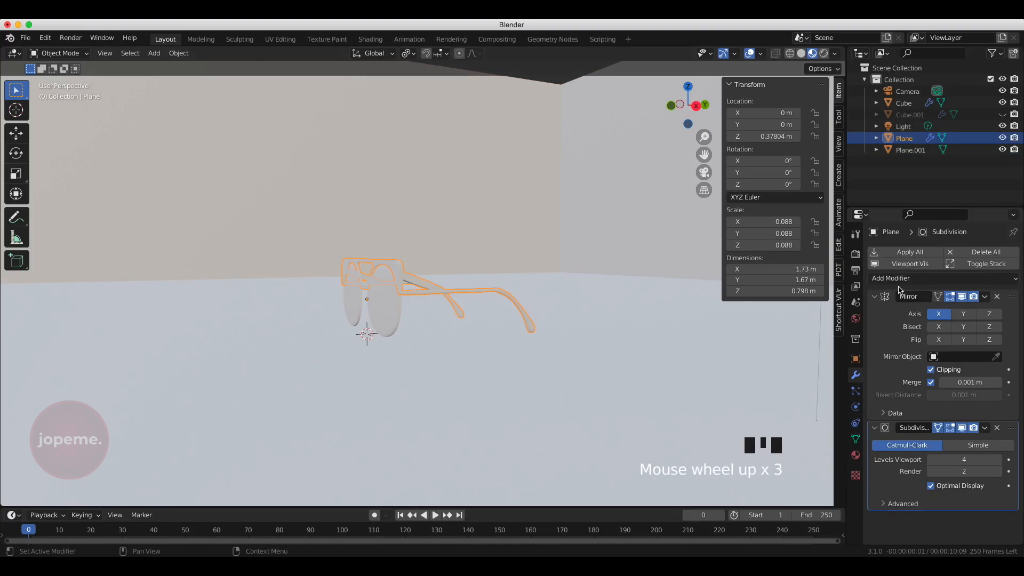
left_click(855, 454)
left_click(965, 422)
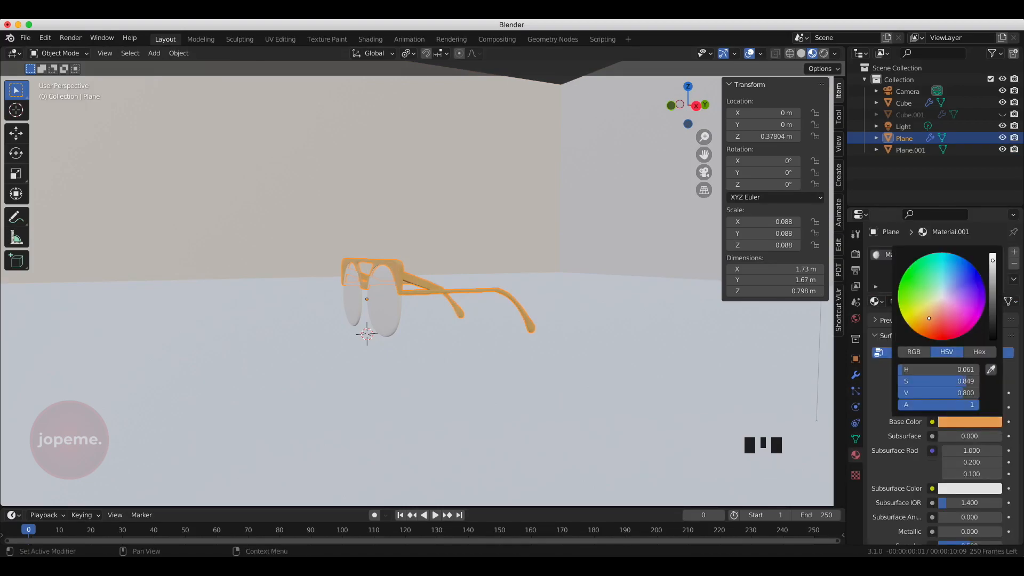
left_click(874, 320)
scroll(910, 509, "down", 5)
left_click_drag(943, 527, 986, 527)
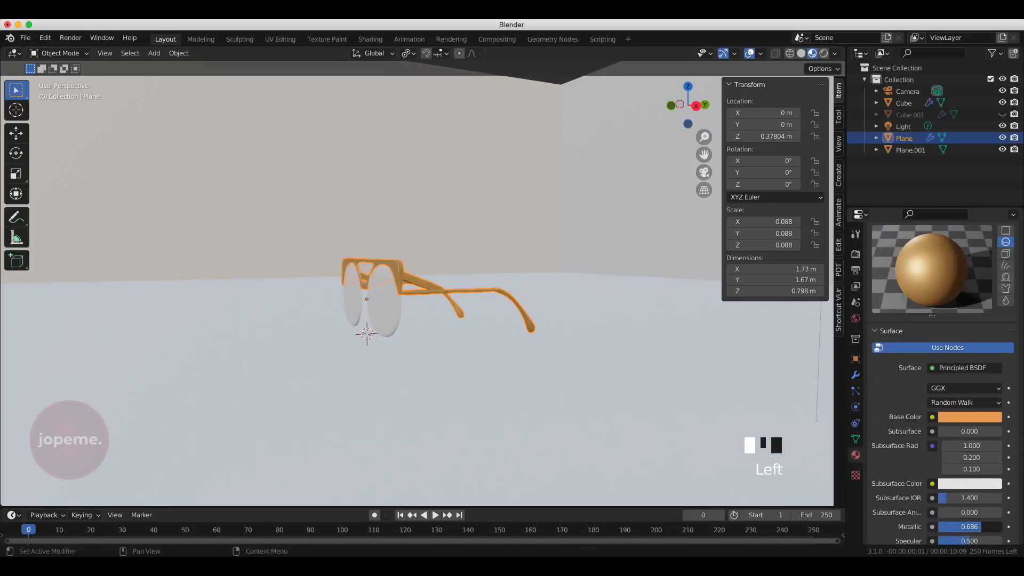
left_click(956, 422)
left_click(947, 417)
scroll(510, 312, "up", 3)
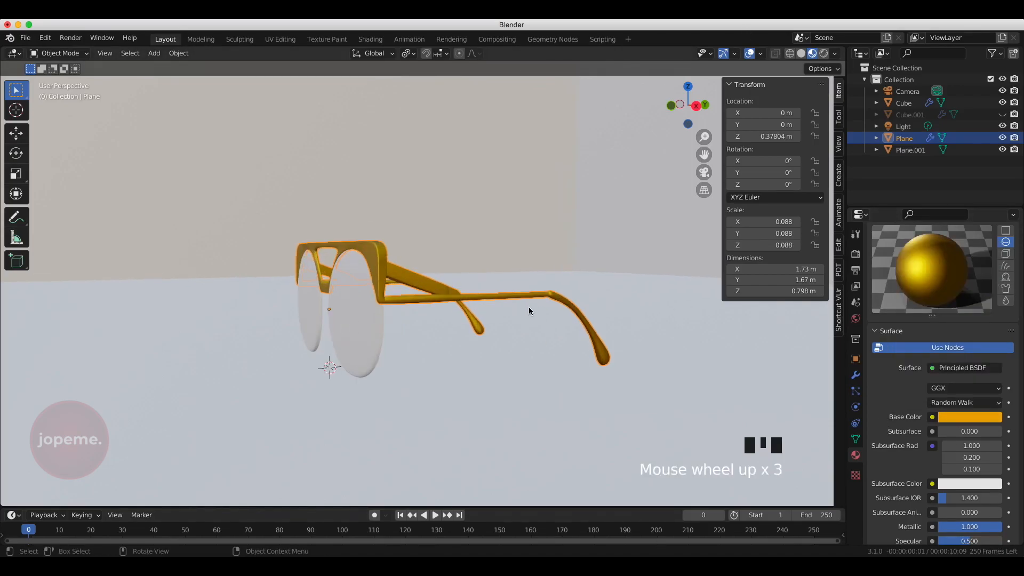
Select the face loops of the temple arm's curved ear tip, from the bend to the end.
key("Tab")
scroll(511, 312, "up", 2)
left_click(664, 295)
left_click(623, 309, "alt")
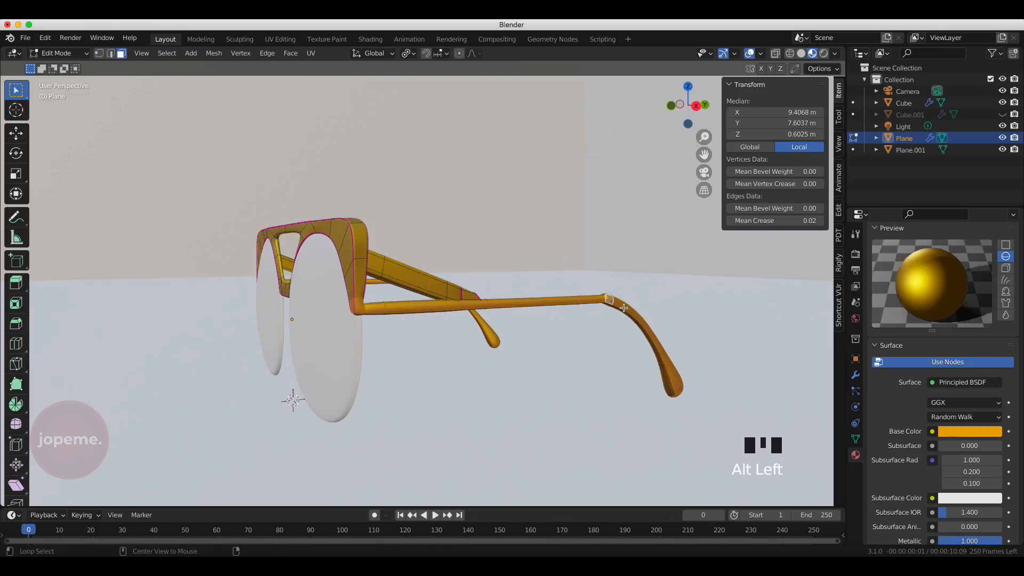
left_click(621, 320, "alt+shift")
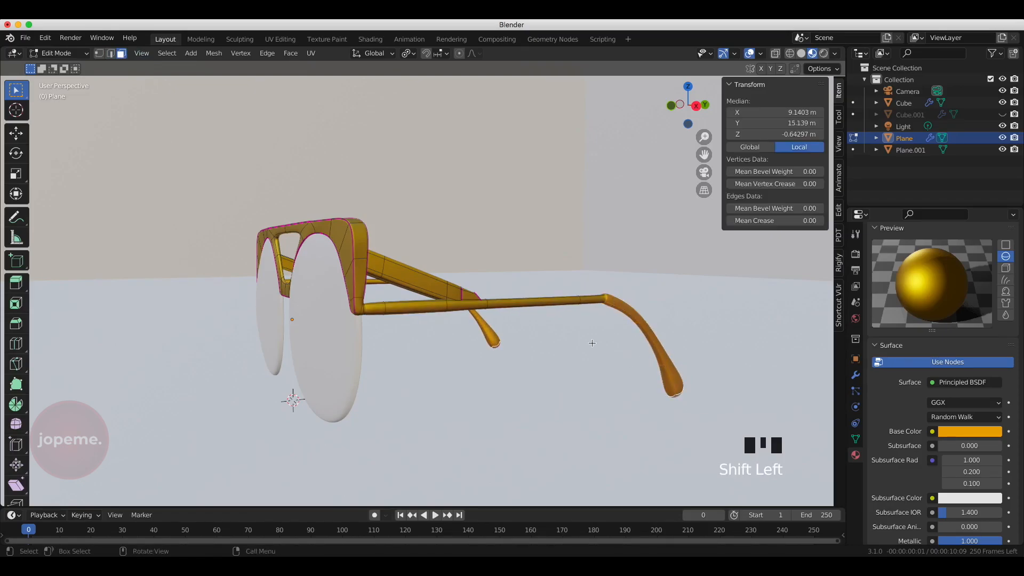
scroll(620, 349, "up", 3)
left_click_drag(704, 155, 490, 100)
scroll(918, 315, "up", 5)
Add a second material slot with a very dark brown base colour and assign it to the selected ear tip.
left_click(1012, 254)
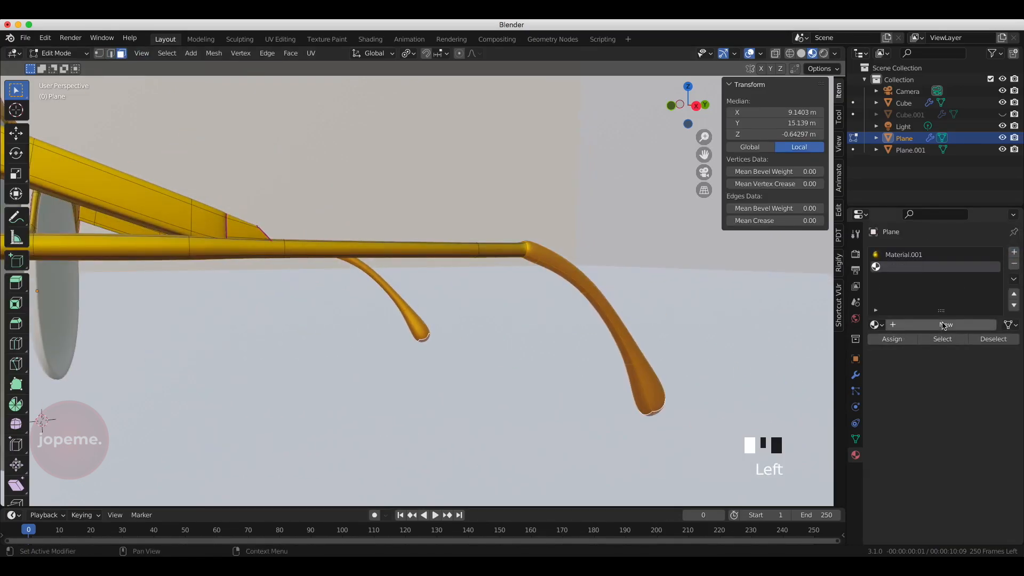
left_click(944, 326)
scroll(939, 469, "down", 3)
left_click(970, 497)
left_click(924, 403)
left_click_drag(992, 335, 992, 404)
key("Tab")
scroll(684, 416, "down", 4)
Select the frame's gold material slot and set its base colour to hue 0.052 with saturation and value at 1.000.
left_click_drag(688, 105, 768, 106)
scroll(893, 314, "up", 4)
left_click(892, 256)
scroll(892, 496, "down", 2)
left_click(955, 504)
left_click_drag(913, 409, 917, 411)
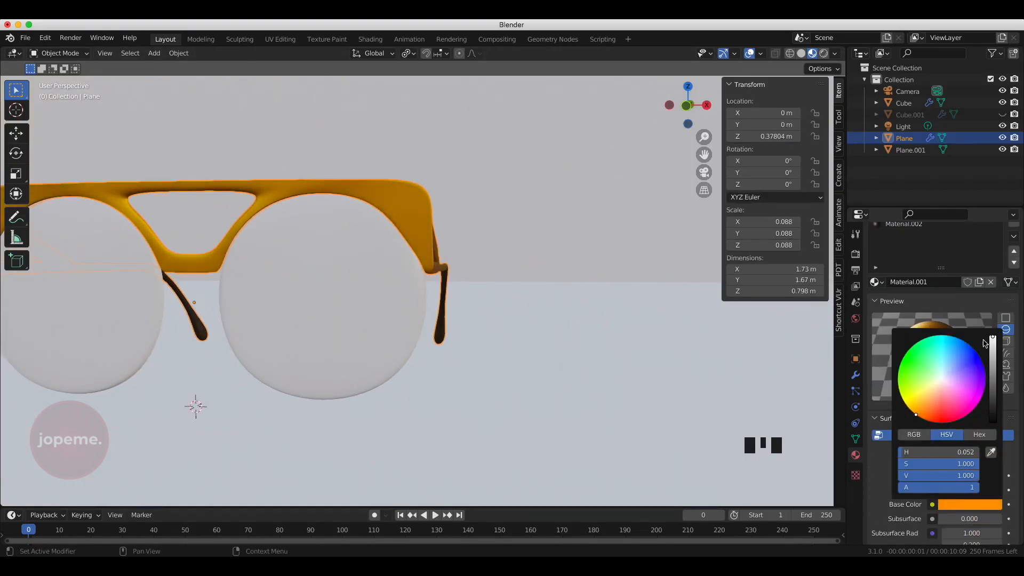
Change the frame material to a glossy shader with roughness 0.145 and a light orange colour (H 0.074, S 0.785, V 1.000).
scroll(938, 421, "down", 2)
scroll(939, 421, "up", 1)
left_click(958, 368)
left_click(880, 153)
left_click_drag(960, 422, 948, 420)
left_click(970, 405)
left_click(931, 297)
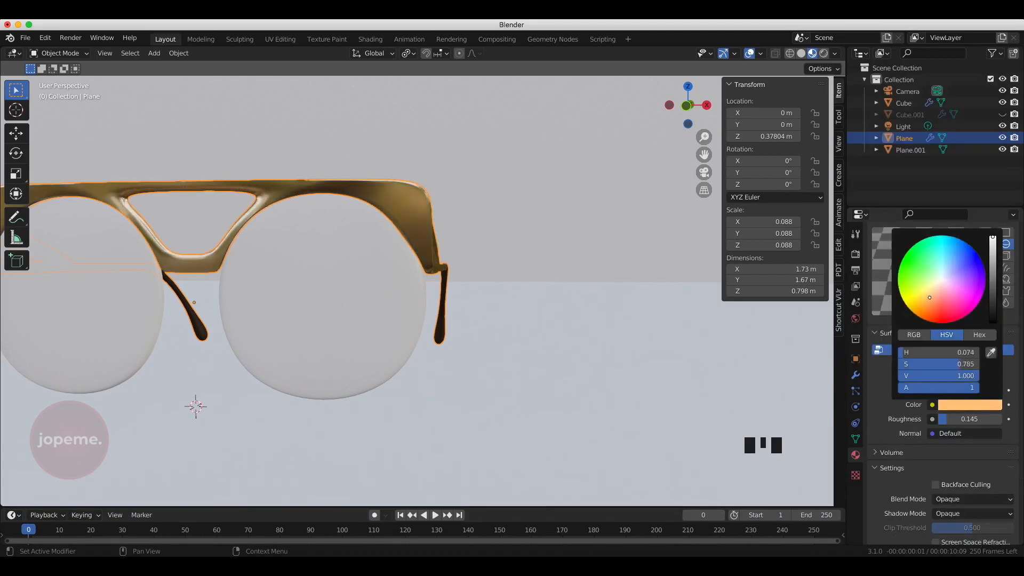
Select the lenses and change their material's surface to Glass BSDF.
middle_click_drag(203, 384, 320, 373)
scroll(325, 370, "up", 1)
scroll(344, 351, "down", 2)
left_click(344, 351)
left_click(969, 395)
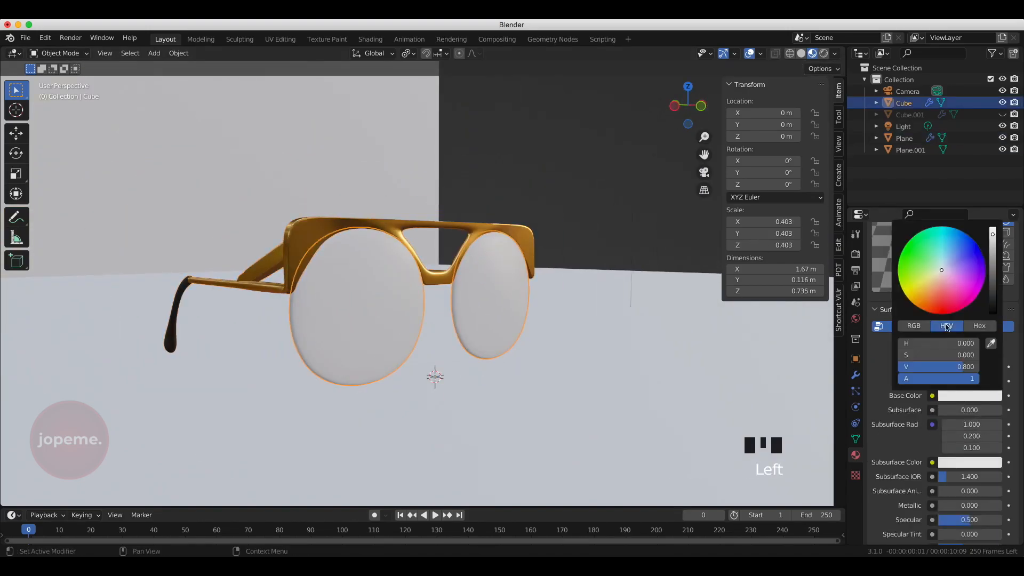
left_click(962, 347)
left_click(860, 133)
Set the lens glass colour to a dark reddish orange and reduce its roughness.
left_click(960, 381)
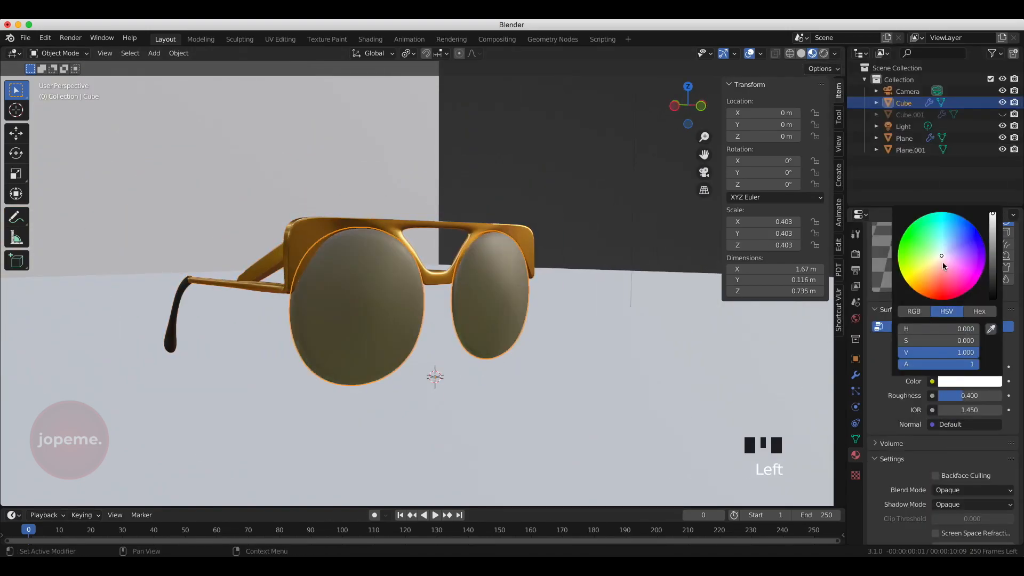
left_click_drag(935, 278, 932, 284)
left_click_drag(992, 227, 993, 244)
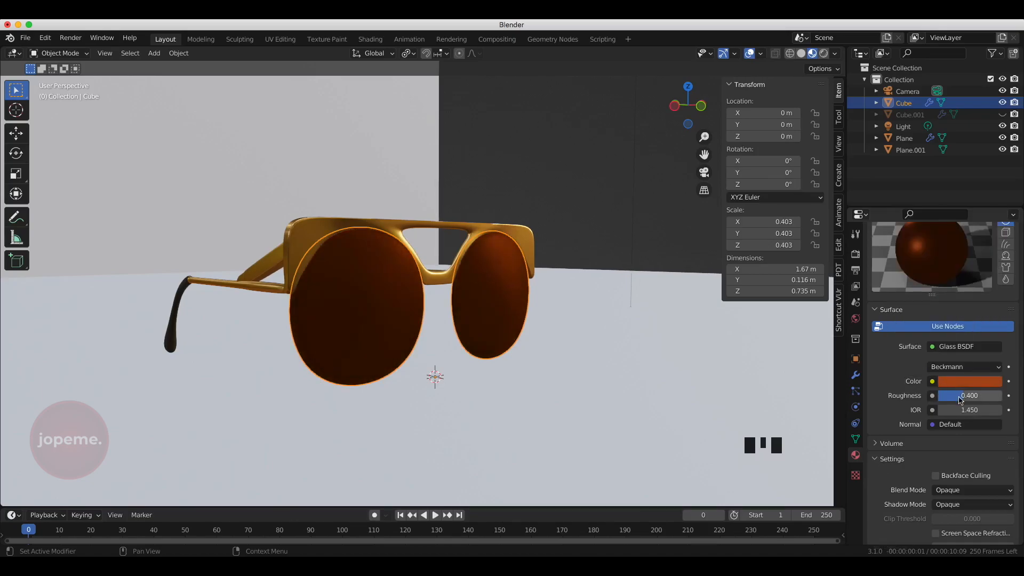
left_click_drag(963, 396, 944, 397)
Switch to rendered shading and load beach sky.hdr as the world's Environment Texture.
left_click(824, 53)
mouse_move(602, 288)
middle_mouse_down()
mouse_move(475, 291)
mouse_move(507, 285)
middle_mouse_up()
left_click(855, 318)
left_click(932, 323)
left_click(709, 382)
left_click(983, 343)
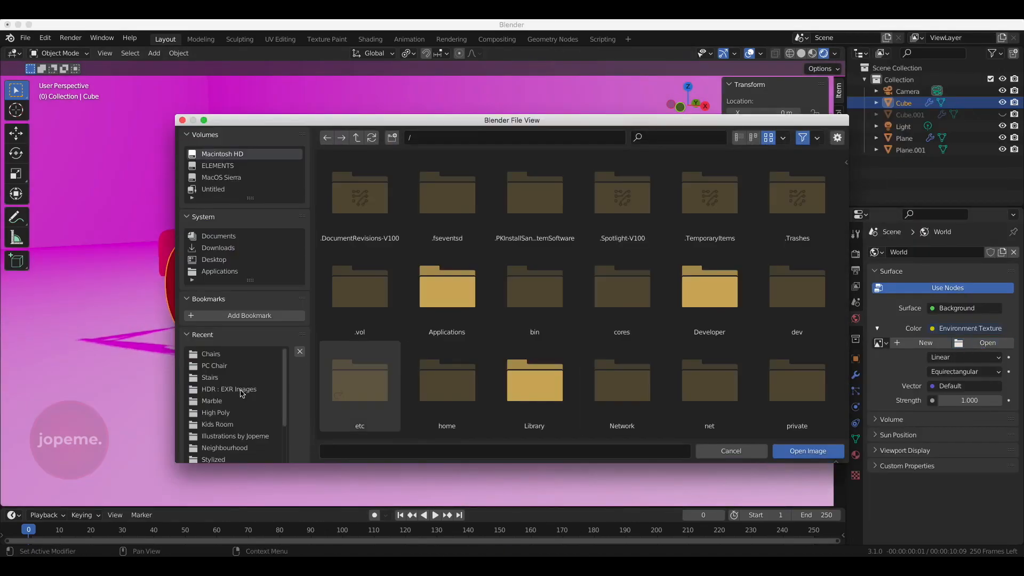
left_click(261, 389)
double_click(360, 195)
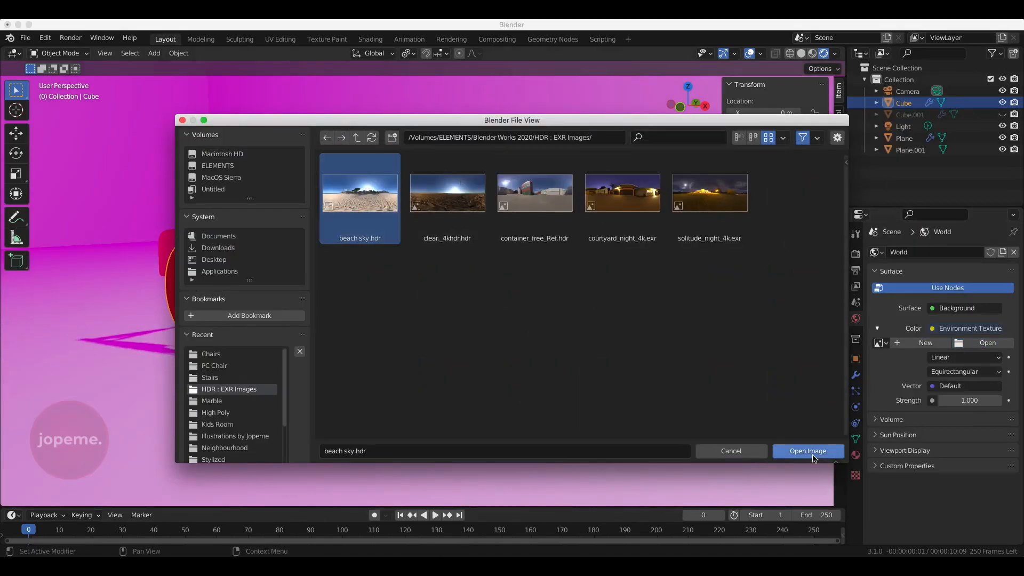
scroll(553, 478, "down", 2)
Hide the backdrop plane, then add a new ground plane and scale it to about 4.2.
left_click(1002, 150)
key("shift+a")
mouse_move(240, 322)
left_click(347, 319)
key("s")
left_click(664, 165)
mouse_move(685, 113)
left_mouse_down()
mouse_move(763, 104)
mouse_move(686, 101)
left_mouse_up()
Set the render engine to Cycles.
left_click(855, 254)
left_click(952, 255)
left_click(965, 291)
left_click(951, 382)
left_click_drag(687, 106, 749, 107)
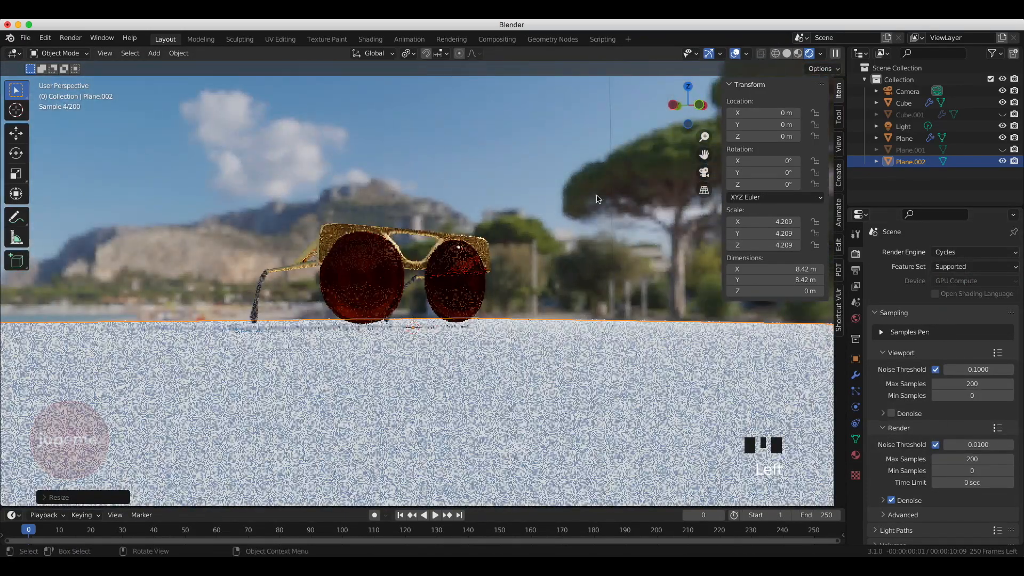
Select the frame and crease the front edge loop around the bridge opening.
left_click(454, 269)
scroll(536, 320, "up", 4)
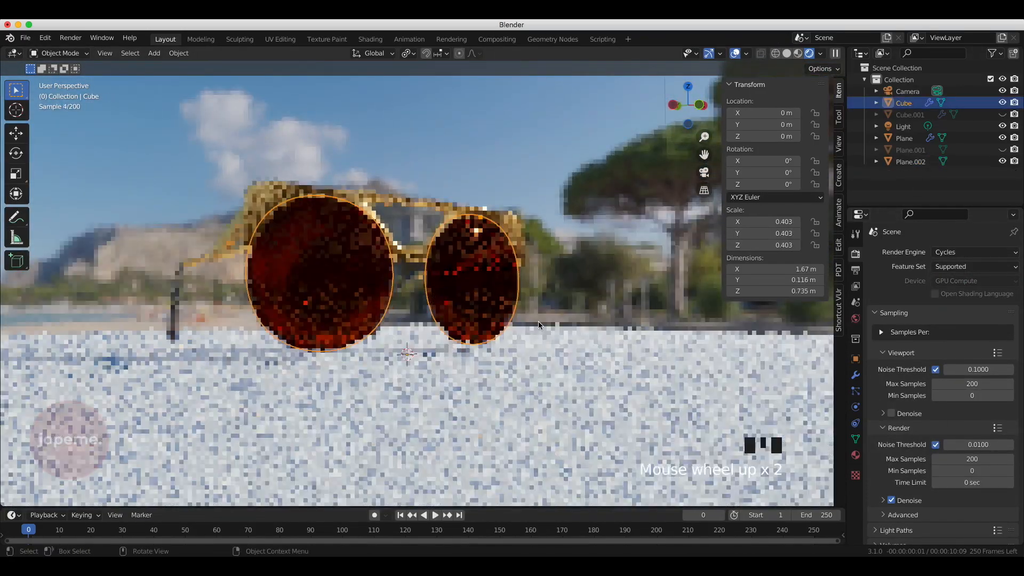
left_click(798, 53)
scroll(364, 230, "up", 3)
left_click(634, 126)
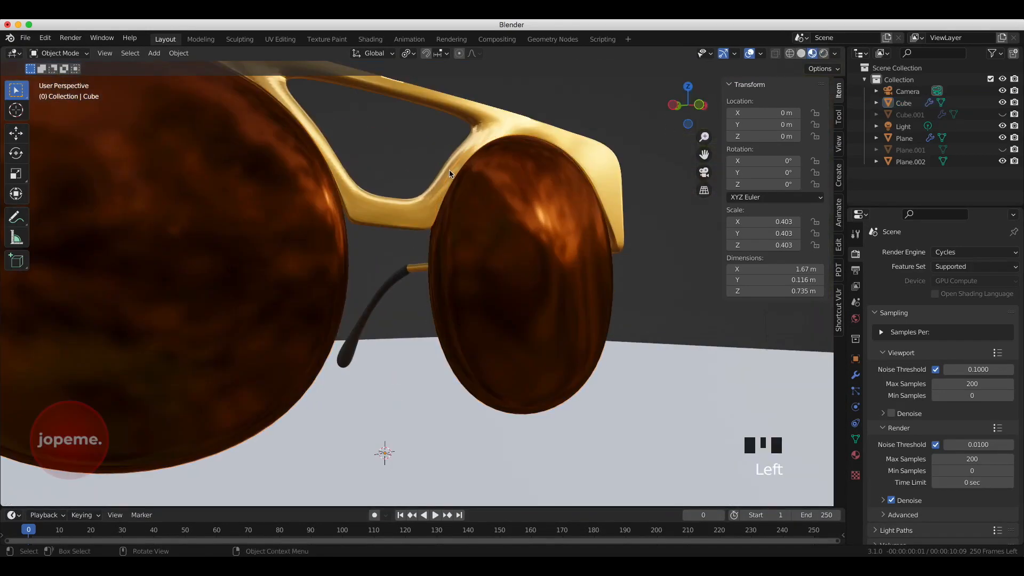
left_click(523, 122)
key("Tab")
left_click(801, 54)
left_click_drag(711, 87, 117, 62)
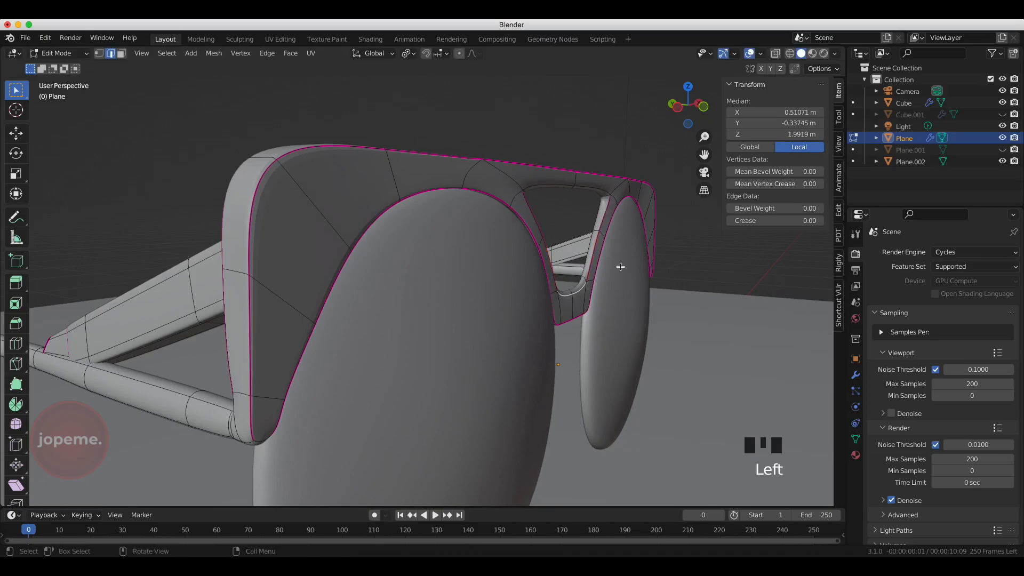
key("shift+e")
left_click(688, 107)
Crease the rear edge loop around the bridge opening and leave Edit Mode.
left_click_drag(688, 107, 818, 107)
left_click(627, 234, "alt")
left_click_drag(704, 155, 525, 181)
left_click(572, 226, "shift")
key("shift+e")
left_click(376, 253)
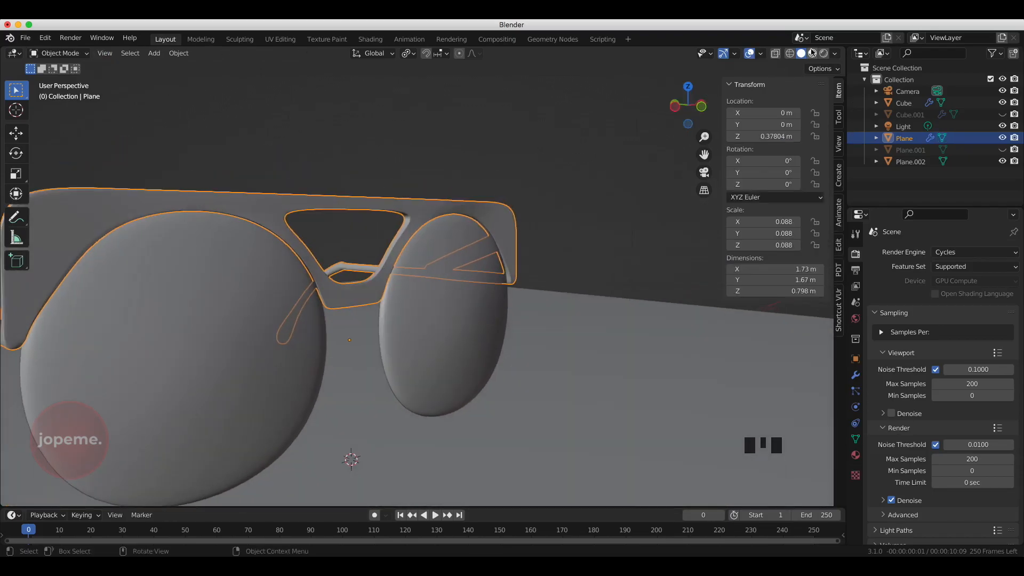
Switch to rendered shading and lower the lenses and frame together along Z by about 0.018 m toward the ground plane.
key("z")
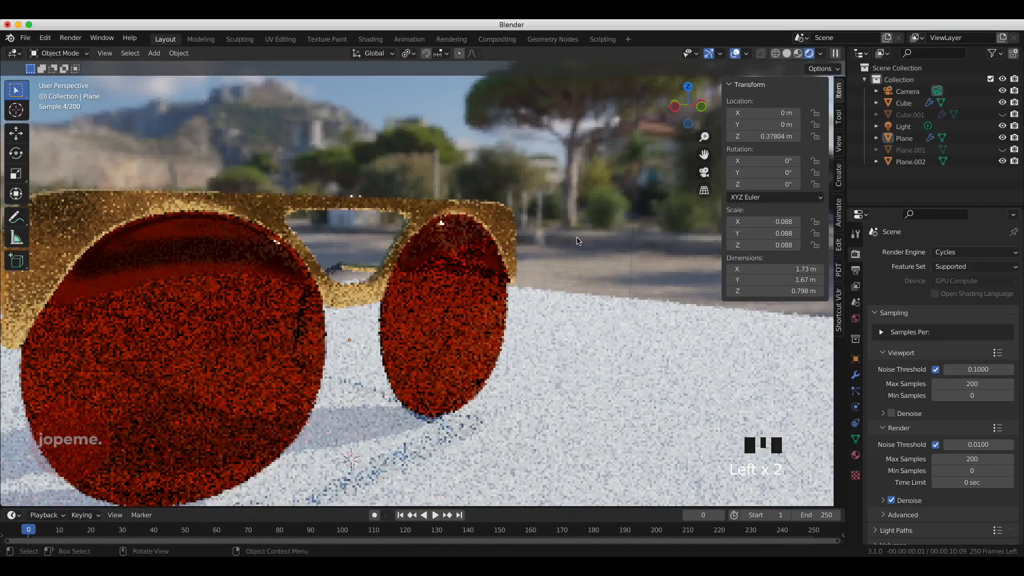
scroll(492, 371, "down", 5)
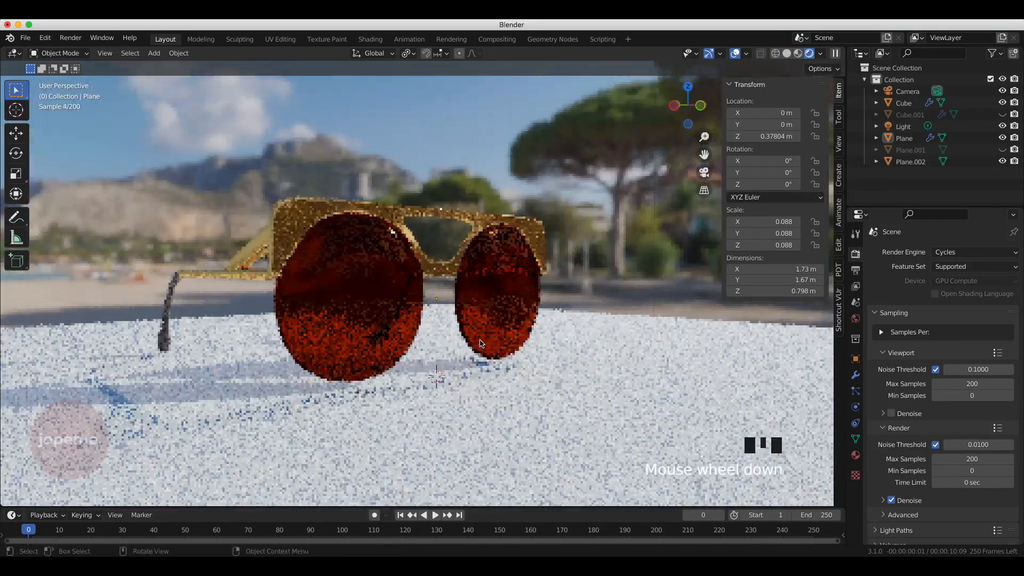
left_click(534, 241, "shift")
key("g")
key("z")
left_click(611, 344)
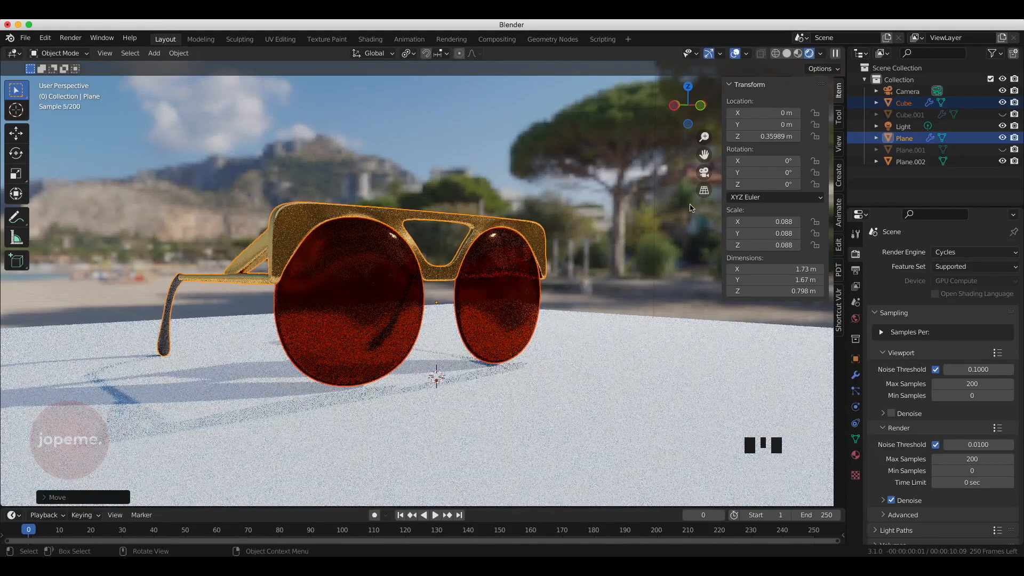
Lower the lens glass material's roughness to about 0.045.
left_click(522, 409)
left_click(855, 455)
left_click_drag(973, 402, 933, 401)
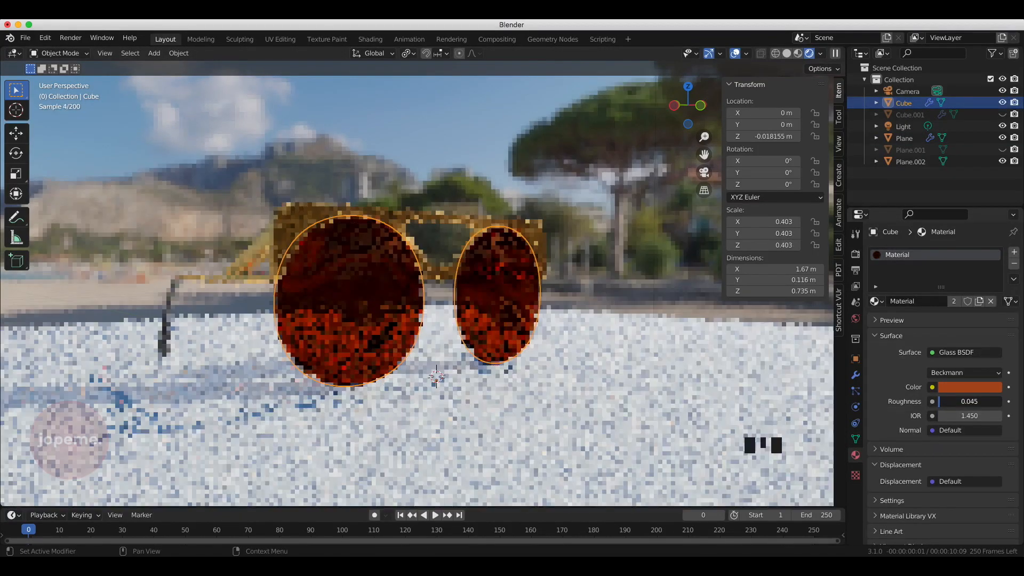
left_click(657, 290)
Select the camera, look through it and switch the viewport to Material Preview with its transform values shown.
key("n")
left_click(908, 91)
key("KP_0")
scroll(636, 203, "up", 2)
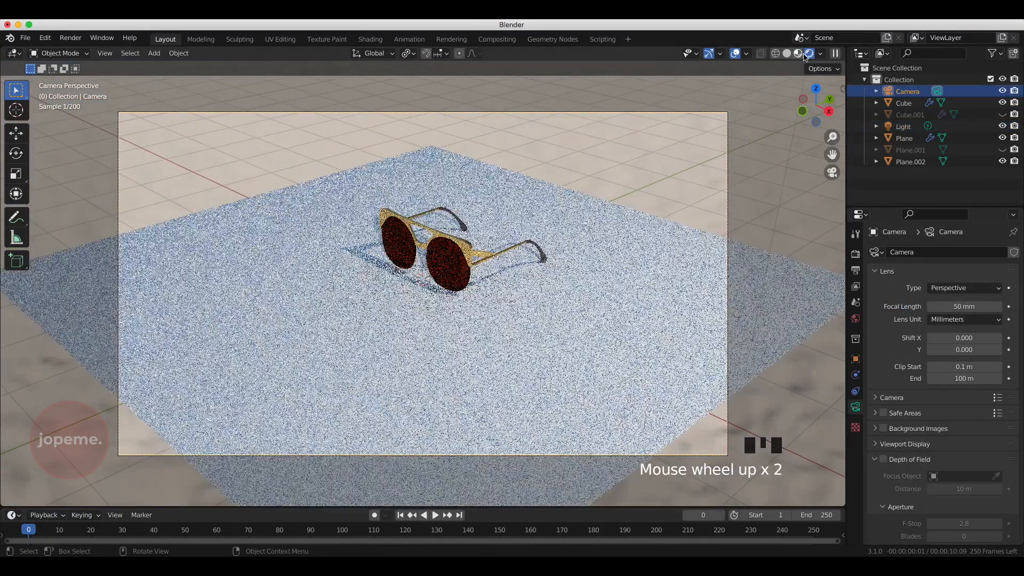
left_click(797, 53)
key("n")
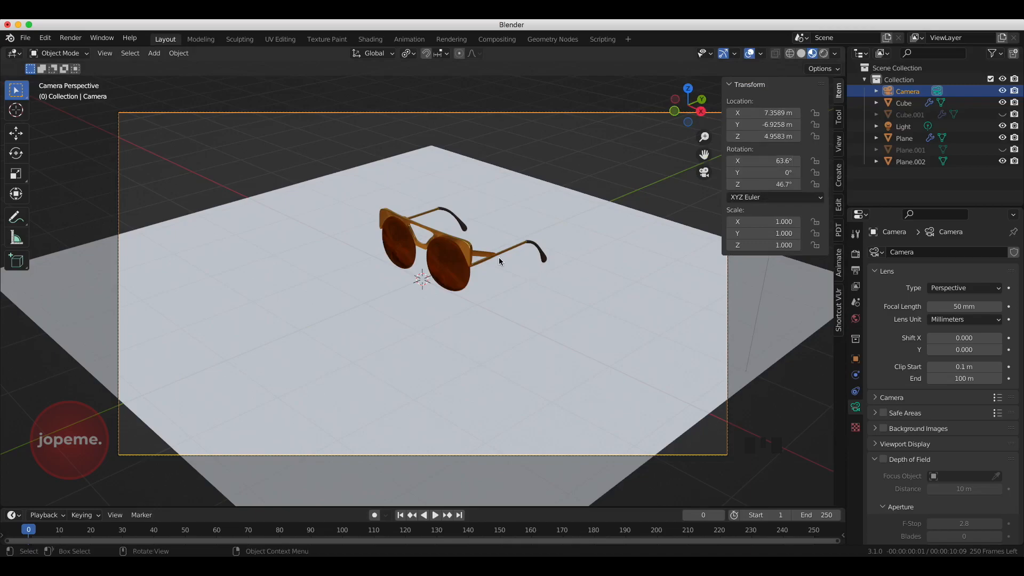
Clear the camera's location and set its rotation to 0° on all axes.
key("alt+g")
scroll(536, 264, "down", 13)
left_click(778, 163)
type("0")
key("Return")
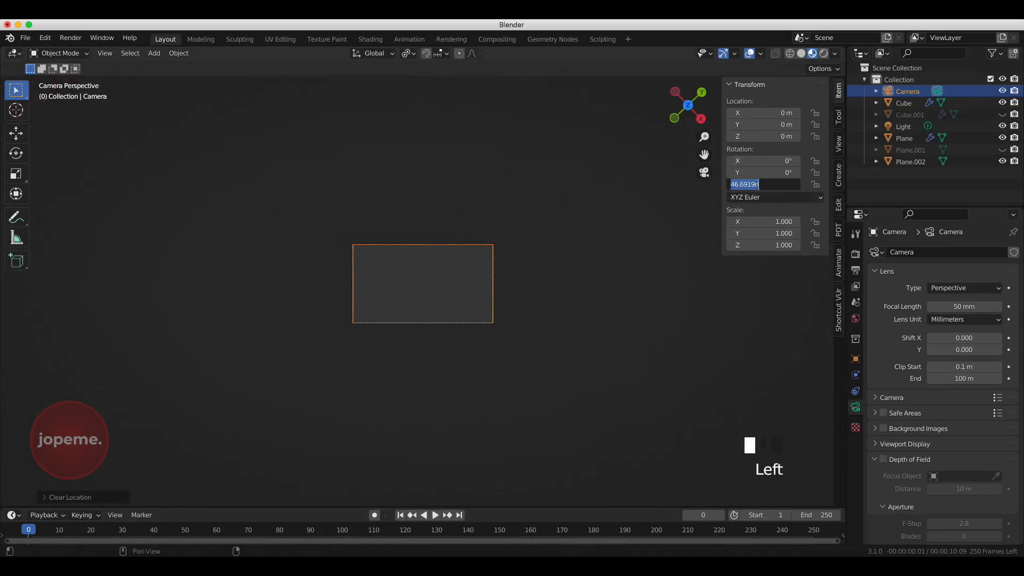
scroll(531, 217, "down", 4)
Stand the camera upright with X rotation 90° and Y rotation 0°, moving it back along Y and up along Z to face the glasses.
left_click(762, 161)
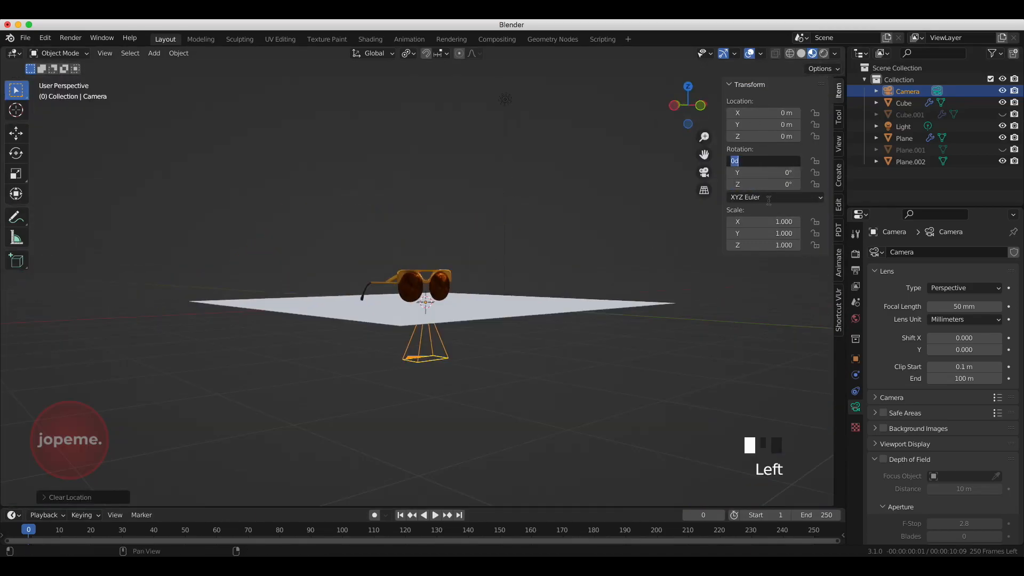
key("KP_0")
scroll(503, 270, "down", 3)
left_click_drag(763, 125, 725, 125)
left_click_drag(763, 137, 777, 136)
mouse_move(763, 173)
left_mouse_down()
mouse_move(744, 184)
mouse_move(753, 185)
left_mouse_up()
left_click(763, 173)
type("0")
key("Return")
mouse_move(762, 125)
left_mouse_down()
mouse_move(744, 124)
mouse_move(768, 125)
mouse_move(769, 137)
left_mouse_up()
Place the camera at about X -3.46 m, Y -3.45 m, Z 0.56 m and turn it about Z to about -40.8° toward the glasses.
key("KP_7")
key("g")
left_click(404, 373)
key("KP_0")
left_click_drag(763, 185, 768, 185)
key("KP_7")
key("g")
left_click(354, 304)
key("KP_0")
left_click_drag(763, 125, 744, 124)
Preview the glasses through the camera in rendered shading.
left_click(823, 54)
key("KP_0")
key("KP_0")
scroll(379, 367, "up", 8)
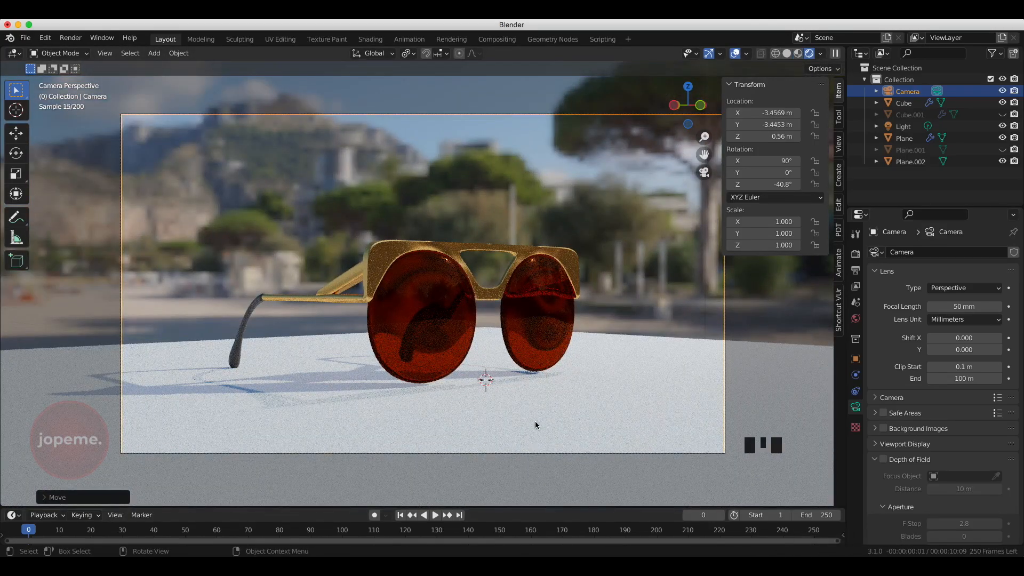
scroll(637, 220, "down", 3)
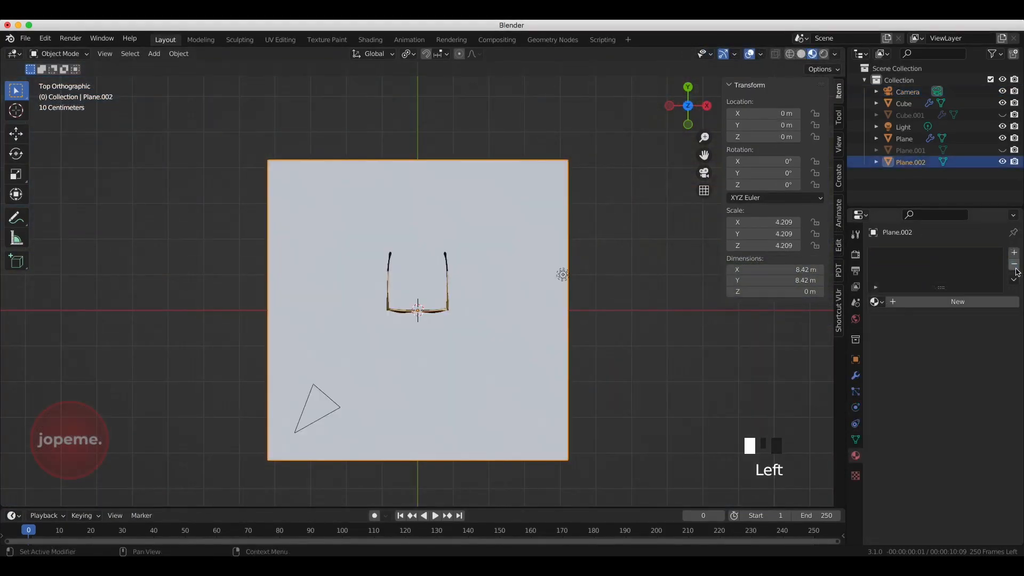
Drive the base colour of the ground plane's new material with an Image Texture.
scroll(938, 373, "down", 5)
left_click(932, 422)
left_click(692, 318)
Find the wood images in the Illustrations by Jopeme folder and load wooden texture.jpeg as the ground plane's base colour.
left_click(984, 436)
left_click(234, 436)
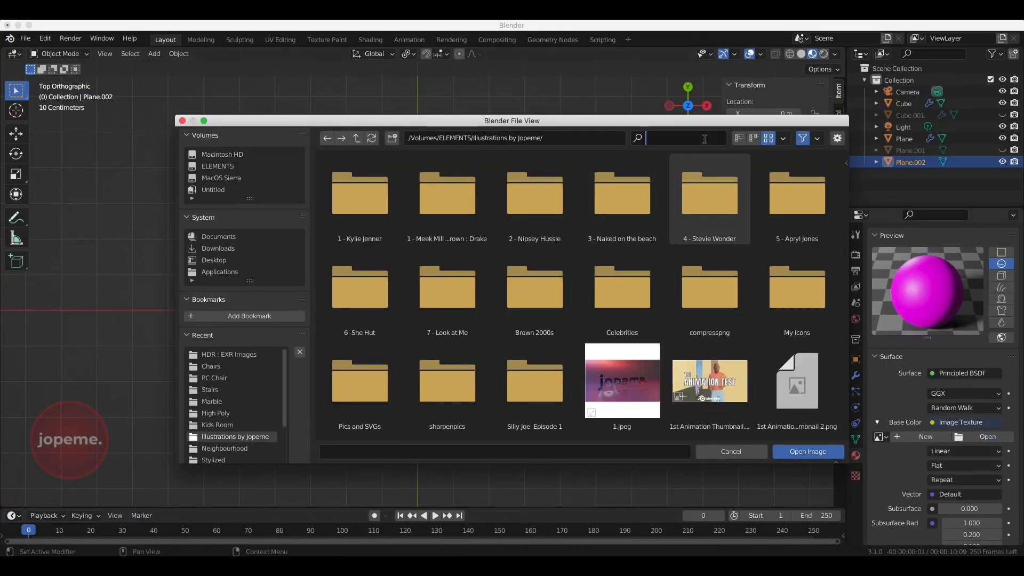
left_click(677, 138)
type("wood")
scroll(374, 374, "down", 2)
left_click(360, 384)
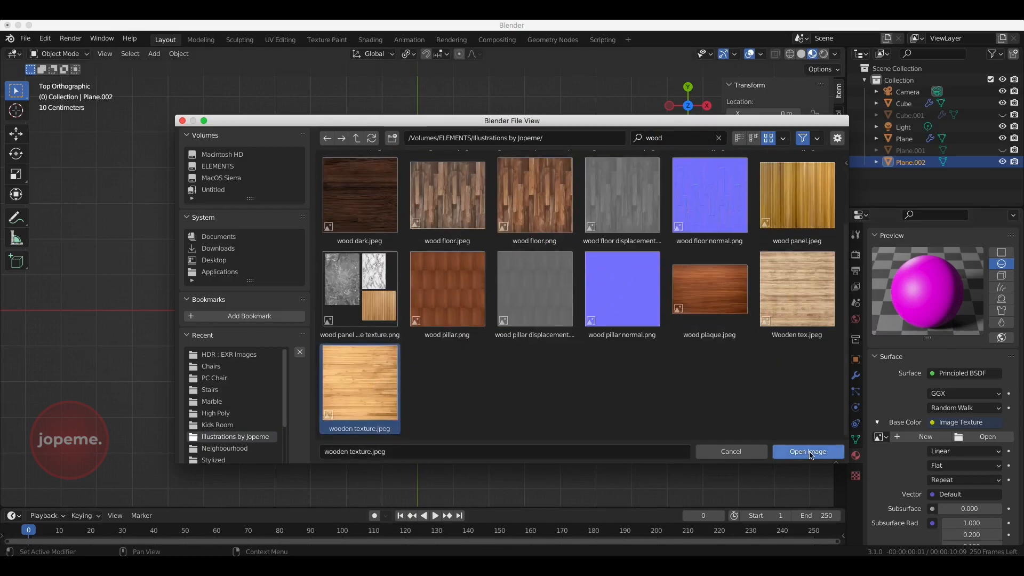
left_click(807, 451)
Open the Shading workspace and duplicate the ground material's wood image texture node below the original.
left_click(369, 40)
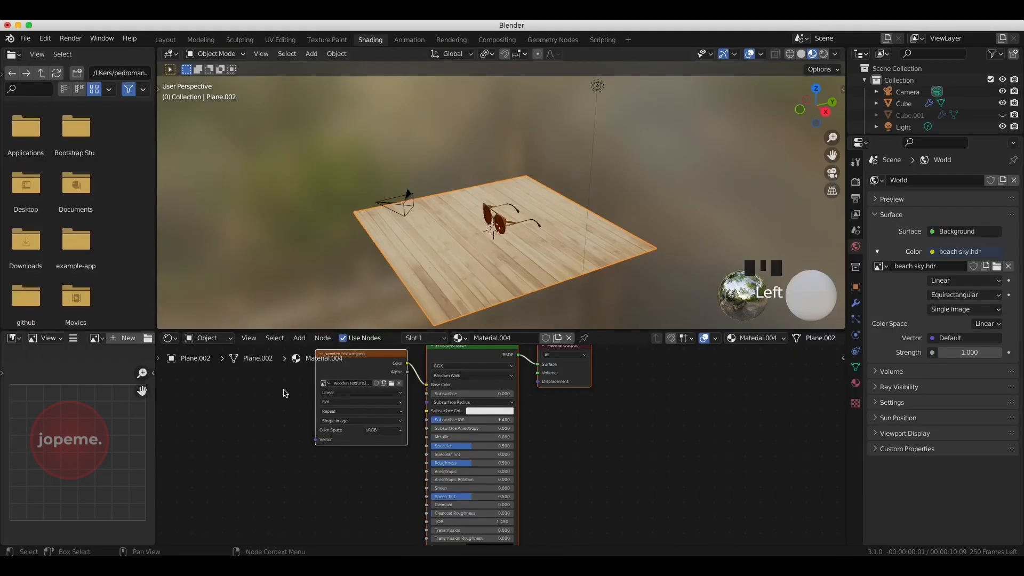
left_click_drag(388, 375, 331, 394)
key("shift+d")
left_click(372, 482)
Load light wood normal.png into the duplicated image texture node.
left_click(360, 423)
left_click(659, 140)
type("woode")
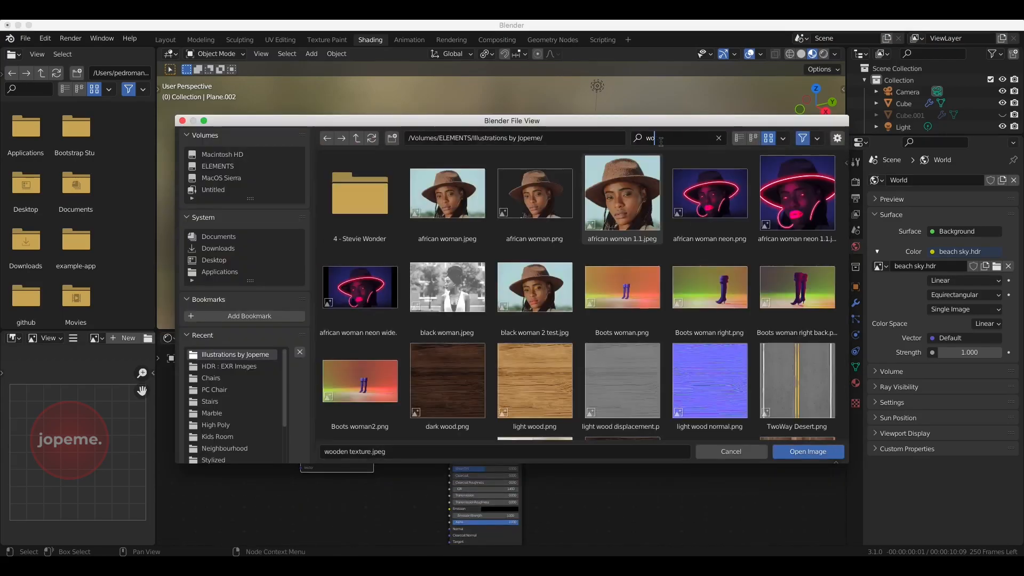
key("BackSpace")
key("BackSpace")
key("BackSpace")
key("BackSpace")
key("BackSpace")
type("normal")
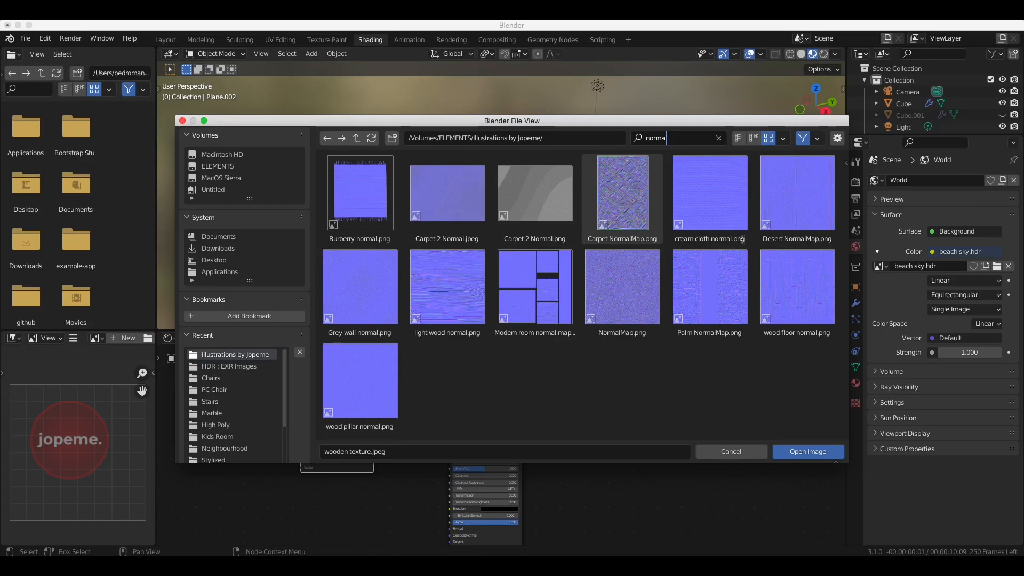
left_click(455, 305)
left_click(808, 451)
Replace the base colour image with light wood.png.
scroll(362, 474, "up", 5)
scroll(380, 423, "down", 8)
scroll(452, 381, "up", 5)
left_click(383, 430)
left_click(710, 140)
type("light")
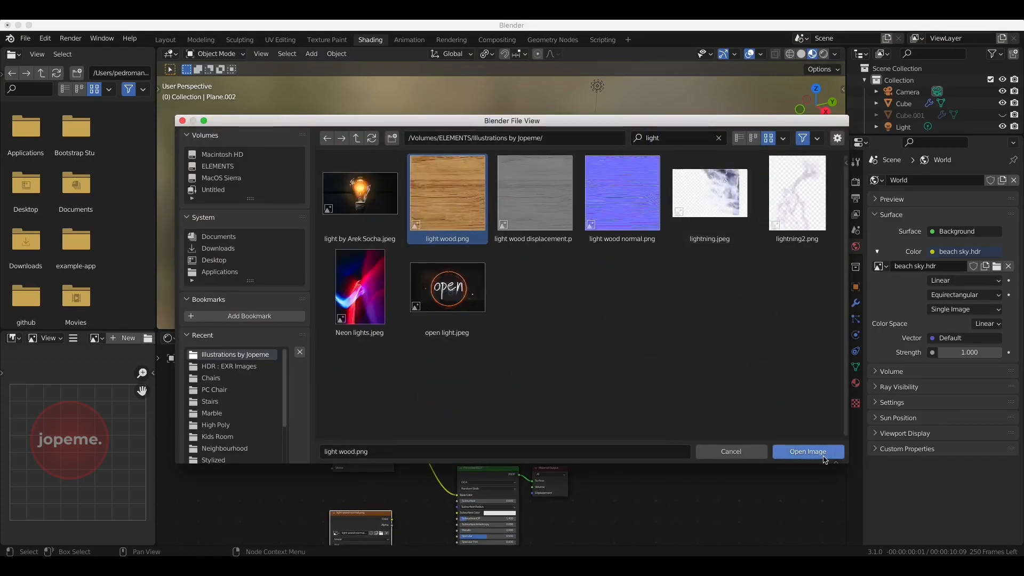
left_click(808, 451)
Set the normal image's colour space to Non-Color and connect its Color output to the Principled BSDF's Normal input.
scroll(393, 482, "up", 4)
mouse_move(267, 433)
left_mouse_down()
mouse_move(258, 432)
mouse_move(270, 443)
left_mouse_up()
left_click(280, 523)
left_click(283, 481)
scroll(629, 452, "down", 3)
scroll(631, 452, "down", 5, "shift")
left_click_drag(272, 350, 293, 457)
left_click_drag(355, 452, 440, 481)
left_click_drag(316, 443, 291, 443)
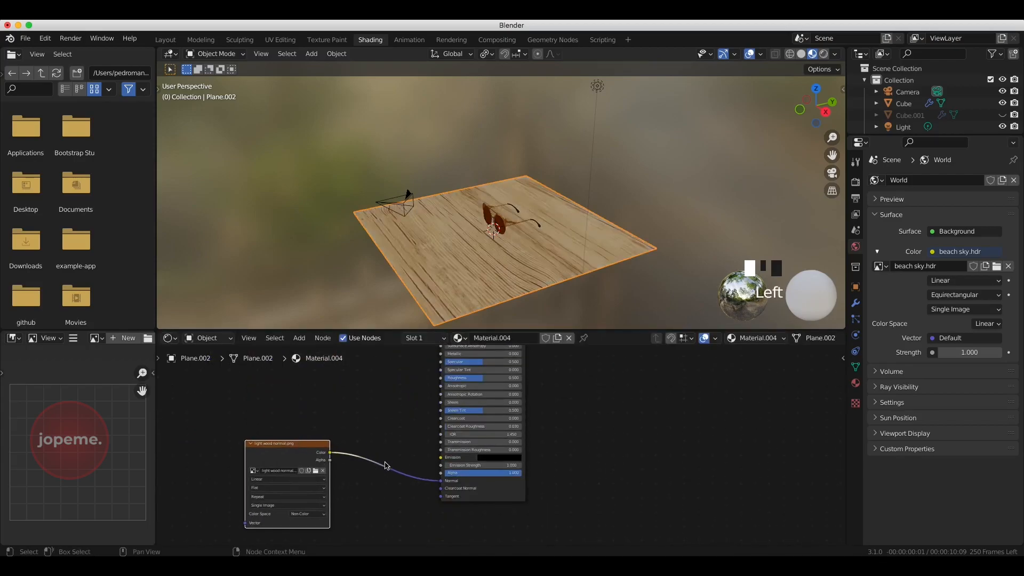
left_click_drag(816, 106, 927, 96)
scroll(511, 197, "up", 5)
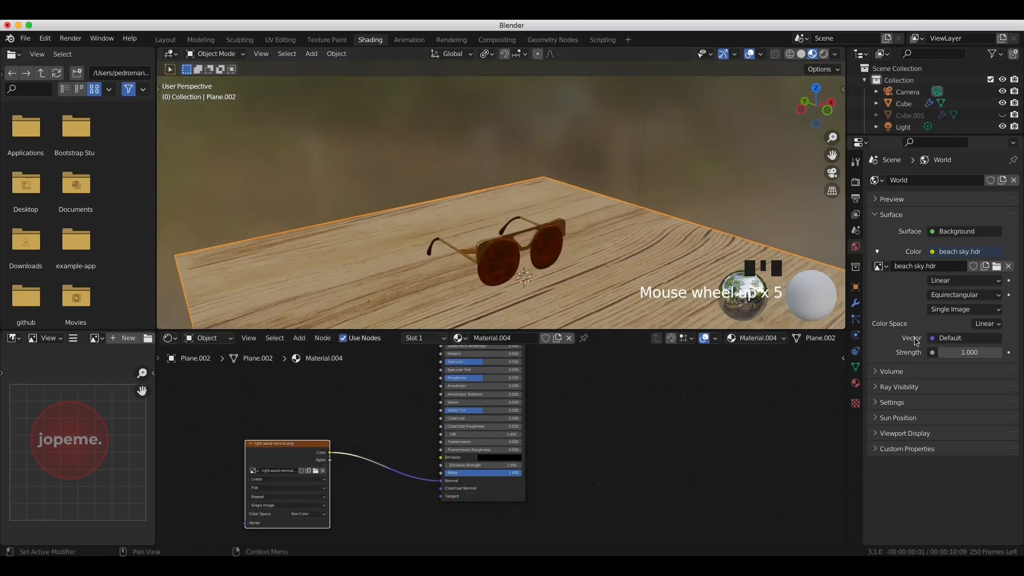
Try feeding a Normal Map node into the base colour texture's Vector input, and undo it.
left_click(855, 385)
left_click(966, 429)
left_click(854, 135)
left_click_drag(309, 443, 297, 442)
scroll(383, 464, "down", 6)
left_click_drag(408, 361, 389, 413)
scroll(393, 407, "up", 3)
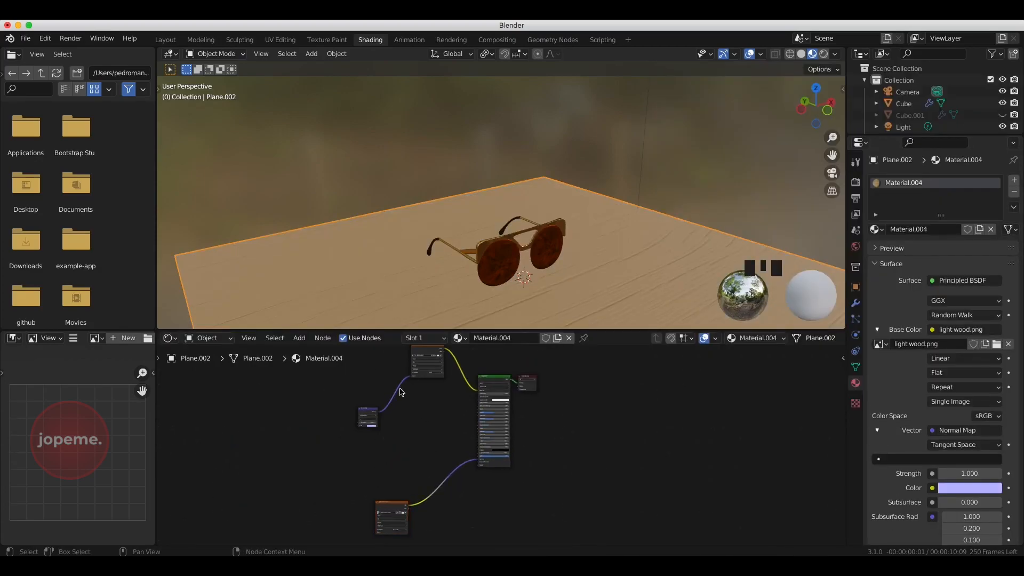
key("super+z")
key("super+z")
key("super+z")
key("super+z")
Insert a Normal Map node between the light wood normal texture and the Principled BSDF's Normal input.
left_click_drag(406, 528, 413, 497)
scroll(475, 478, "up", 3)
scroll(477, 318, "up", 3)
scroll(477, 318, "down", 1)
scroll(533, 394, "up", 4)
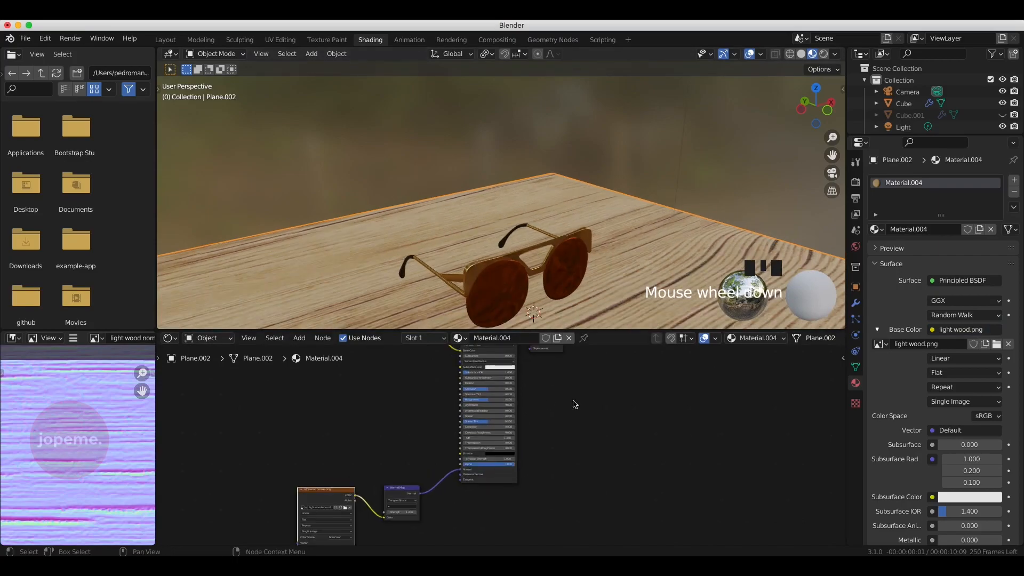
Examine the ground material's shader settings and its node connections.
left_click_drag(844, 453, 845, 384)
scroll(369, 473, "up", 4)
scroll(918, 460, "down", 12)
scroll(918, 460, "down", 1)
scroll(297, 482, "down", 4)
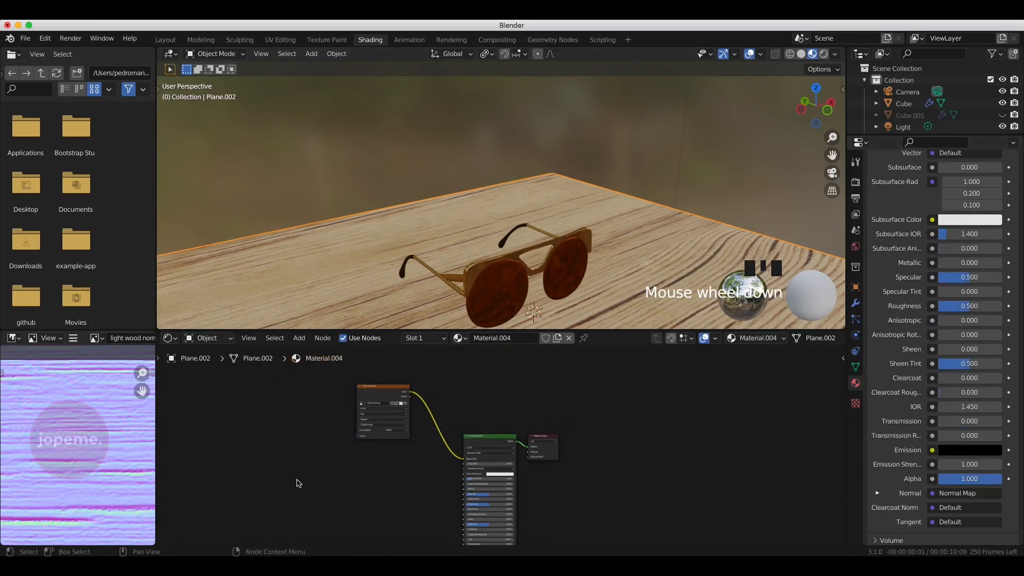
middle_click_drag(297, 482, 304, 405)
scroll(306, 405, "up", 6)
scroll(416, 421, "down", 4)
scroll(480, 424, "down", 1)
scroll(613, 413, "up", 1)
scroll(648, 406, "down", 4)
middle_click_drag(647, 389, 647, 542)
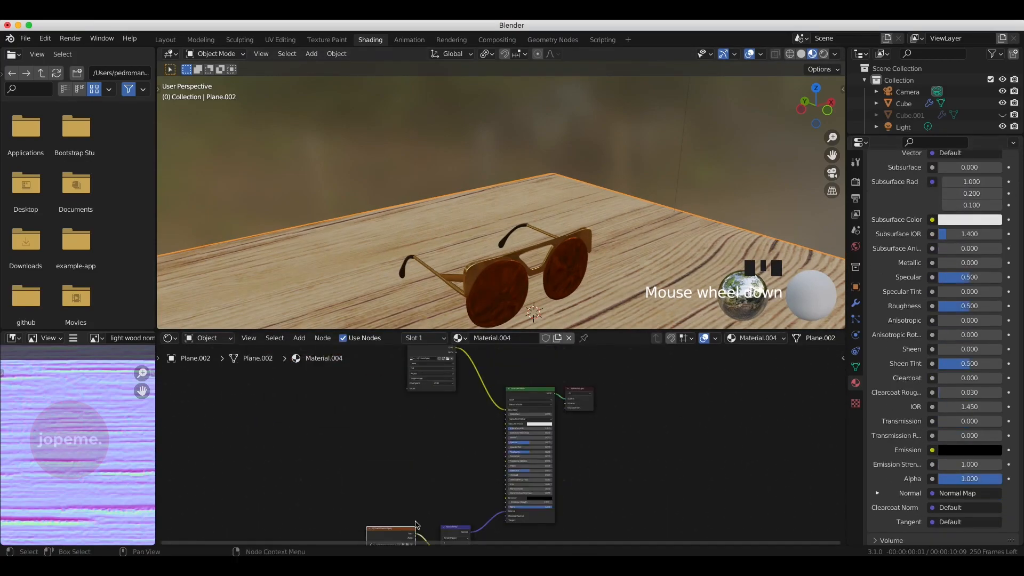
Move the two wood texture nodes and the Normal Map node closer together beside the Principled BSDF.
left_click_drag(391, 531, 404, 459)
left_click_drag(455, 528, 468, 475)
left_click_drag(427, 361, 409, 394)
Add Mapping and Texture Coordinate nodes to both wood textures, with the colour texture's mapping scale set to 4 on all axes.
key("ctrl+t")
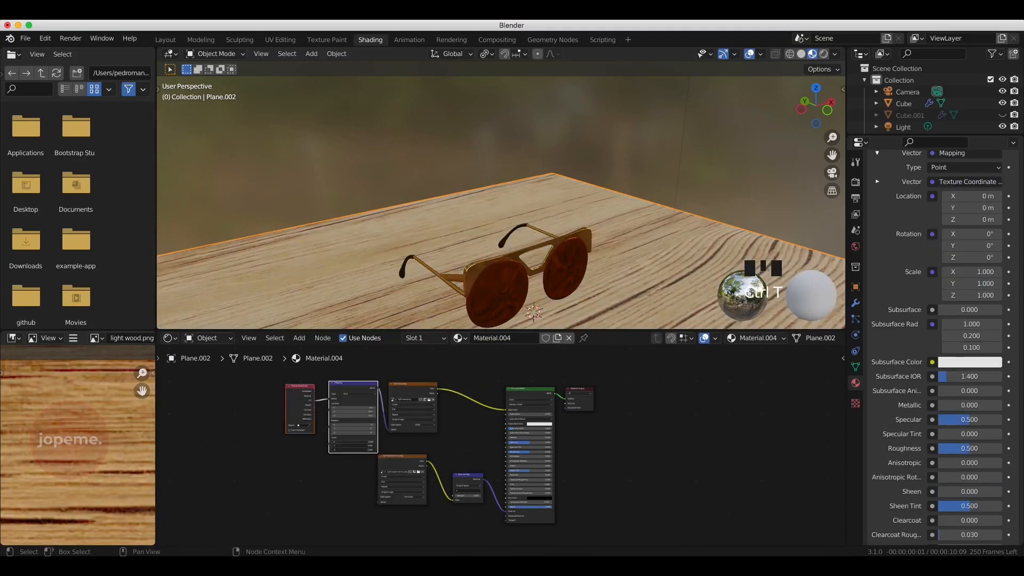
left_click(381, 483)
key("ctrl+t")
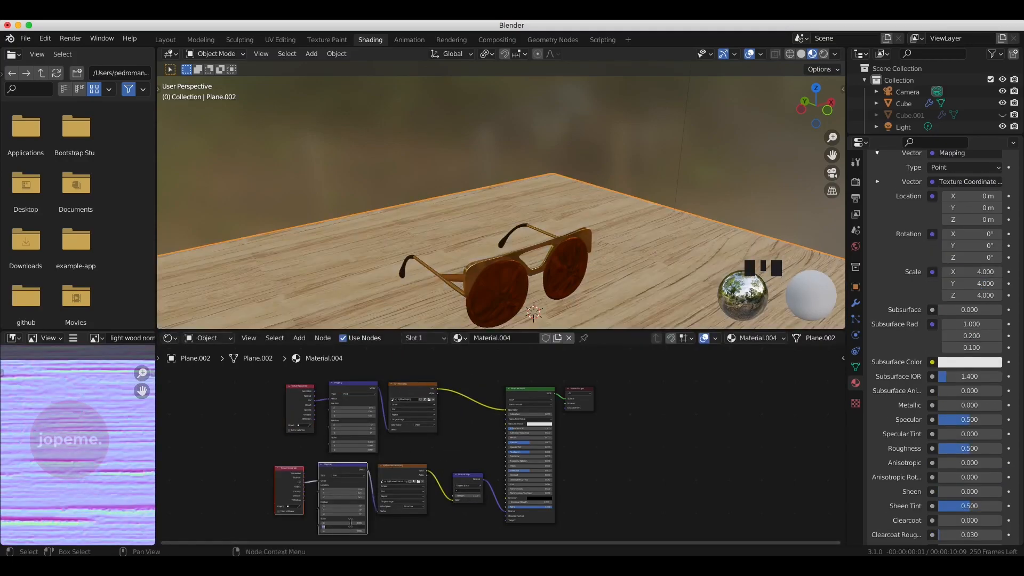
Check the wooden ground through the camera in rendered shading, and return to the Shading workspace close to the glasses.
left_click(165, 39)
key("KP_0")
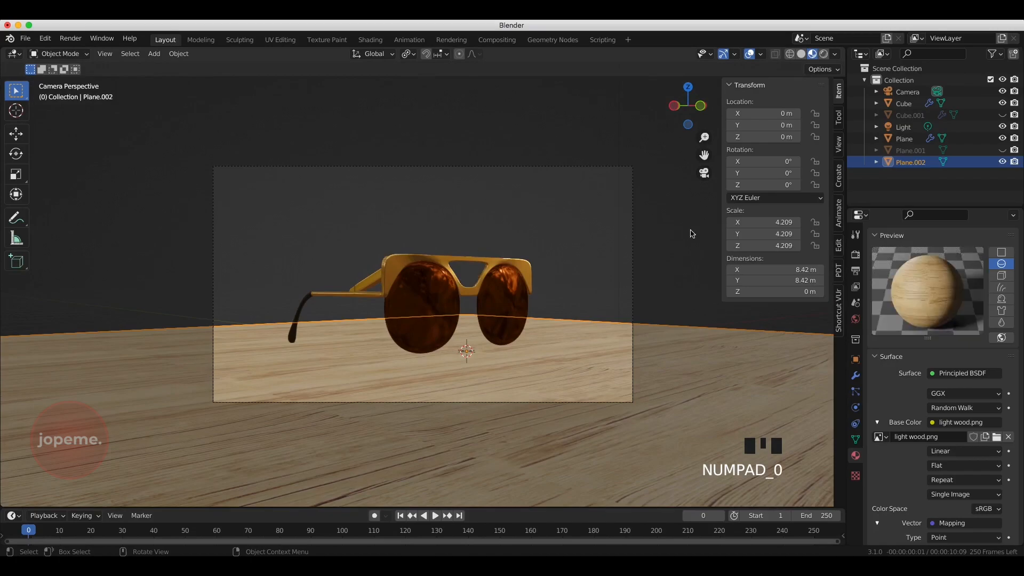
left_click(823, 54)
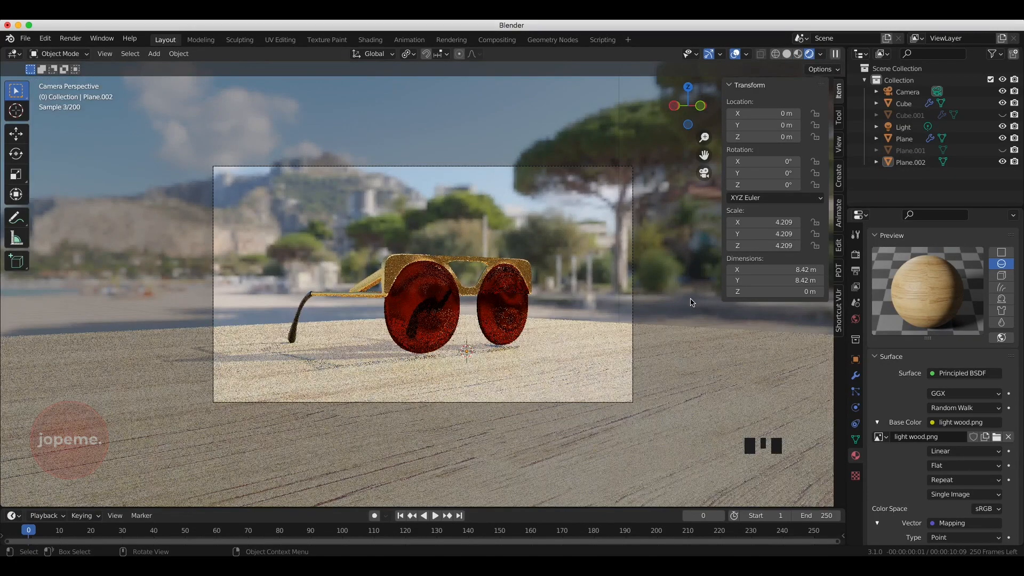
left_click(370, 39)
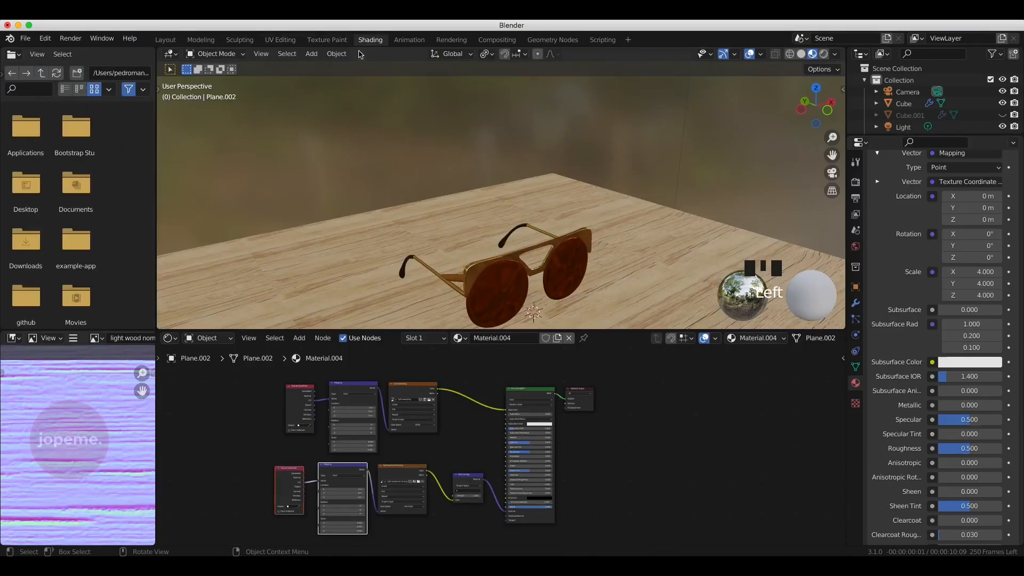
scroll(662, 275, "up", 3)
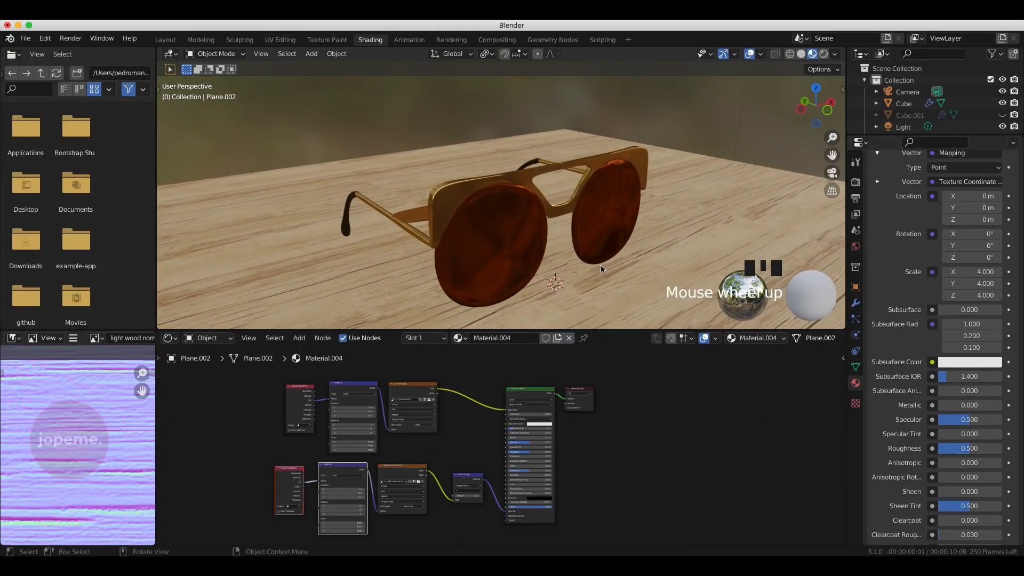